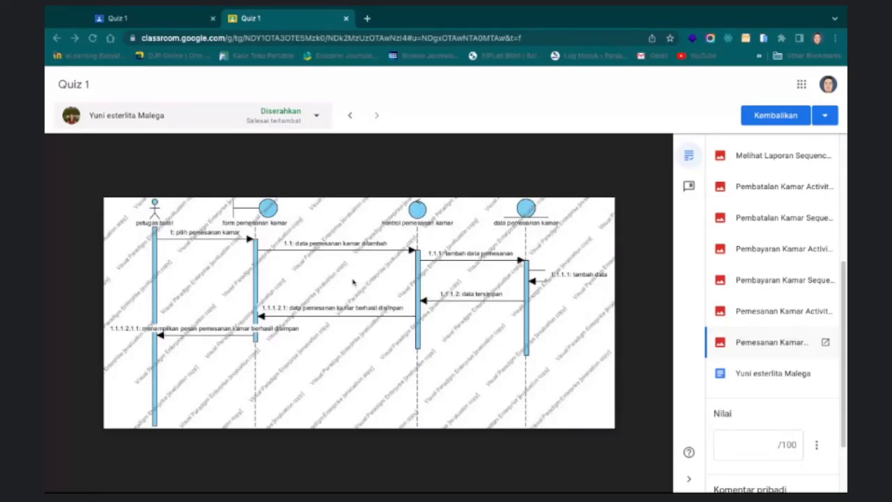
View HOTEL.jpg with the use case diagram and the Pemesanan Kamar Activity Diagram from the student's submitted files
scroll(740, 290, up, 3)
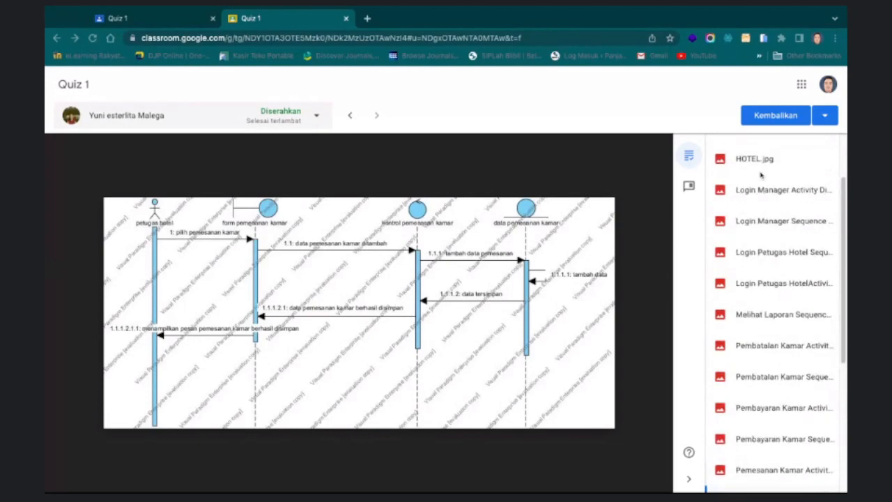
click(760, 161)
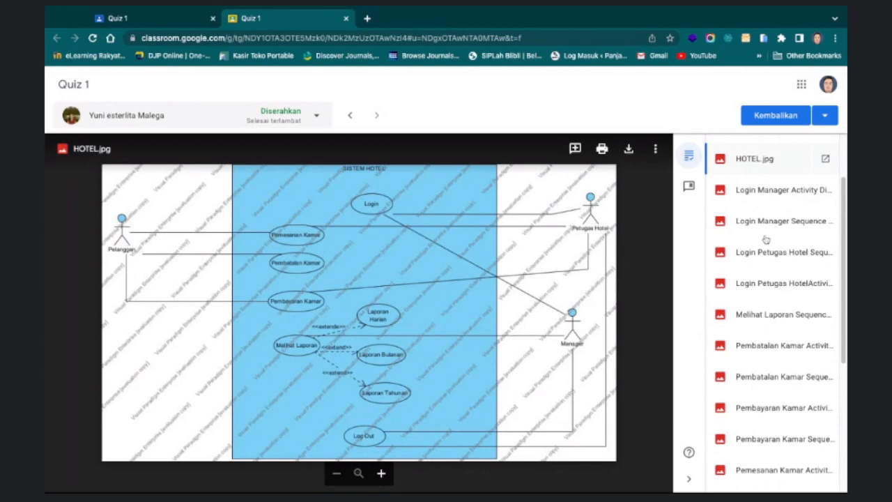
scroll(765, 239, down, 1)
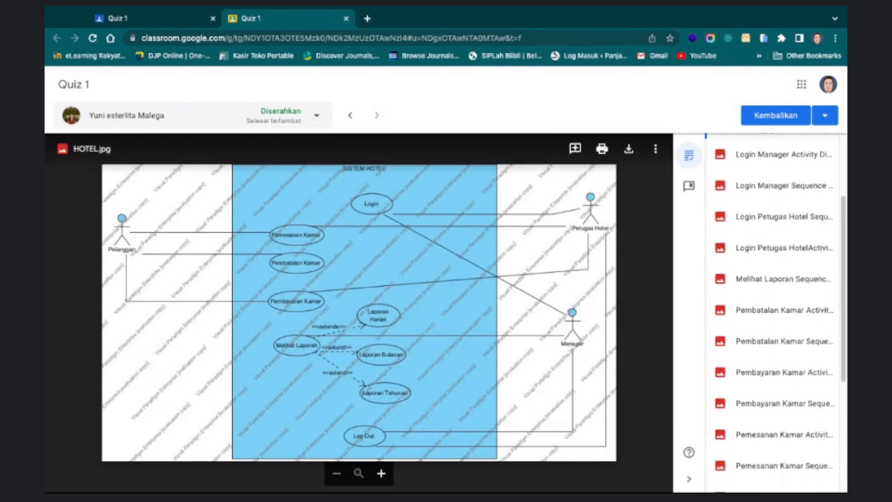
scroll(789, 203, up, 1)
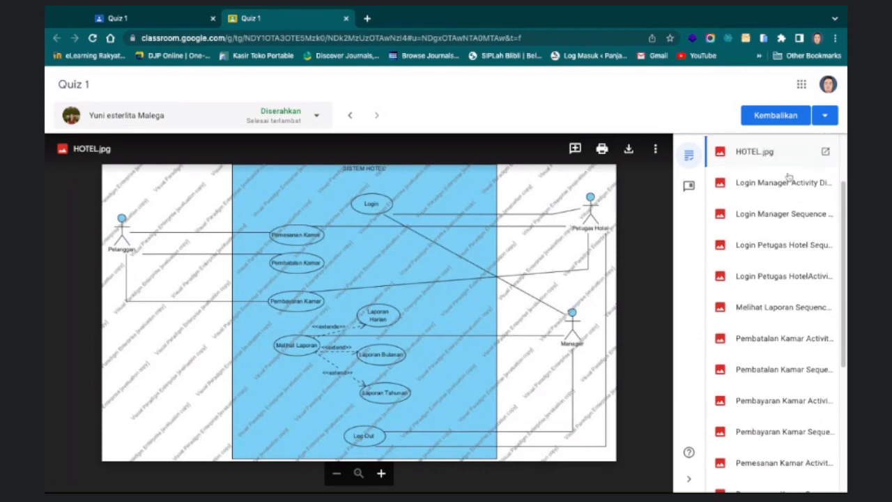
scroll(780, 284, down, 1)
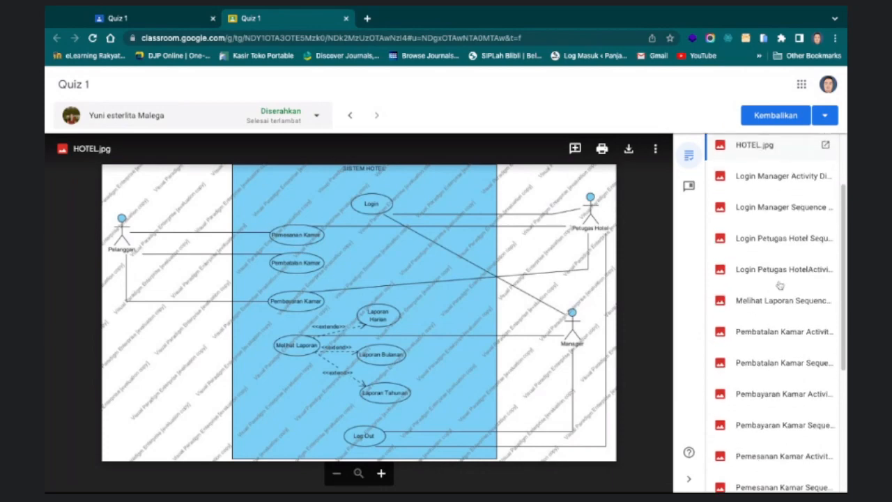
click(784, 454)
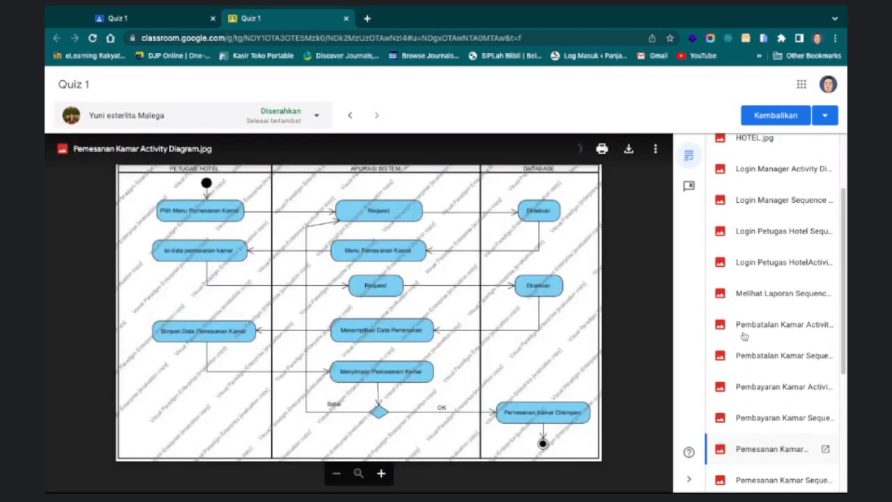
Open the Pemesanan Kamar Sequence Diagram and cancel the comment started on its "data pemesanan kamar ditambah" message
scroll(746, 337, down, 1)
click(767, 460)
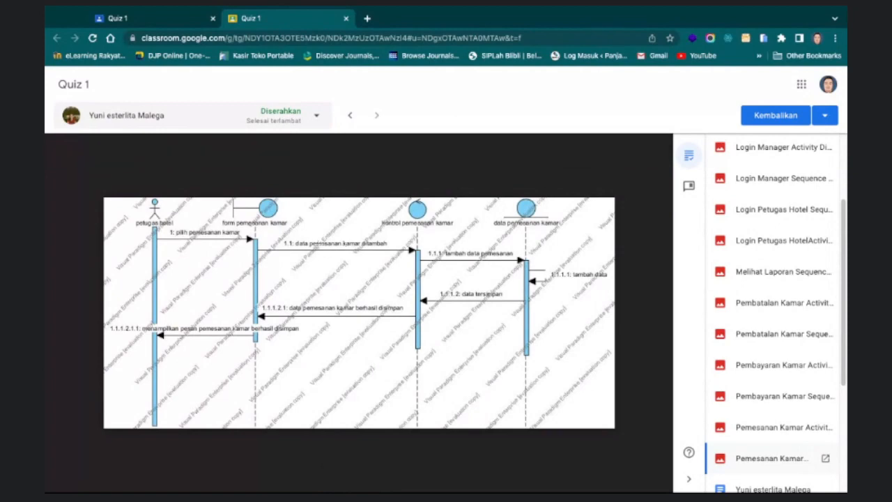
drag(288, 237, 396, 248)
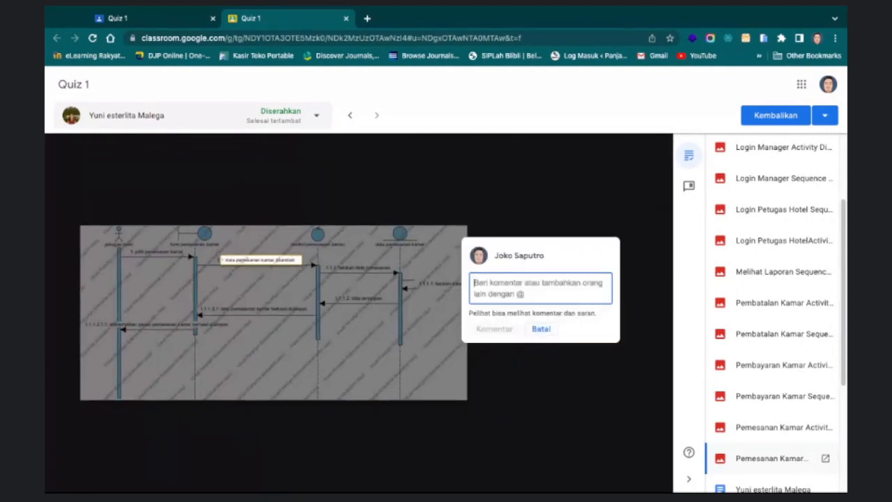
click(539, 329)
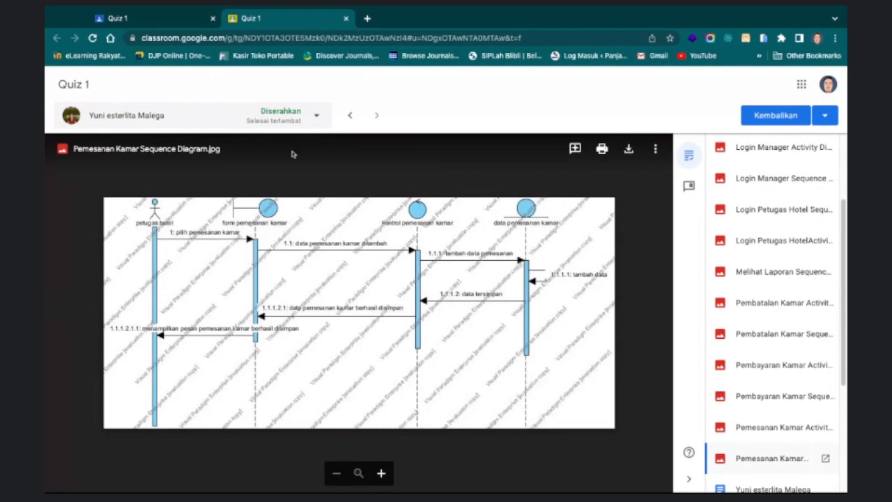
Open the on-time Word document submission from the Quiz 1 student work overview and close the previously used grading tab
click(350, 115)
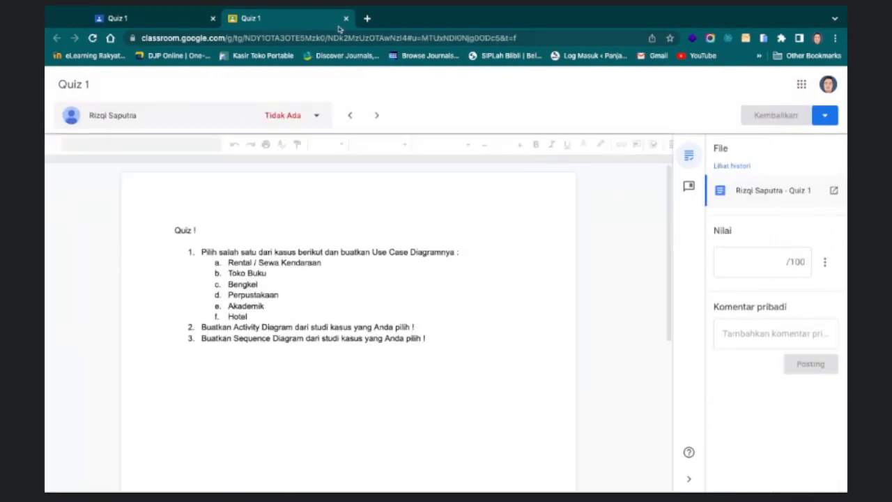
click(174, 20)
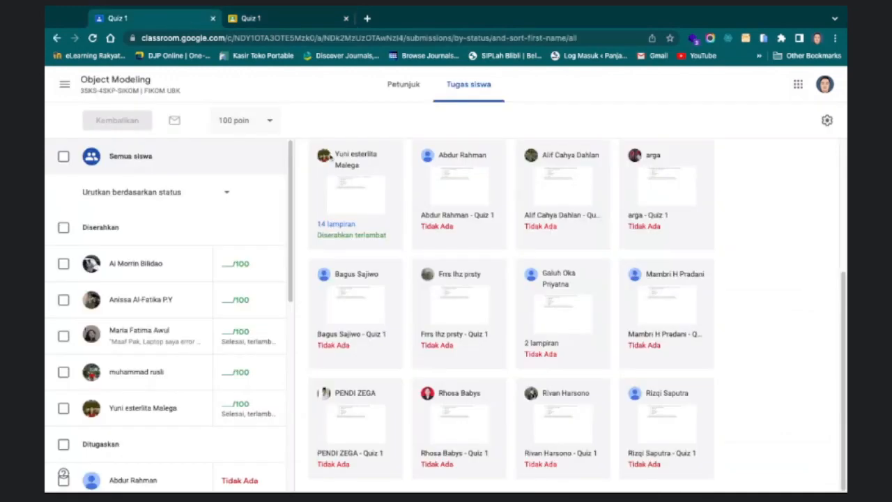
scroll(472, 235, up, 3)
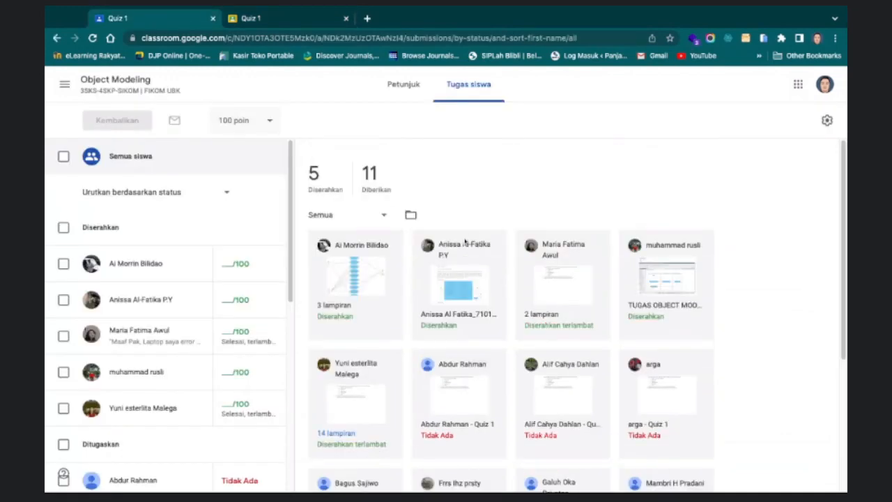
scroll(551, 295, down, 1)
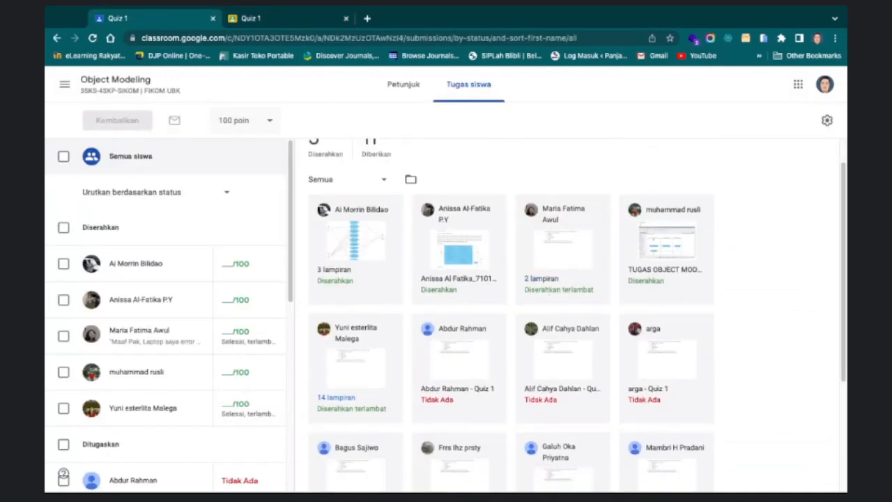
click(471, 283)
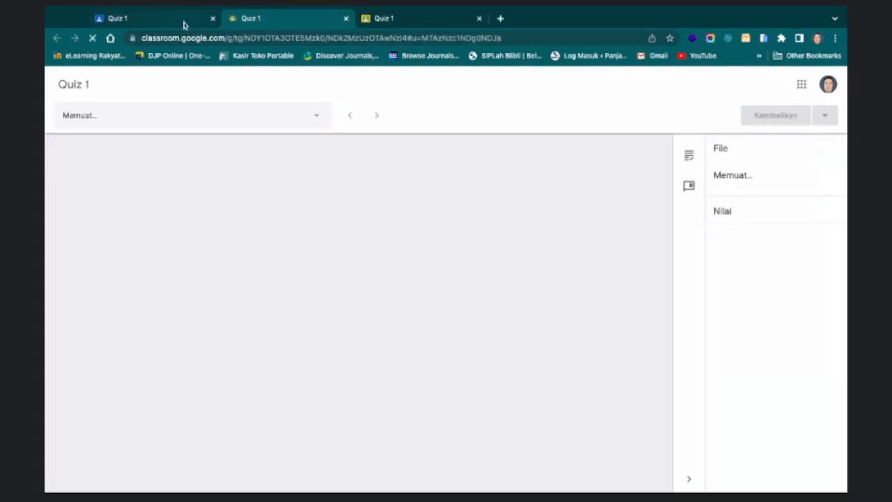
click(384, 23)
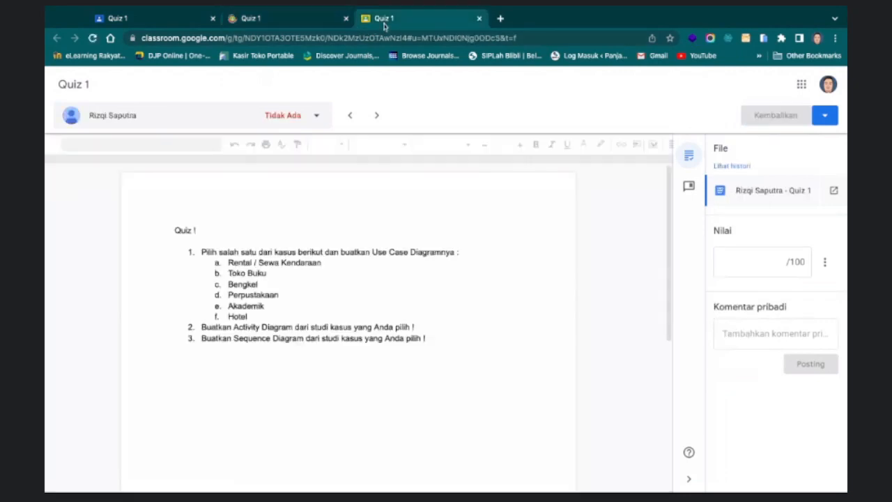
click(479, 18)
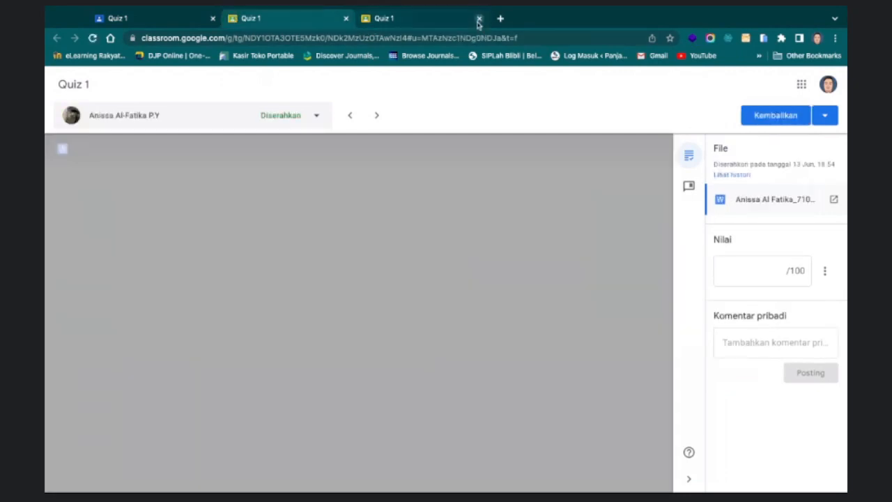
Examine the use case, class and activity diagrams on the first two pages of the submitted Word document
scroll(352, 244, down, 3)
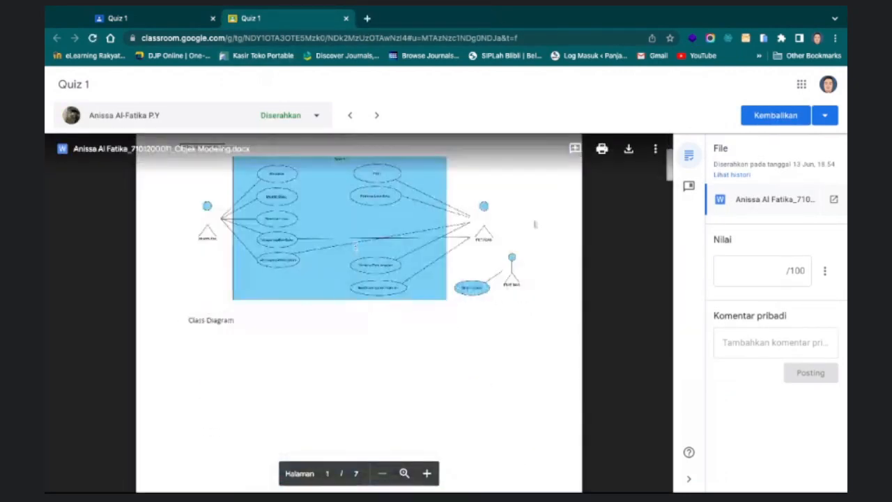
scroll(344, 236, up, 3)
scroll(345, 235, down, 10)
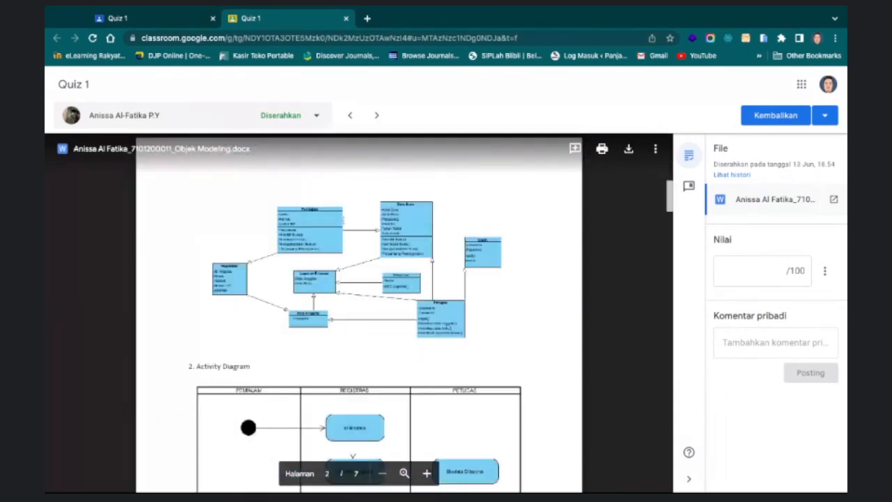
scroll(354, 256, down, 1)
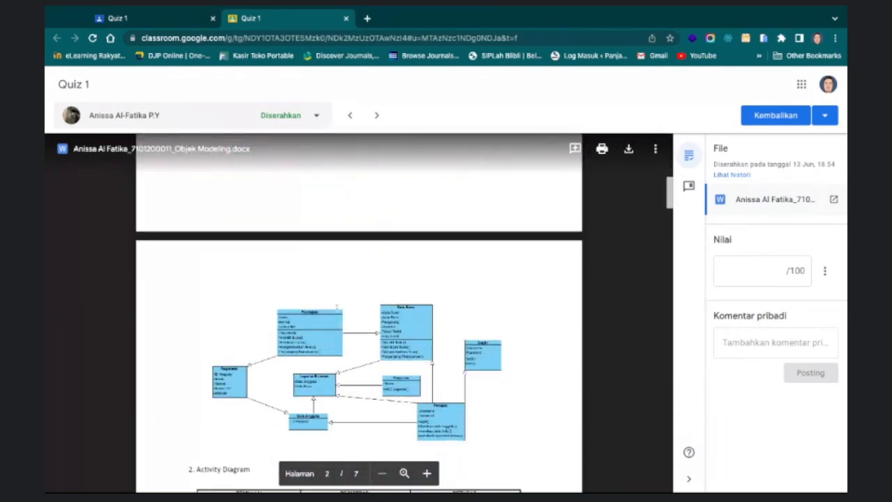
scroll(336, 307, down, 5)
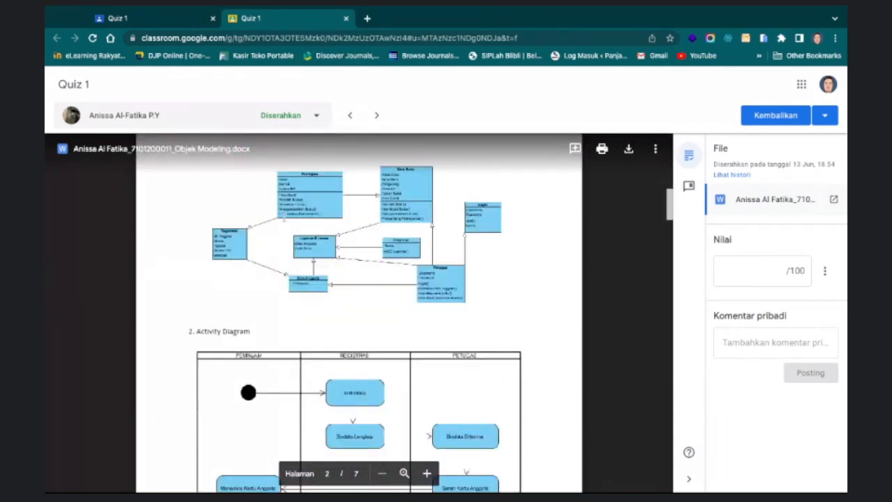
scroll(347, 272, up, 1)
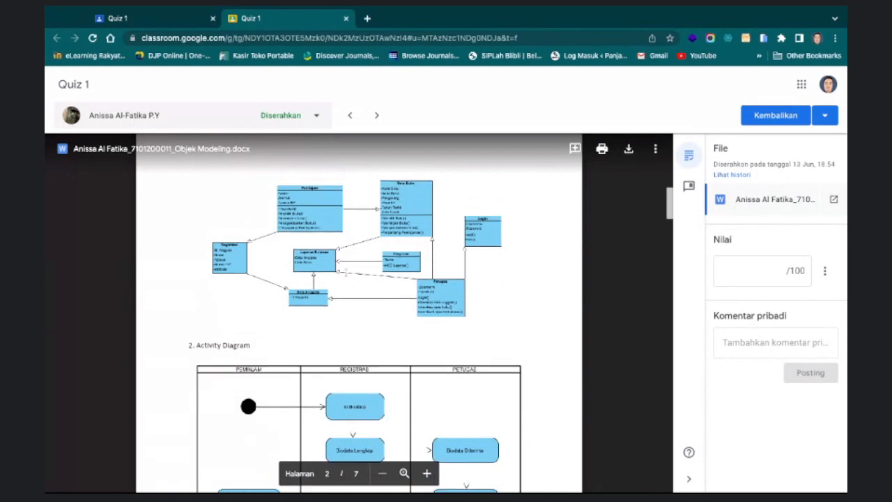
ctrl+scroll(345, 271, up, 3)
scroll(346, 271, down, 2)
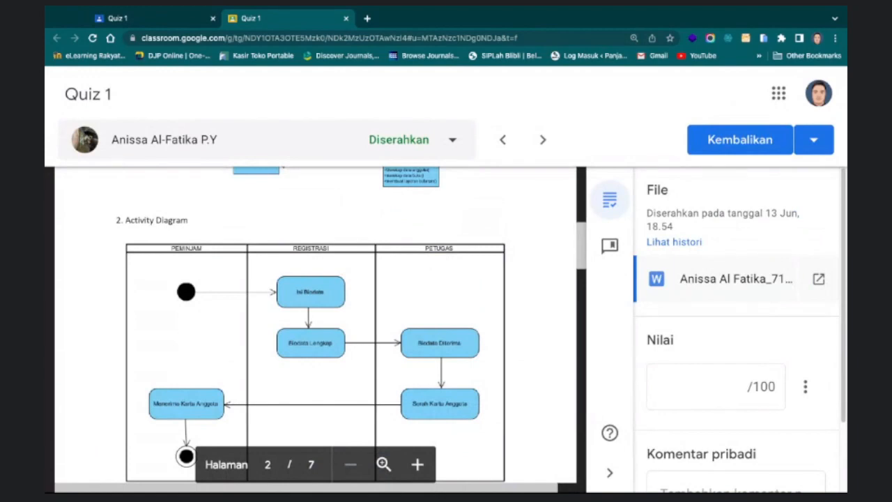
key(ctrl+minus)
key(ctrl+minus)
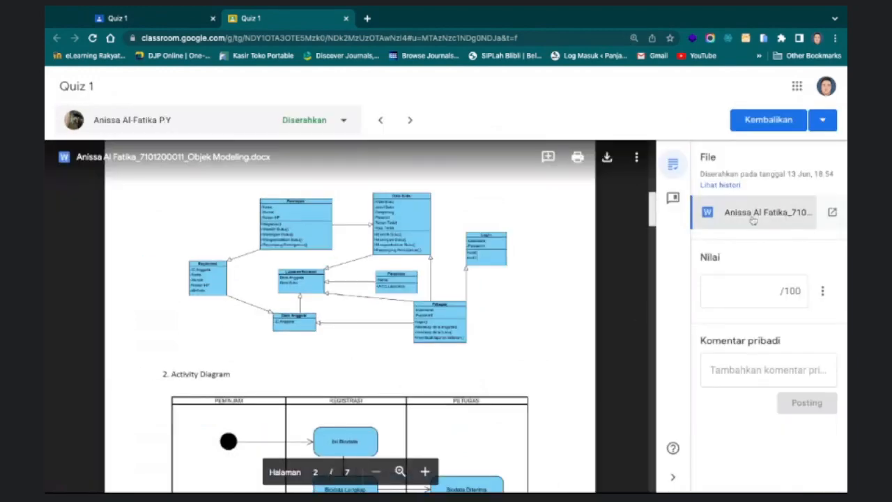
Open the submitted Objek Modeling Word document in a separate Google Drive tab
click(830, 213)
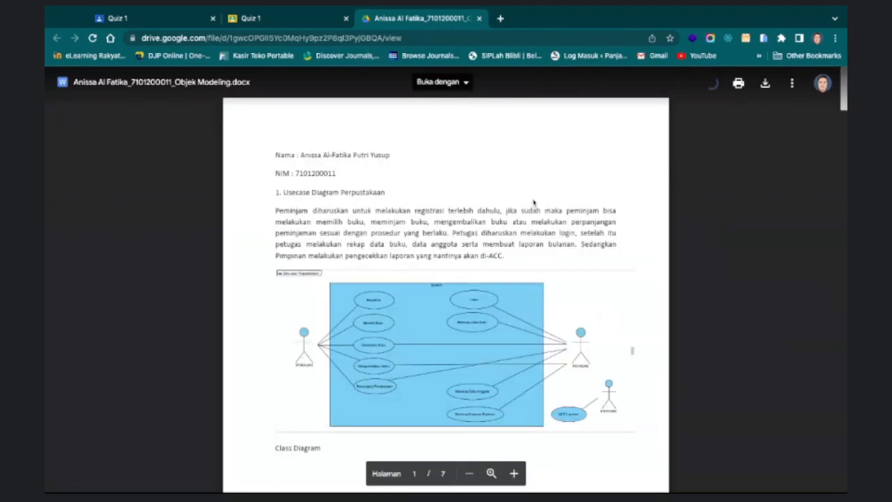
click(453, 83)
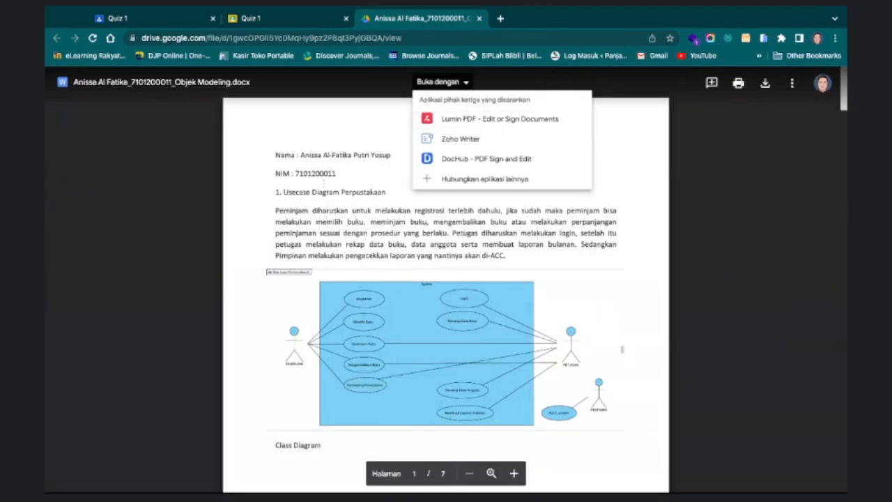
click(324, 183)
Examine the class diagram on page 2 of the document at an enlarged view
scroll(446, 214, down, 3)
scroll(457, 214, up, 3)
scroll(462, 214, down, 5)
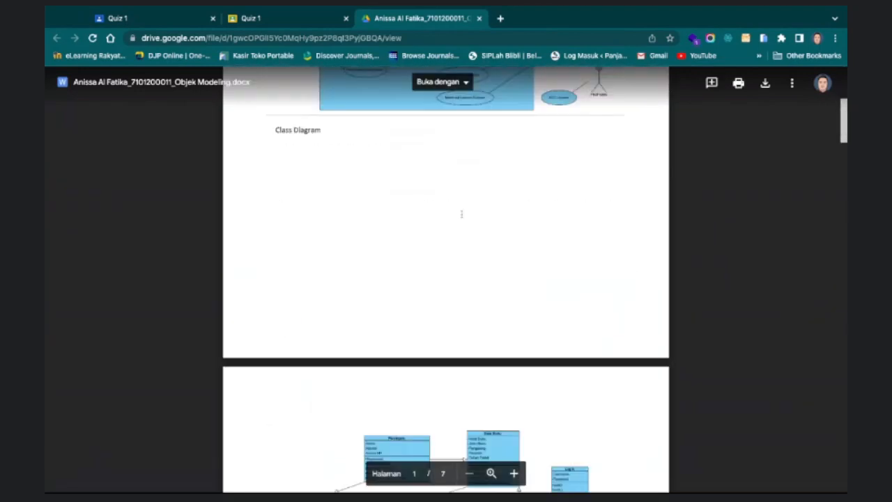
scroll(462, 215, down, 3)
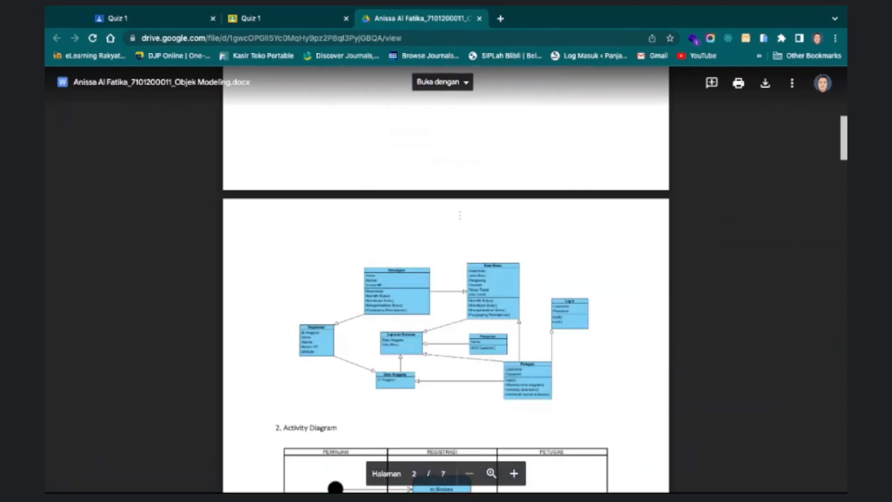
scroll(460, 215, up, 3)
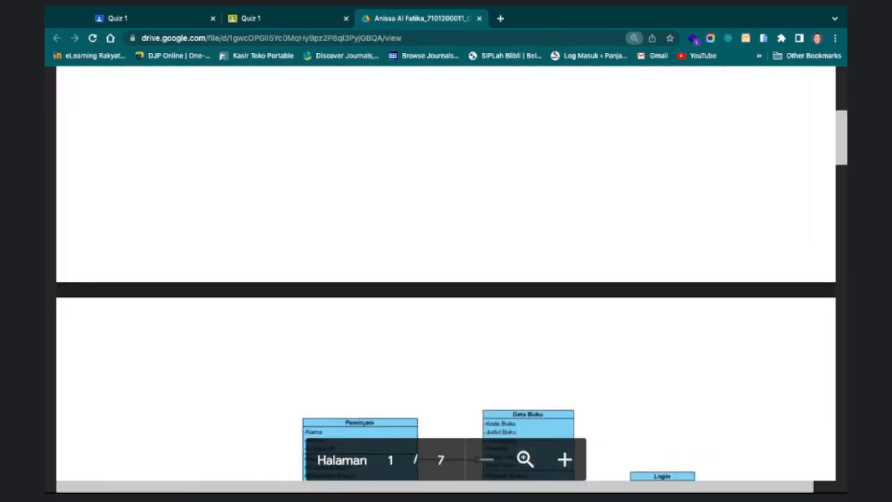
scroll(448, 214, down, 2)
scroll(447, 213, up, 10)
scroll(447, 276, down, 5)
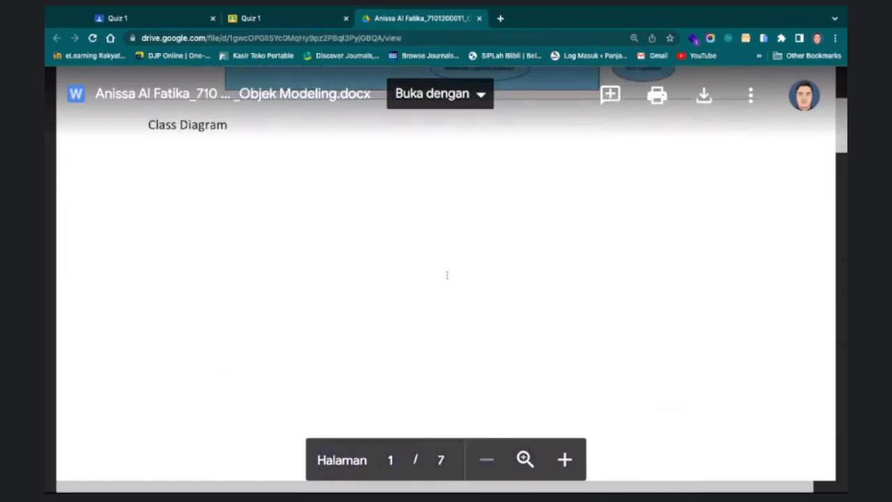
scroll(448, 275, down, 8)
scroll(448, 275, up, 1)
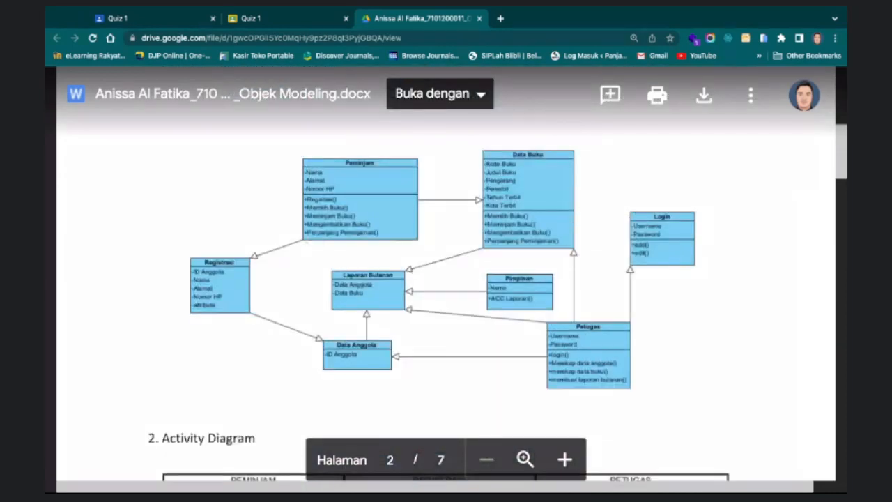
scroll(293, 251, down, 3)
scroll(337, 185, up, 2)
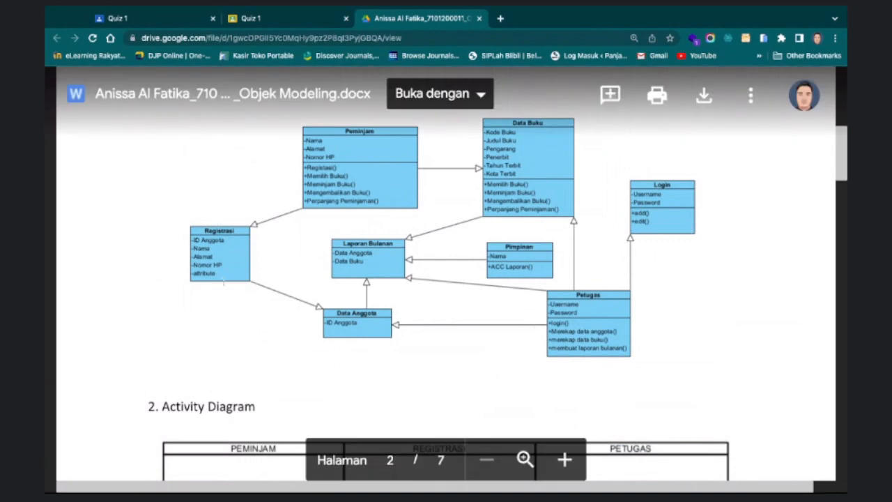
Compare the library use case diagram on page 1 with the class diagram on page 2
scroll(292, 275, up, 10)
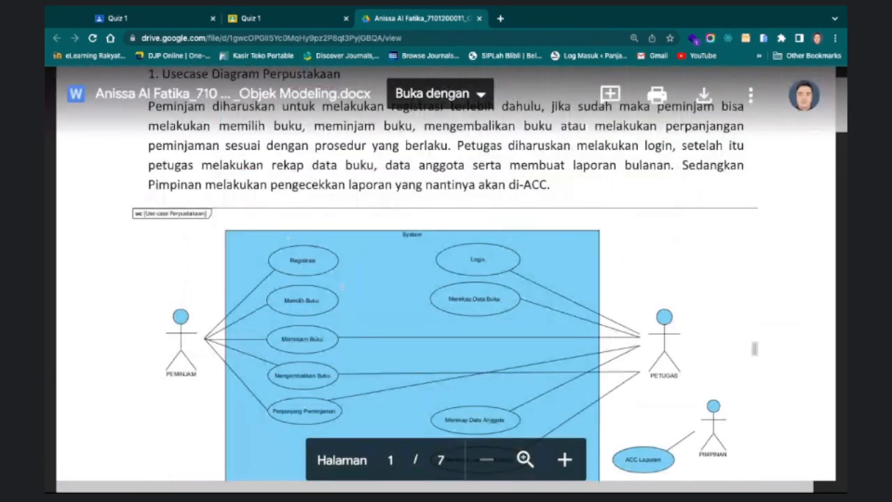
scroll(320, 268, down, 10)
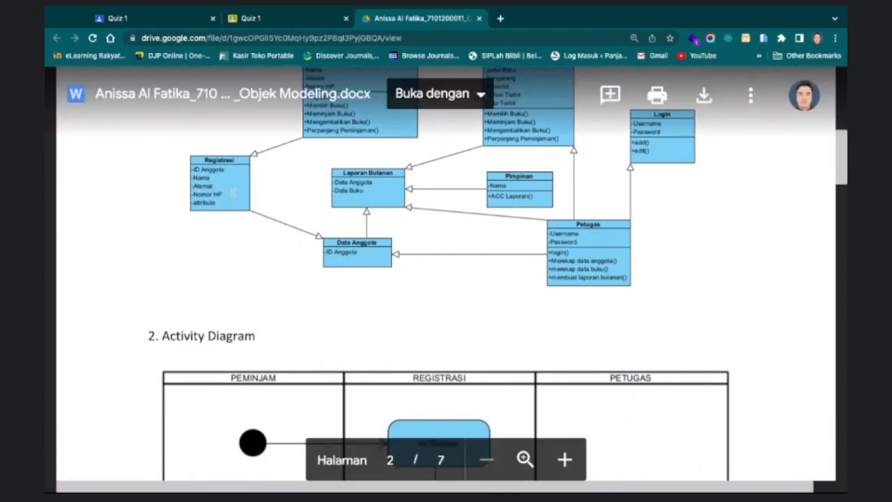
scroll(234, 194, up, 3)
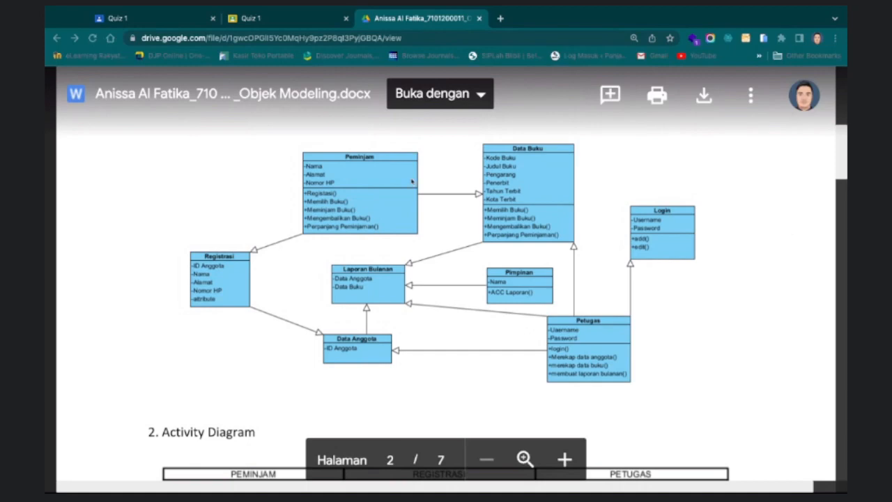
Look through the activity diagrams on page 3 of the document
scroll(409, 228, down, 7)
scroll(410, 231, up, 10)
scroll(410, 230, down, 6)
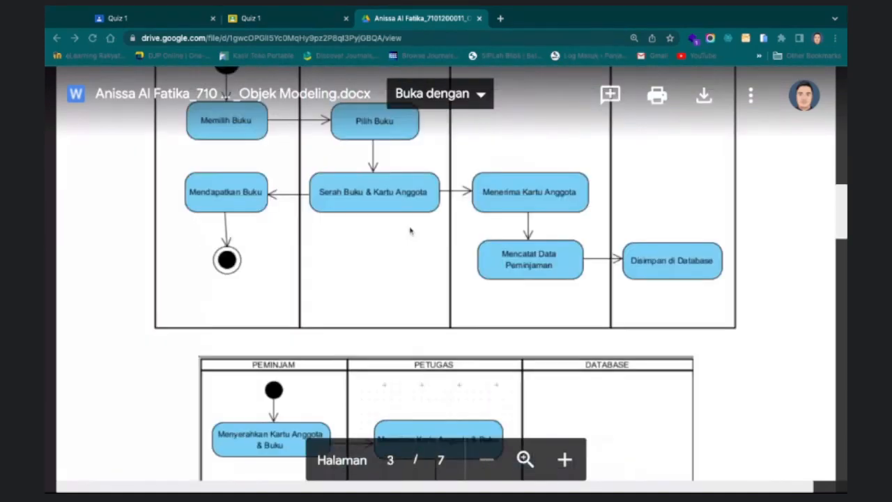
Look through the remaining activity diagrams up to page 5 of the document
scroll(414, 237, up, 2)
scroll(413, 237, down, 15)
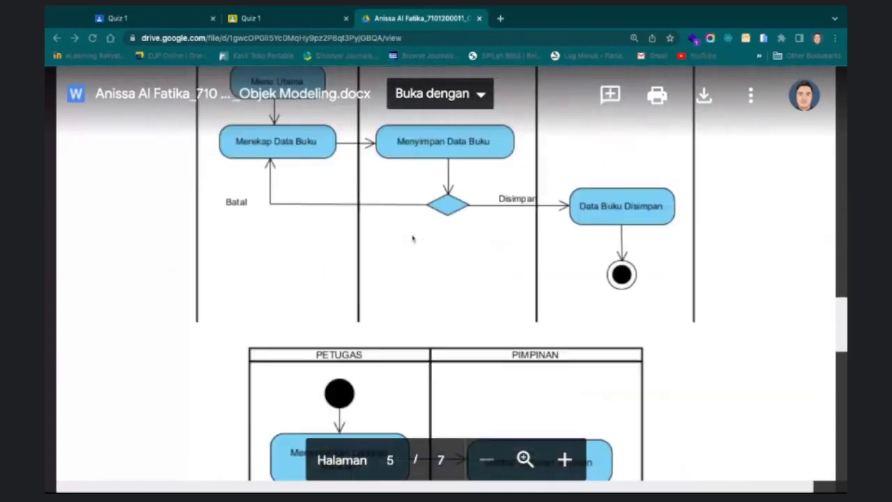
scroll(413, 239, down, 5)
scroll(412, 238, up, 1)
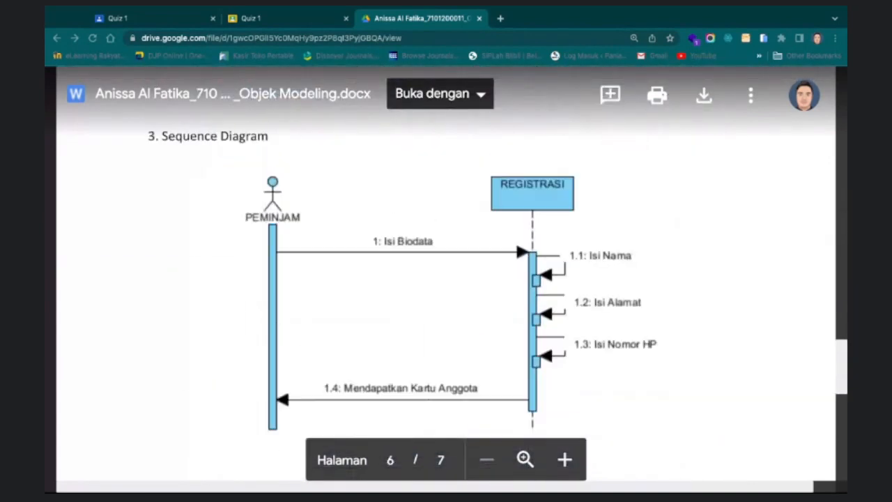
Look through the sequence diagrams on pages 6 and 7 of the document
scroll(401, 243, down, 5)
scroll(401, 244, up, 5)
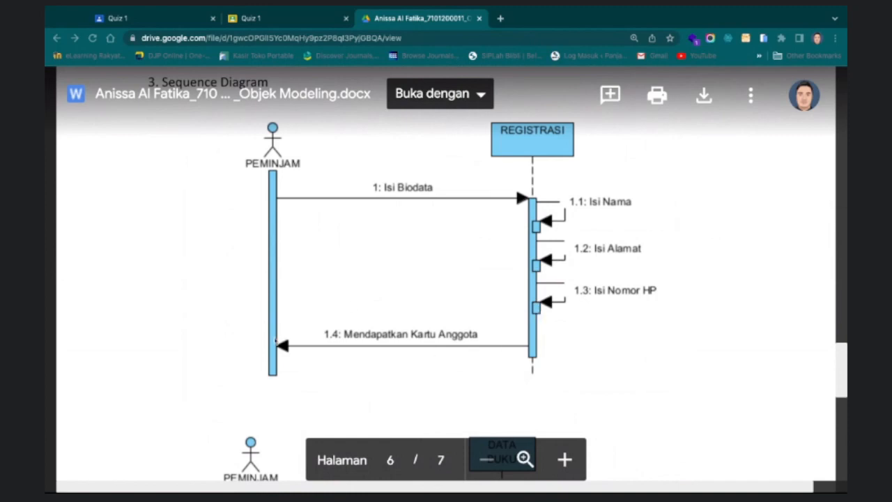
scroll(385, 298, down, 3)
scroll(386, 299, down, 1)
scroll(290, 286, down, 2)
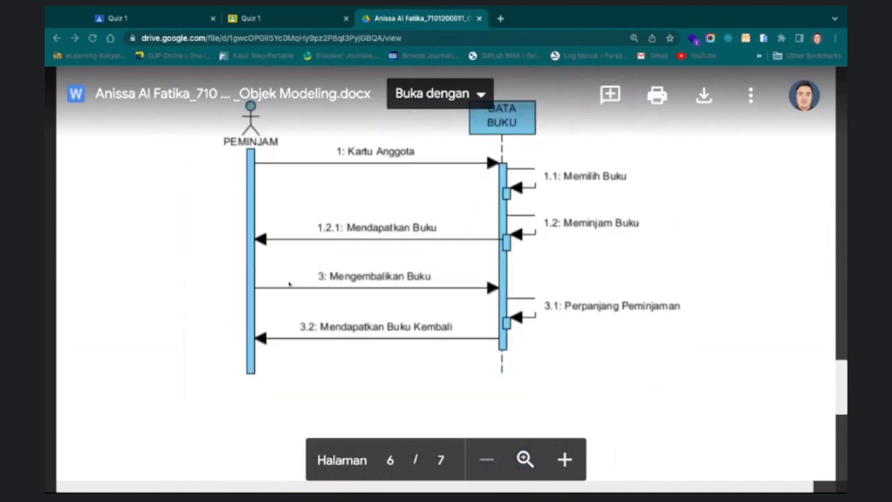
scroll(467, 230, down, 5)
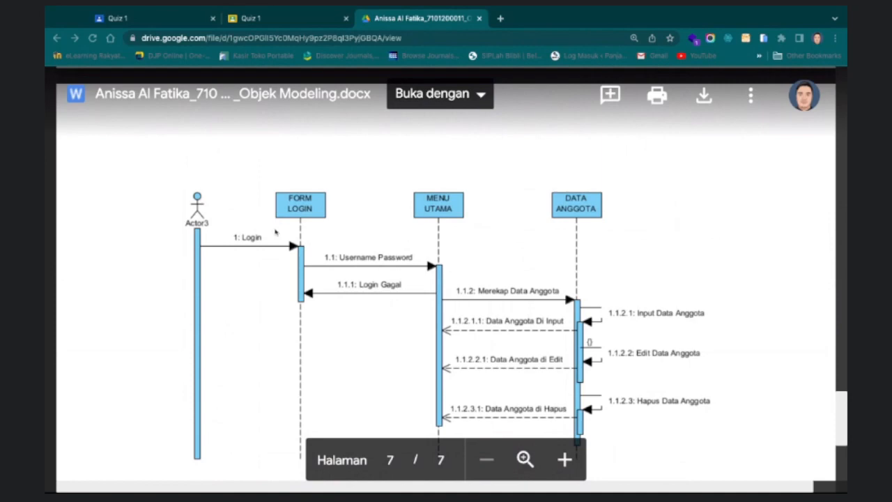
scroll(528, 297, down, 1)
scroll(528, 297, down, 5)
Recheck the class diagram on page 2 and the activity diagrams through page 5
scroll(484, 264, up, 15)
scroll(484, 264, up, 15)
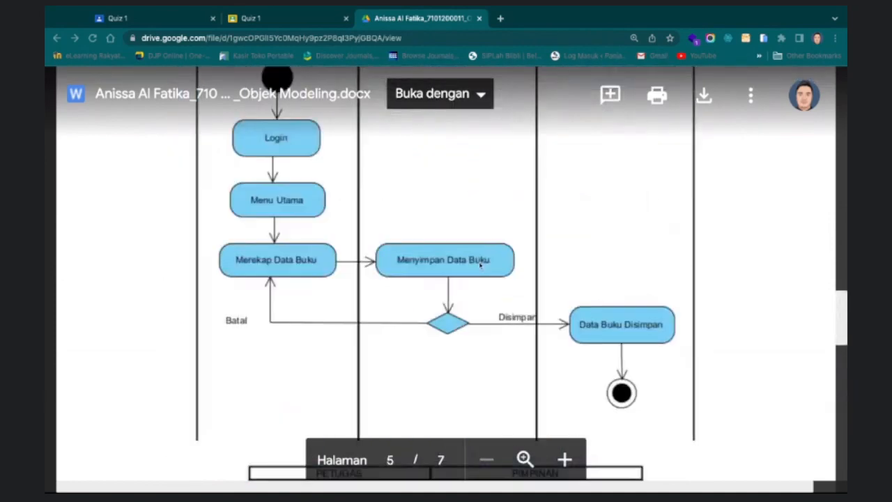
scroll(477, 266, up, 15)
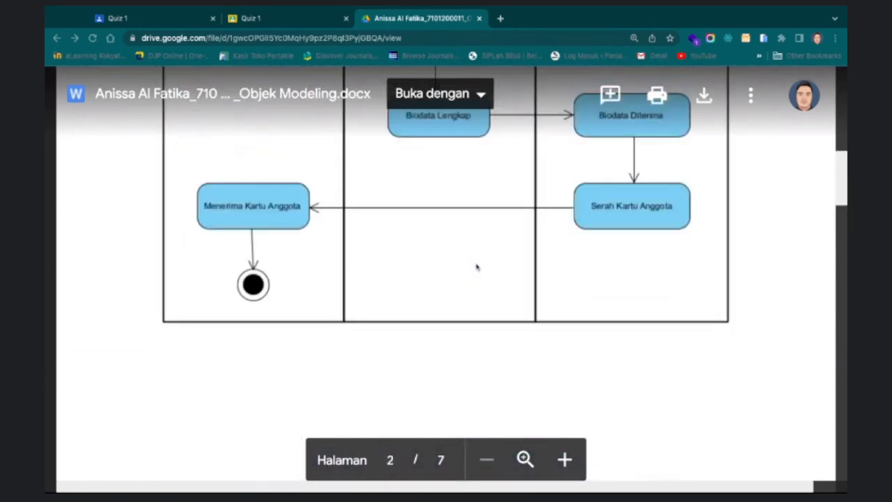
scroll(479, 265, down, 5)
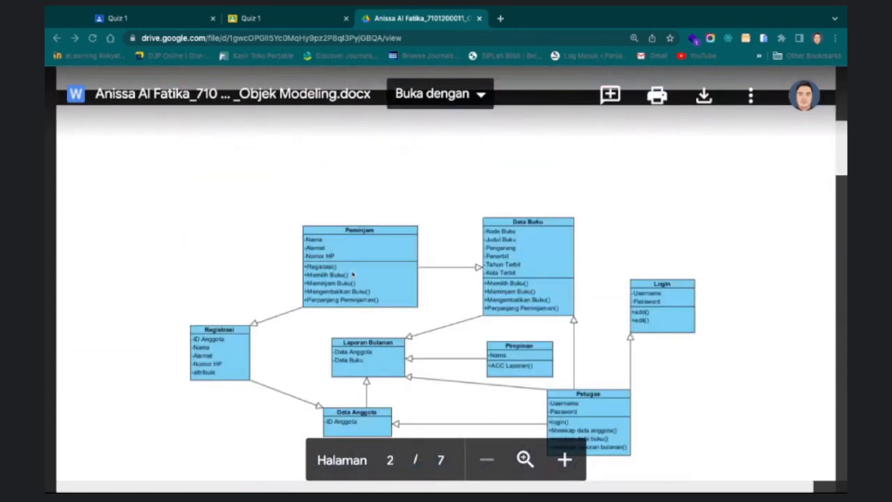
scroll(351, 276, down, 10)
scroll(351, 279, down, 10)
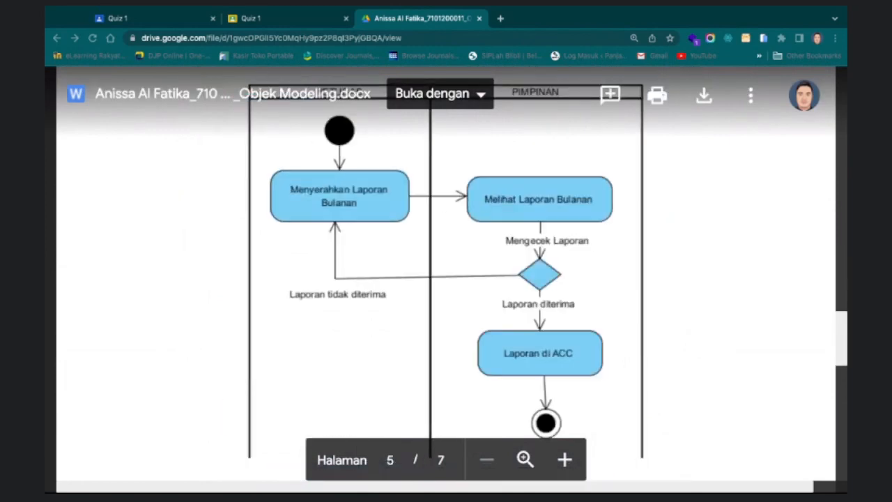
Examine the Peminjam sequence diagrams for Registrasi and Data Buku on page 6
scroll(432, 277, down, 5)
scroll(432, 278, down, 3)
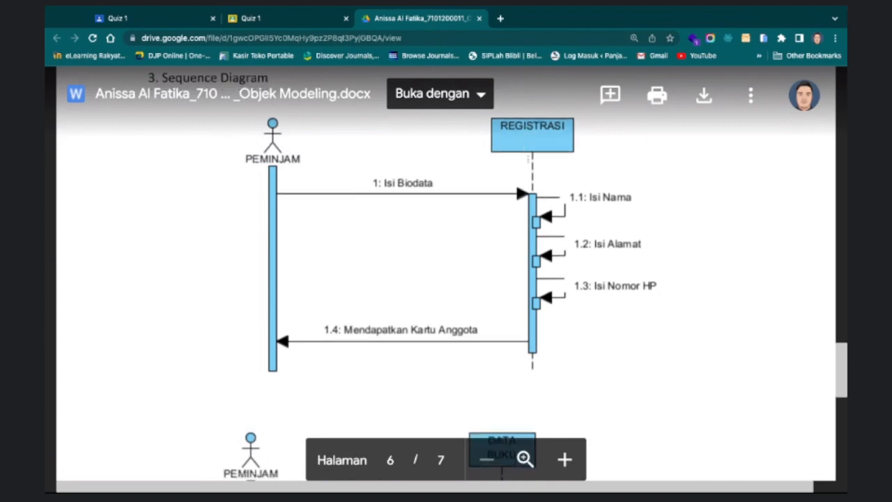
scroll(573, 155, down, 3)
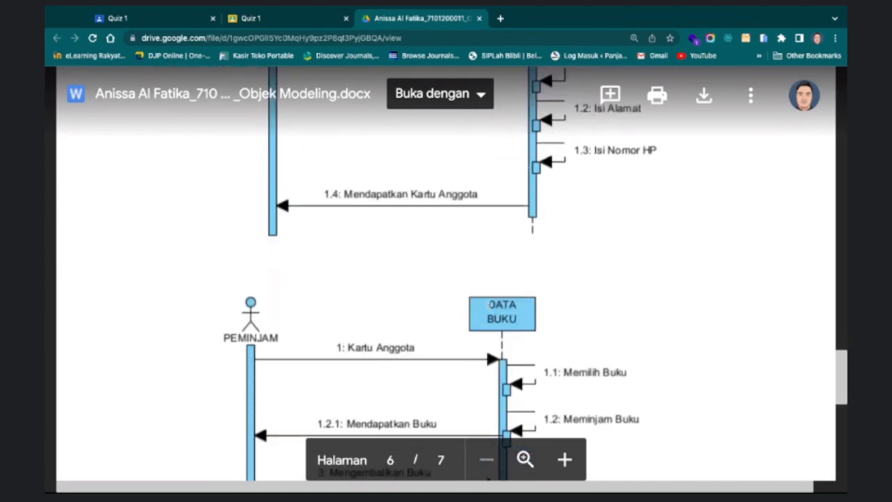
scroll(491, 307, down, 3)
scroll(491, 308, down, 4)
Examine the sequence diagrams with Form Login on page 7, covering Data Anggota, Data Buku and Laporan Bulanan
scroll(502, 249, down, 5)
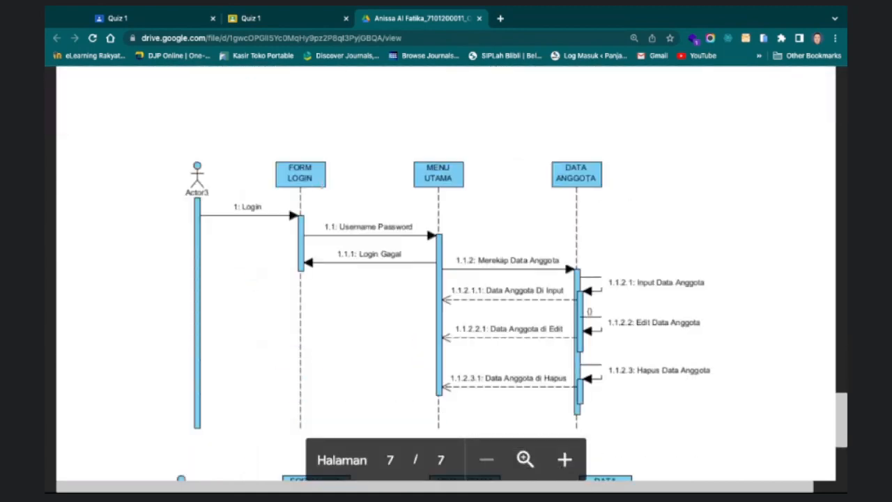
scroll(573, 180, down, 1)
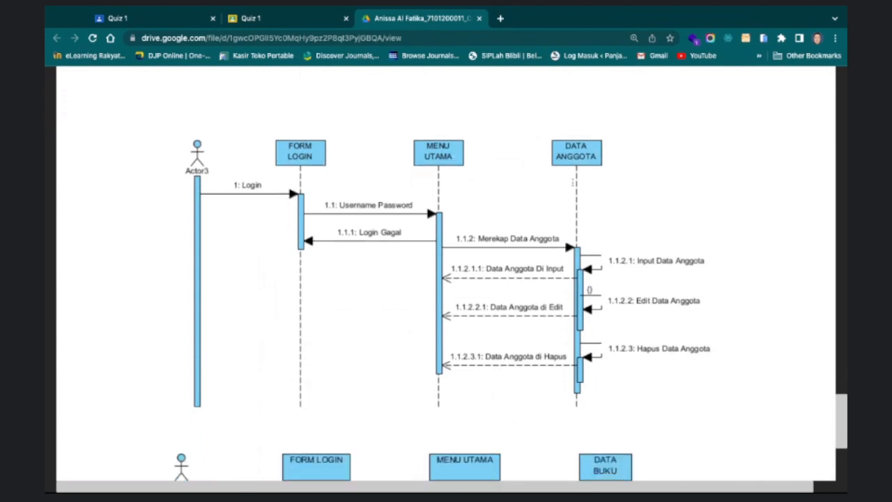
scroll(467, 196, up, 1)
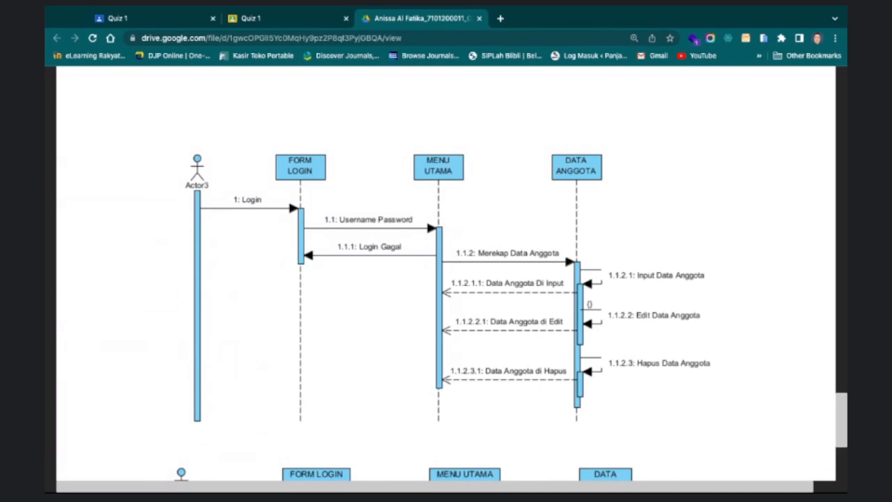
scroll(562, 240, down, 5)
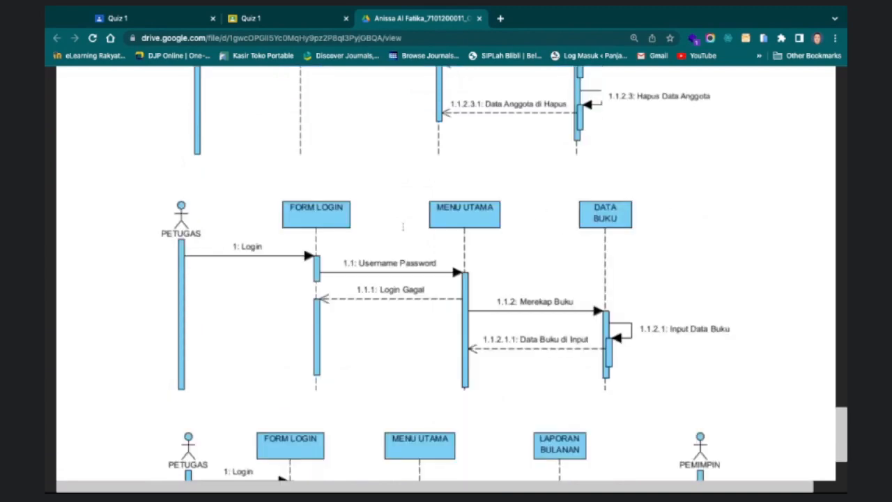
scroll(411, 230, down, 2)
scroll(425, 239, up, 1)
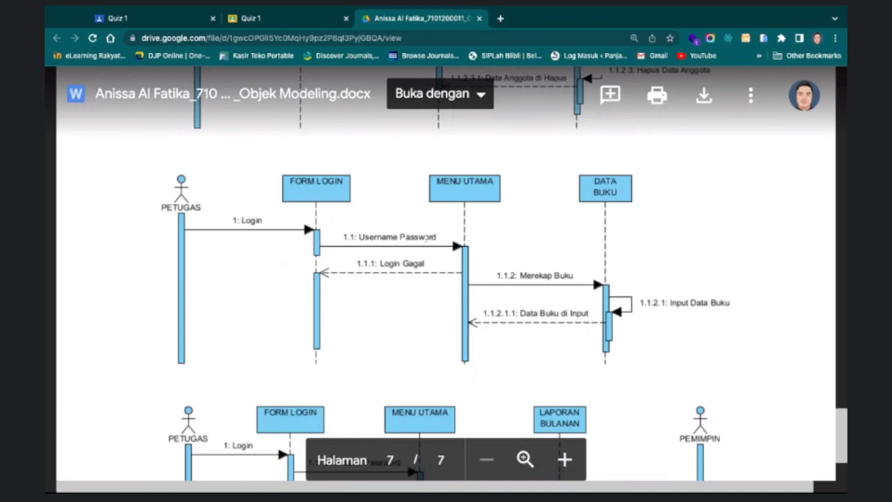
scroll(432, 238, up, 2)
scroll(432, 239, down, 5)
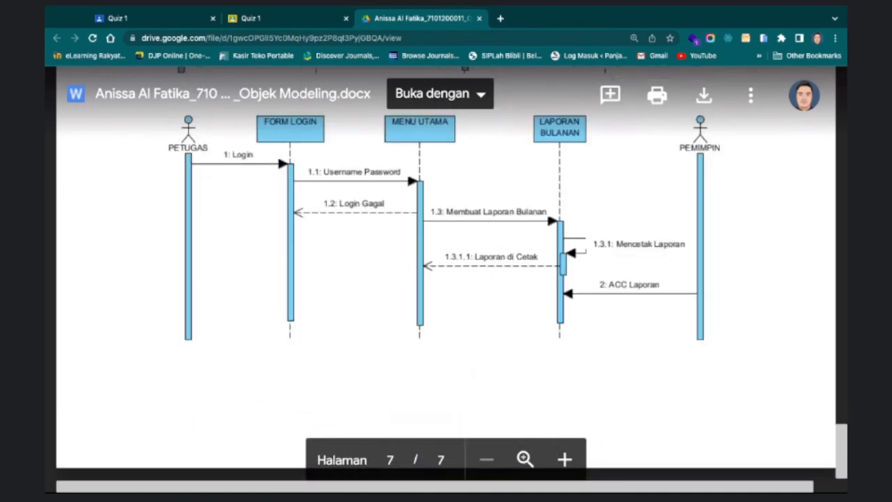
scroll(640, 190, down, 1)
Compare the Data Anggota sequence diagram on page 7 with the Peminjam sequence diagrams on page 6
scroll(640, 190, up, 5)
scroll(638, 197, up, 3)
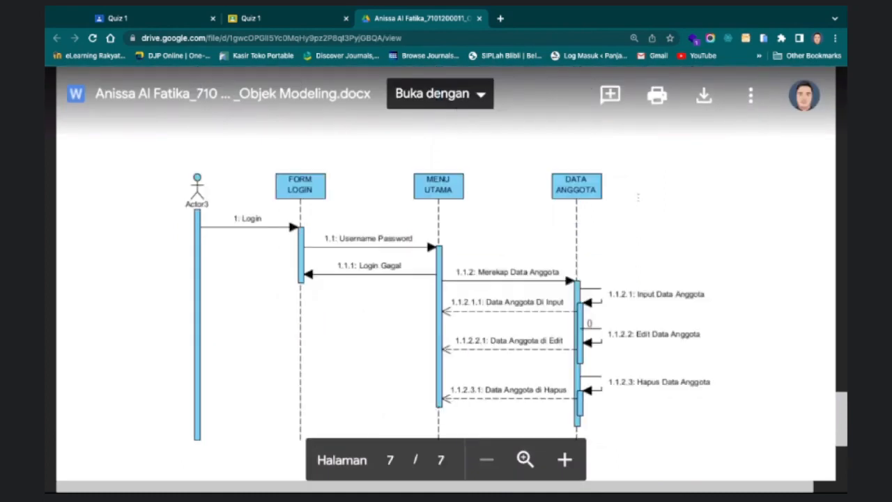
scroll(637, 197, up, 7)
scroll(638, 198, down, 8)
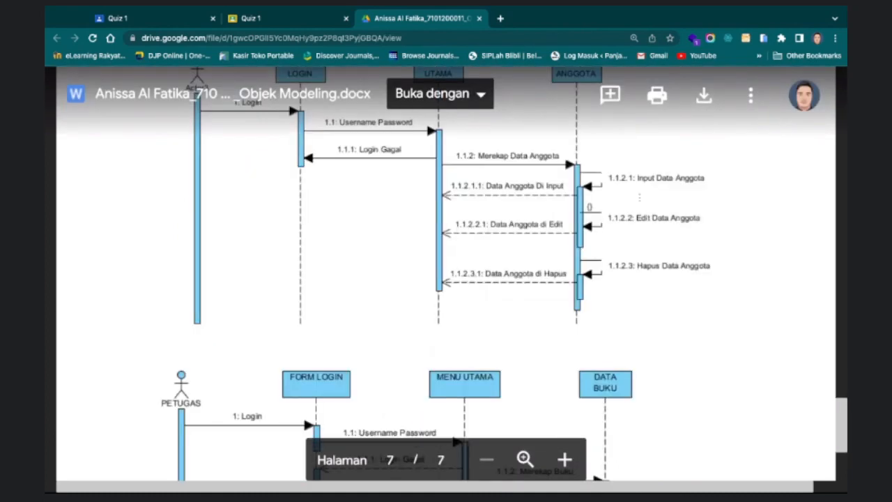
scroll(639, 197, up, 3)
scroll(639, 197, up, 6)
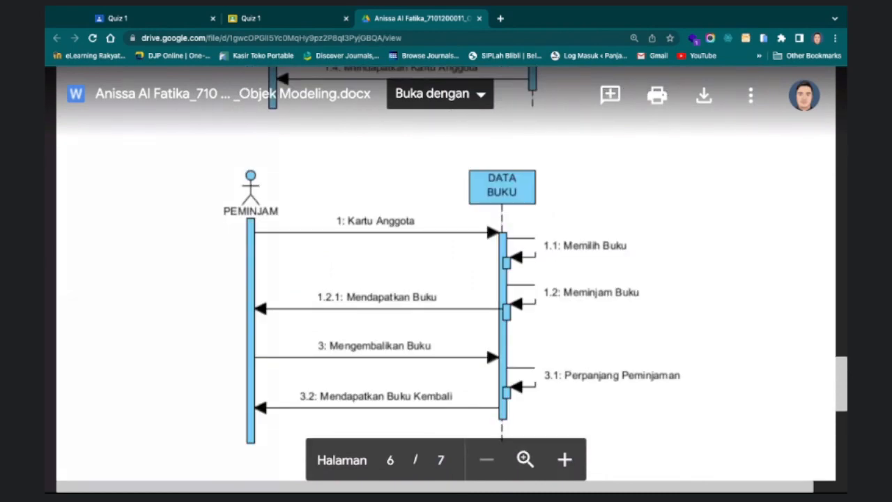
scroll(447, 272, up, 5)
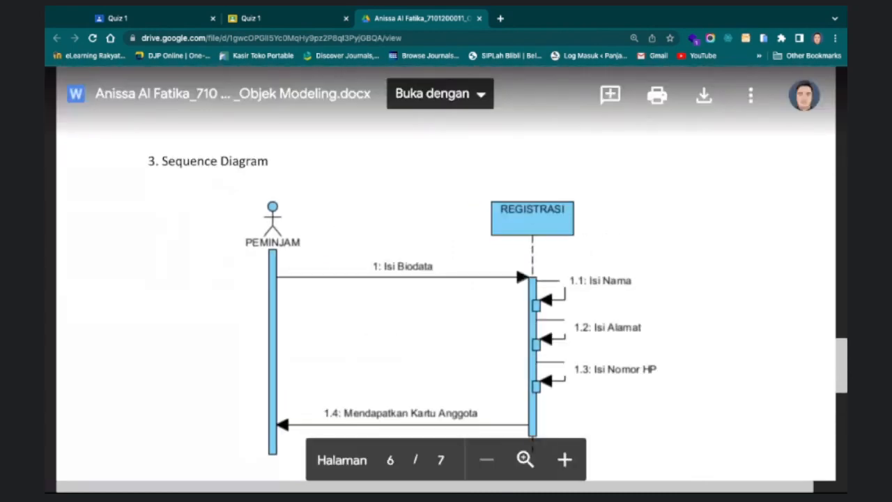
Return to the class diagram on page 2 and examine its classes, attributes, operations and relationships
scroll(446, 272, up, 5)
scroll(633, 209, up, 10)
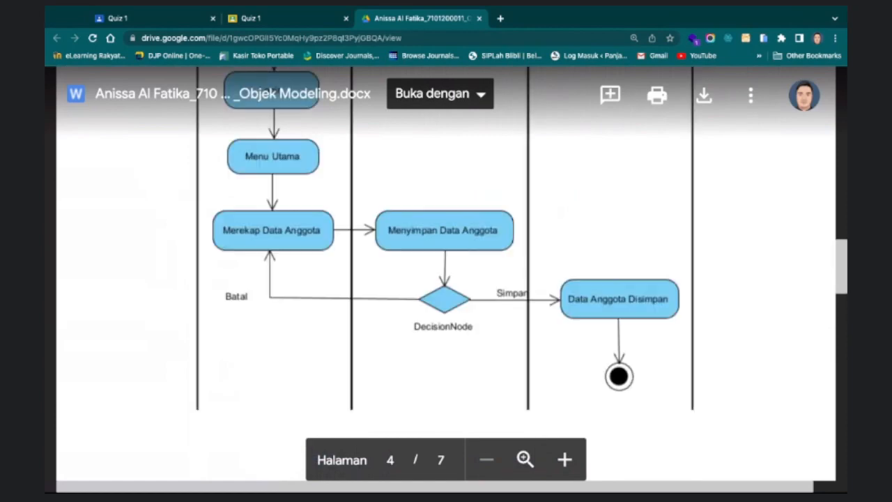
scroll(633, 208, up, 8)
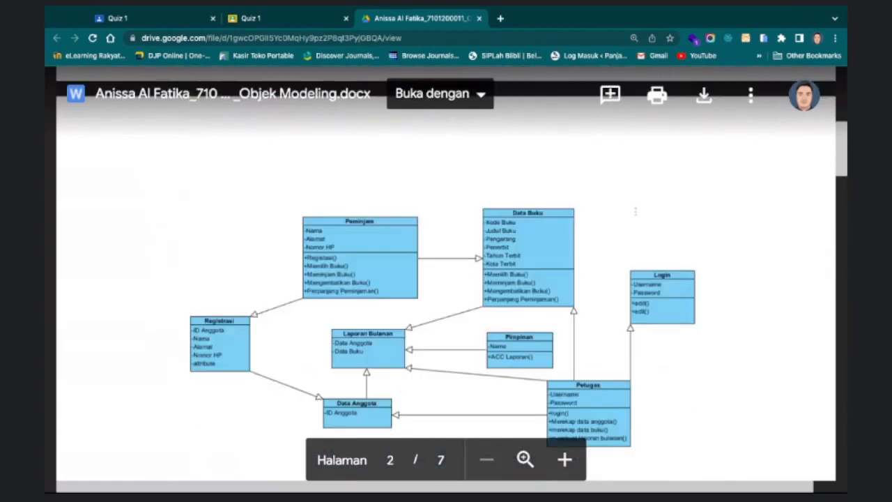
scroll(435, 276, down, 2)
scroll(435, 276, down, 3)
scroll(583, 336, up, 2)
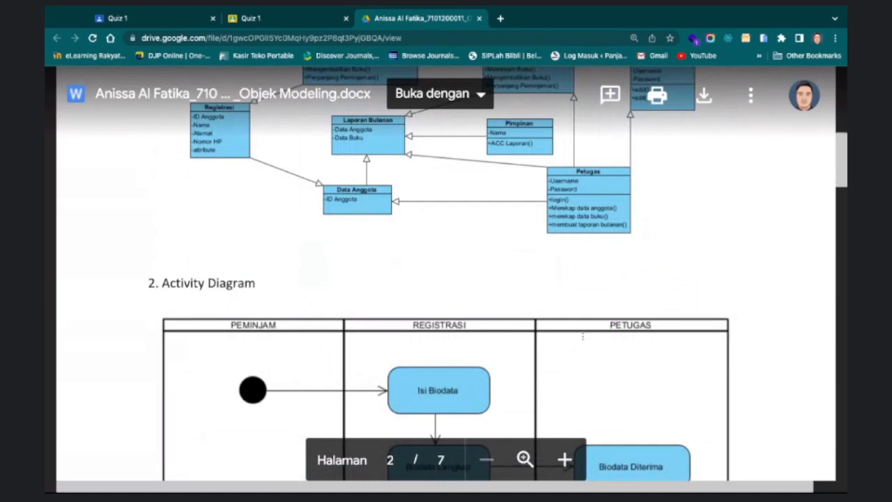
scroll(583, 335, up, 2)
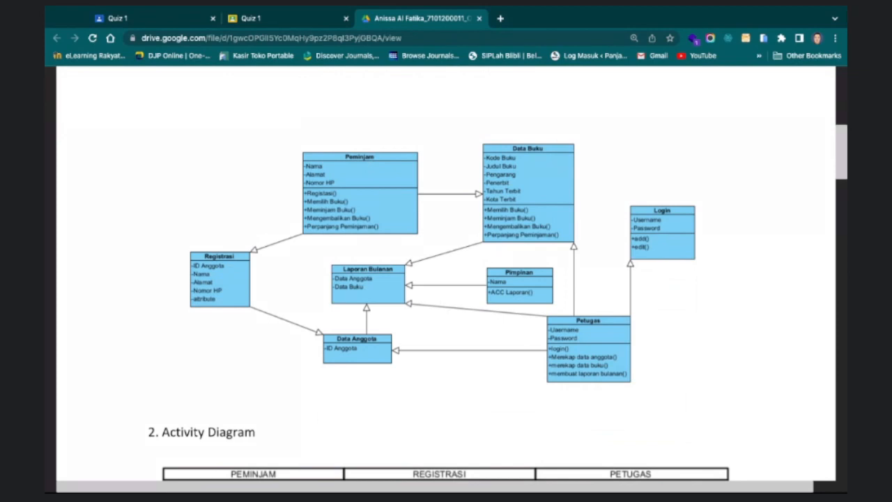
scroll(459, 281, down, 2)
scroll(458, 281, up, 4)
scroll(459, 281, down, 2)
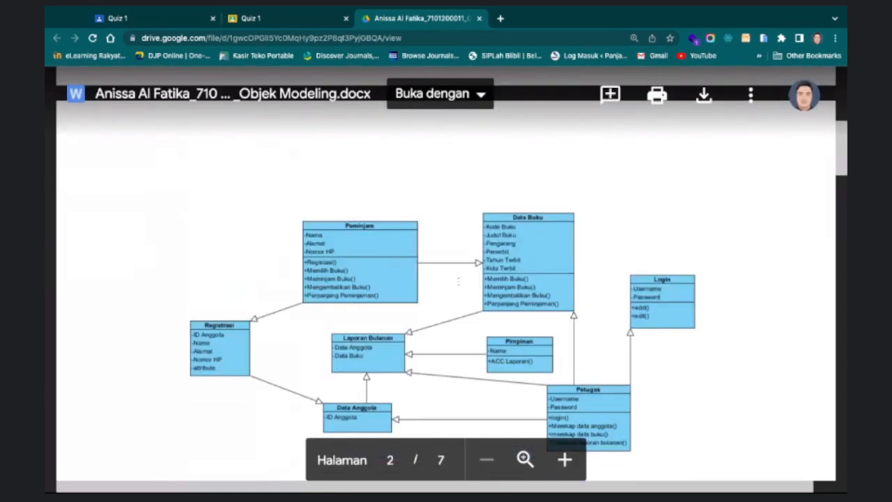
scroll(459, 281, down, 1)
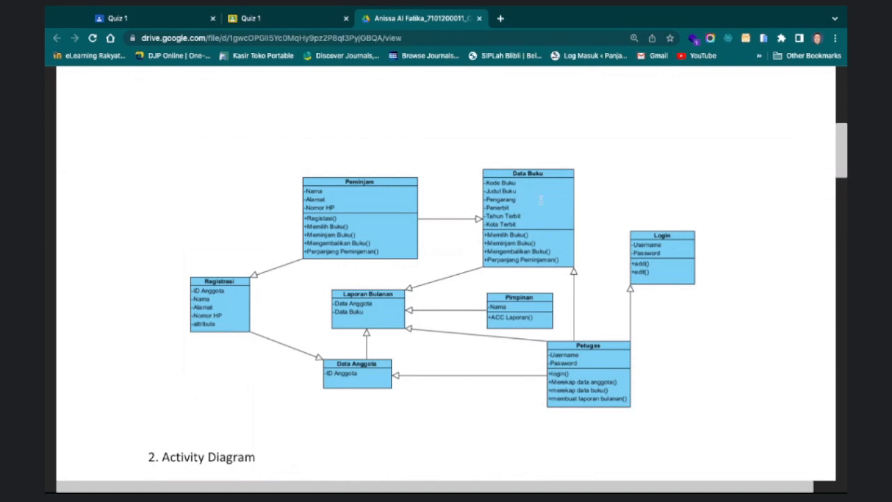
Check the Data Buku class on page 2 against the Peminjam and Data Buku sequence diagram on page 6
scroll(542, 198, up, 5)
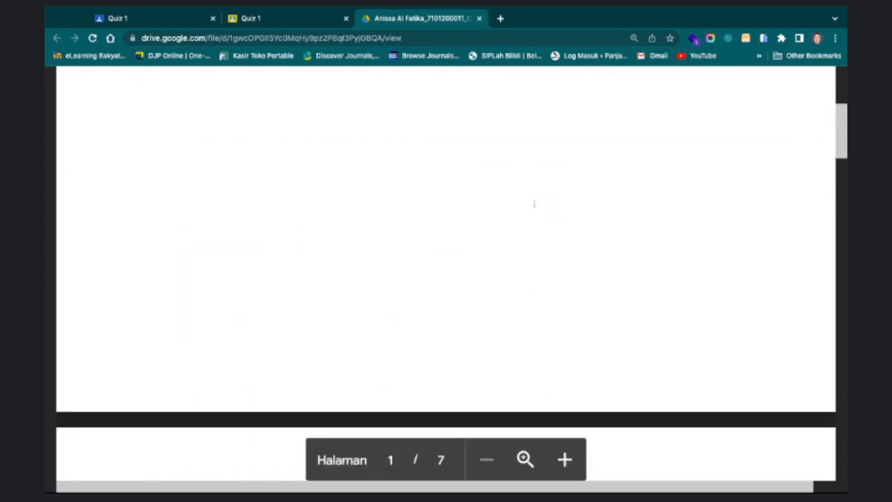
scroll(528, 202, down, 10)
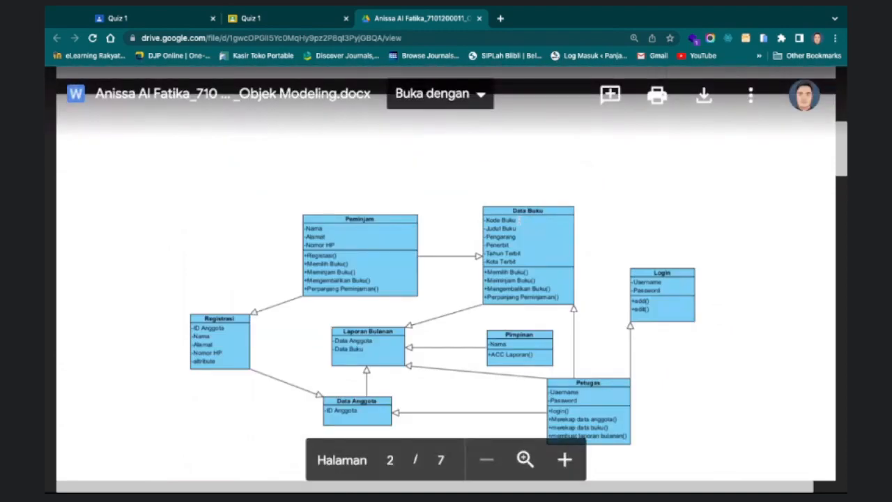
scroll(519, 220, down, 10)
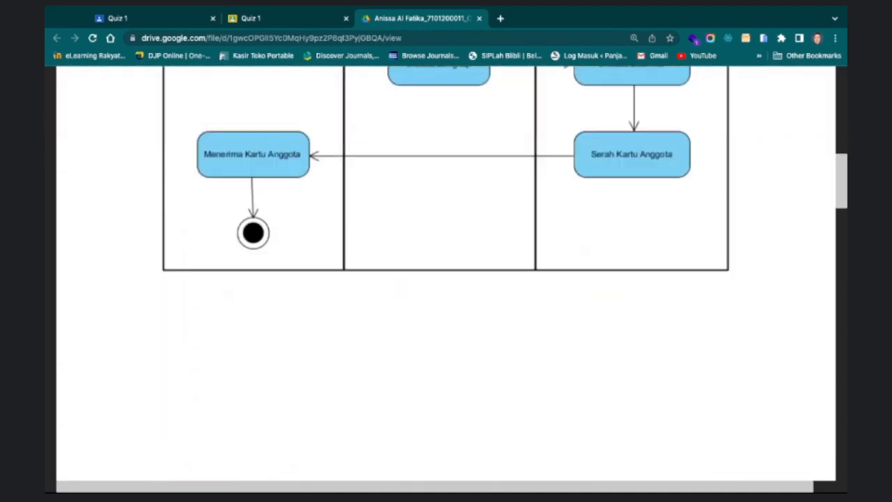
scroll(447, 272, down, 15)
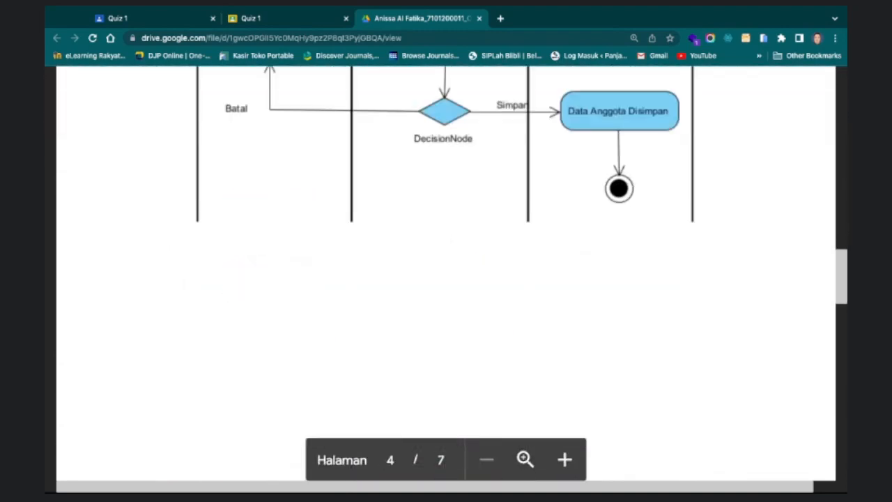
scroll(507, 232, down, 12)
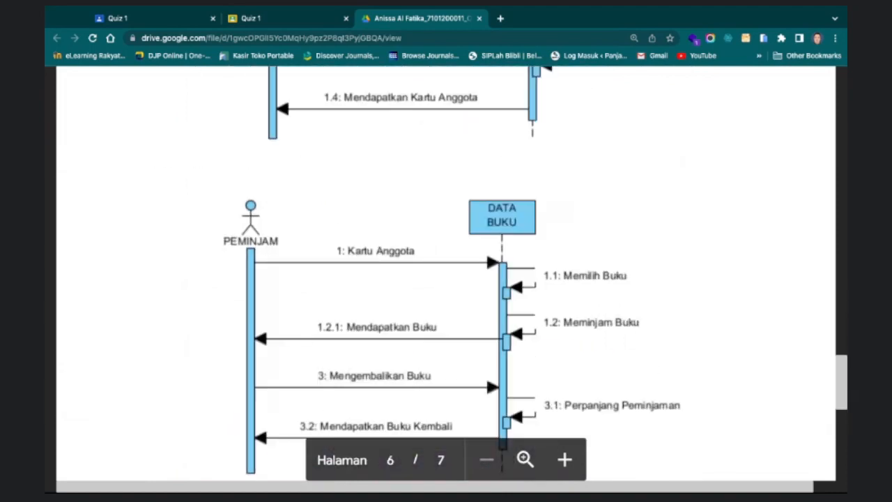
scroll(507, 232, down, 5)
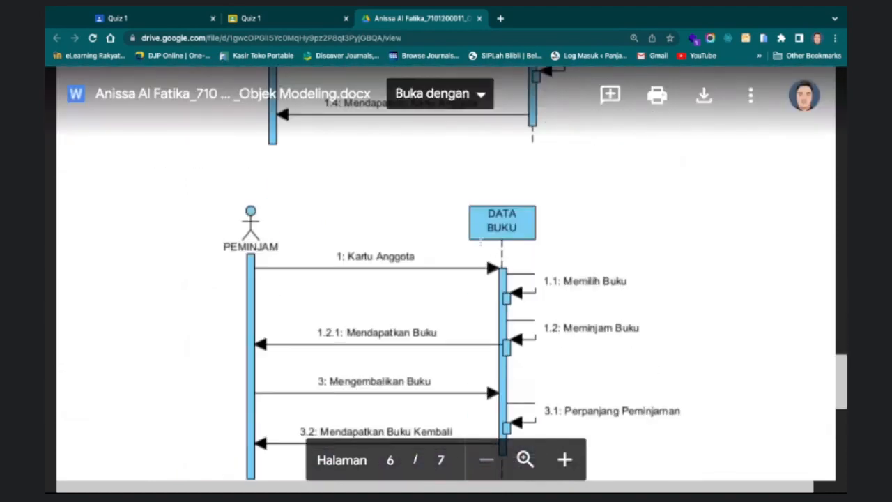
scroll(355, 230, down, 1)
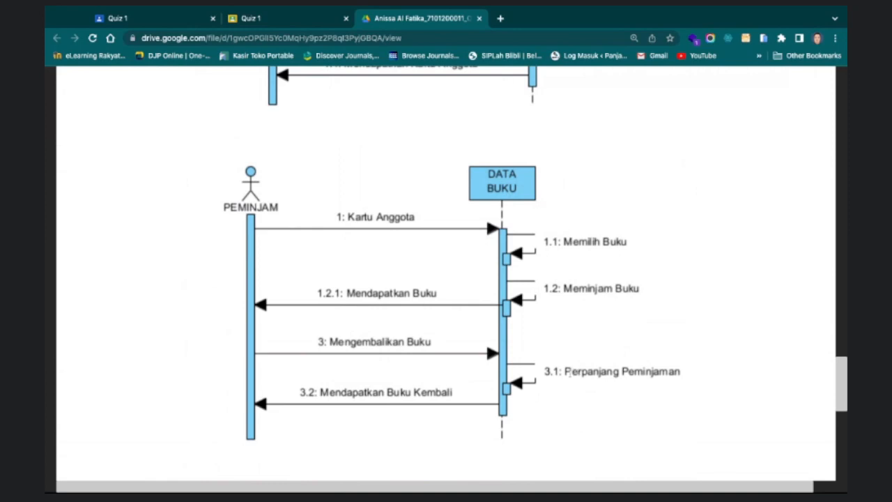
scroll(520, 243, down, 1)
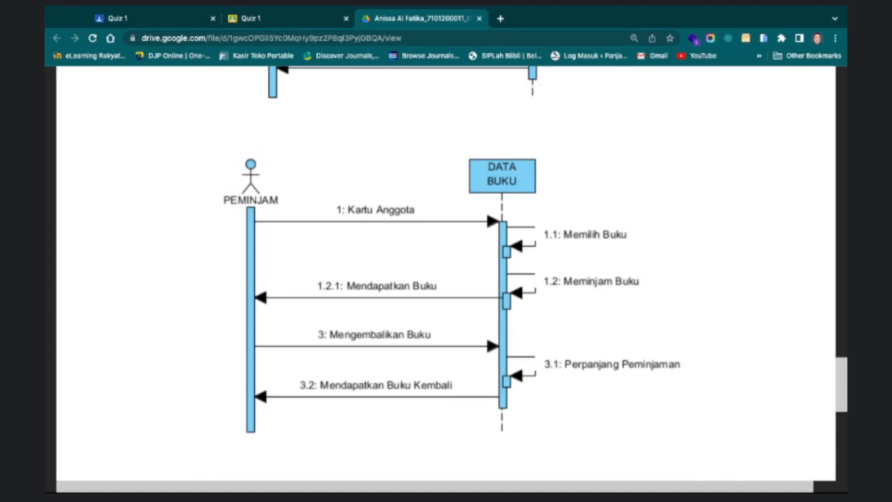
Compare the sequence diagrams on pages 6 and 7 with the Petugas activity diagrams on pages 4 and 5
scroll(446, 279, down, 6)
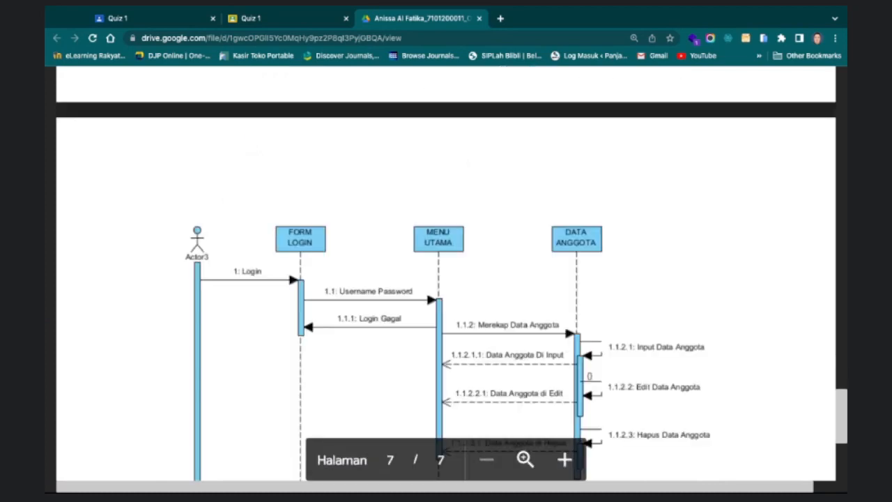
scroll(524, 161, down, 3)
scroll(525, 161, up, 15)
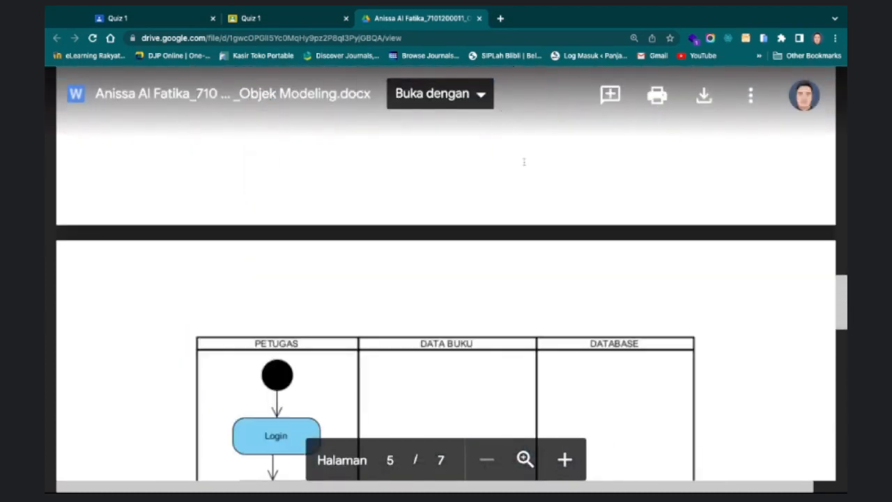
scroll(525, 162, up, 10)
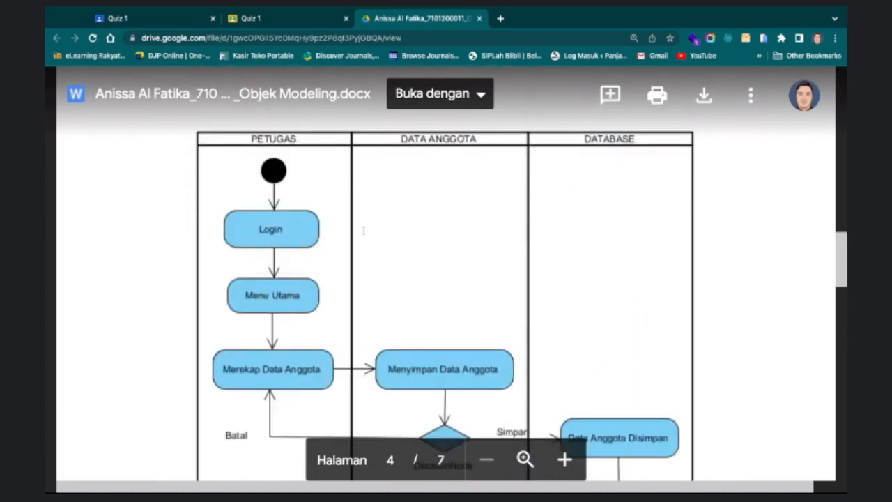
key(ctrl+minus)
key(ctrl+minus)
key(ctrl+minus)
key(ctrl+minus)
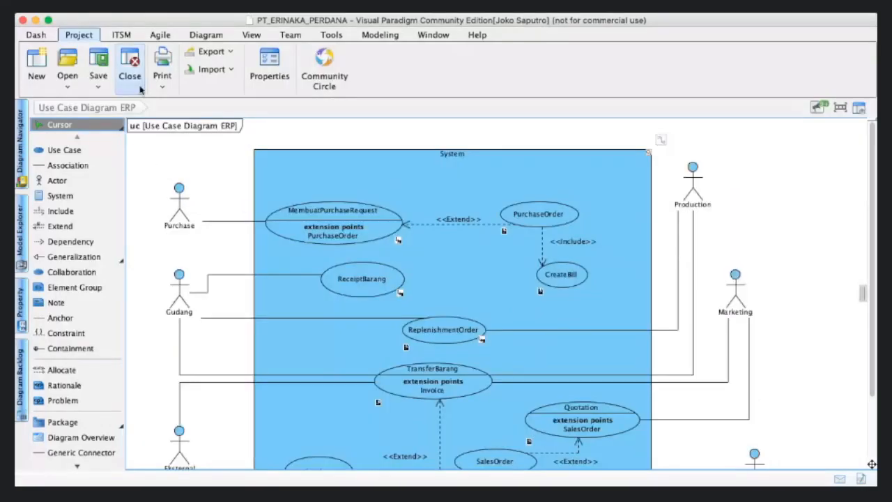
In Visual Paradigm, close the PT_ERINAKA_PERDANA project and create and open a blank class diagram in a new project
click(139, 87)
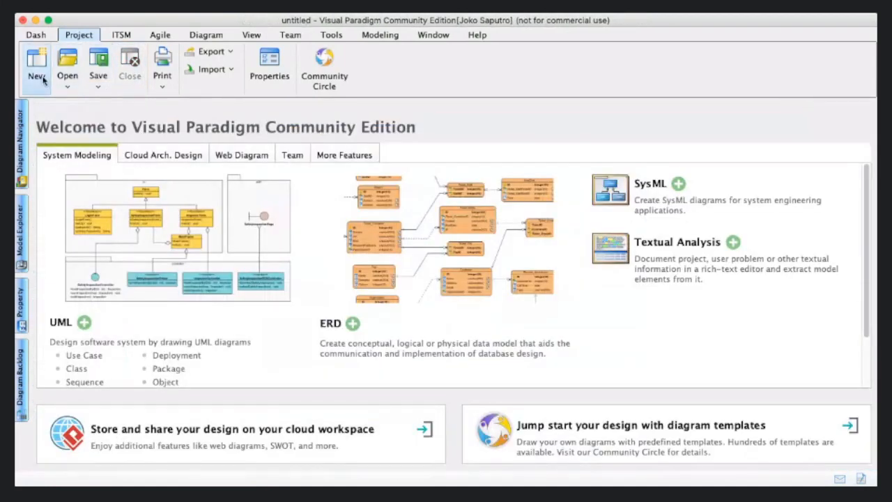
click(207, 35)
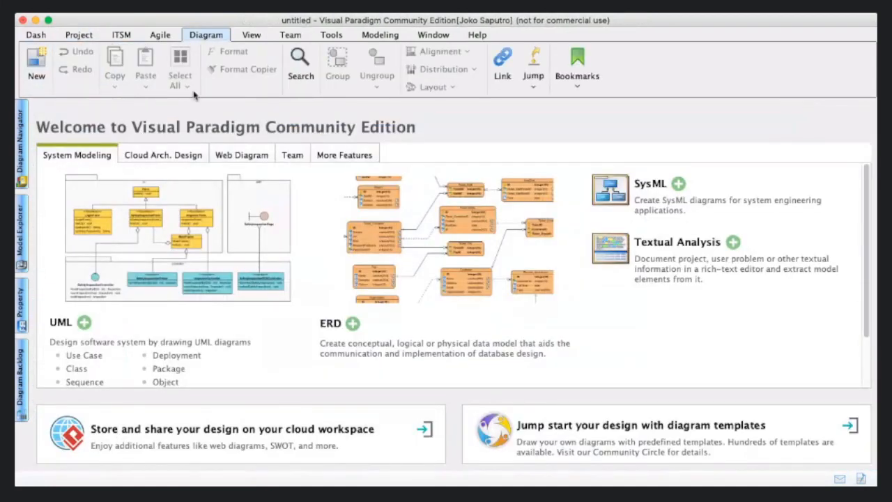
click(36, 66)
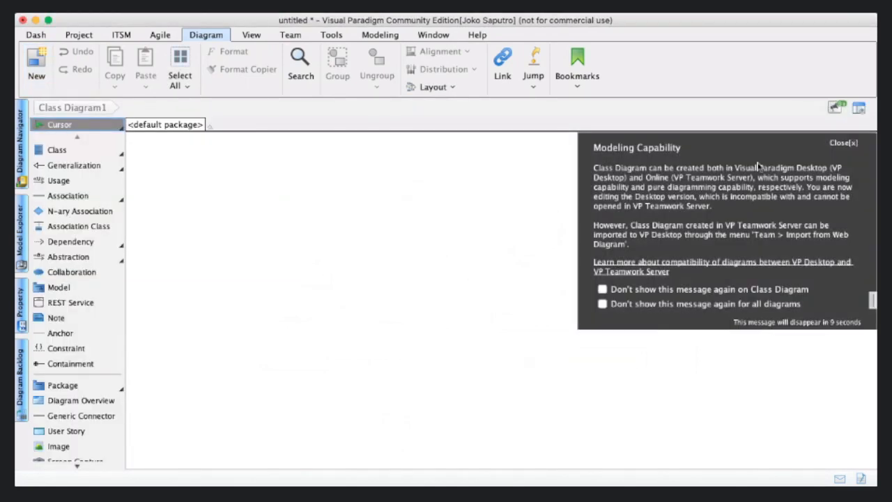
click(845, 142)
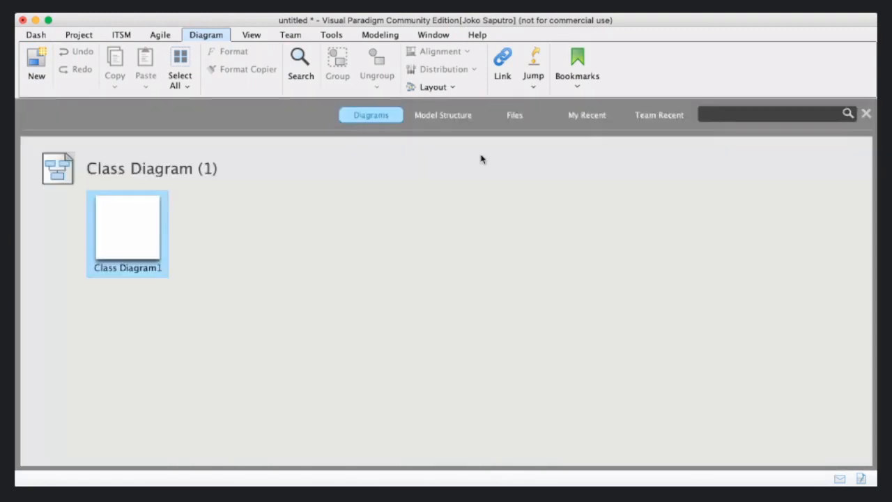
double_click(129, 228)
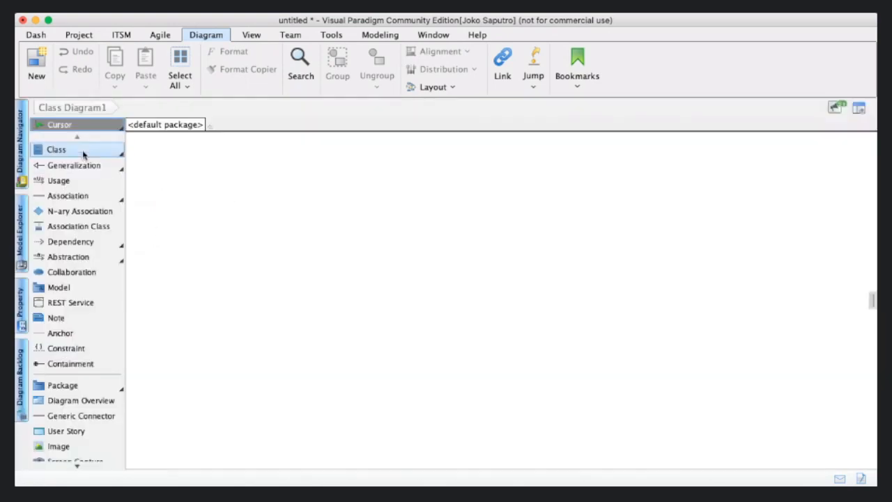
Examine the available class diagram elements and relationship tools, including the Generalization and Association variants
click(122, 171)
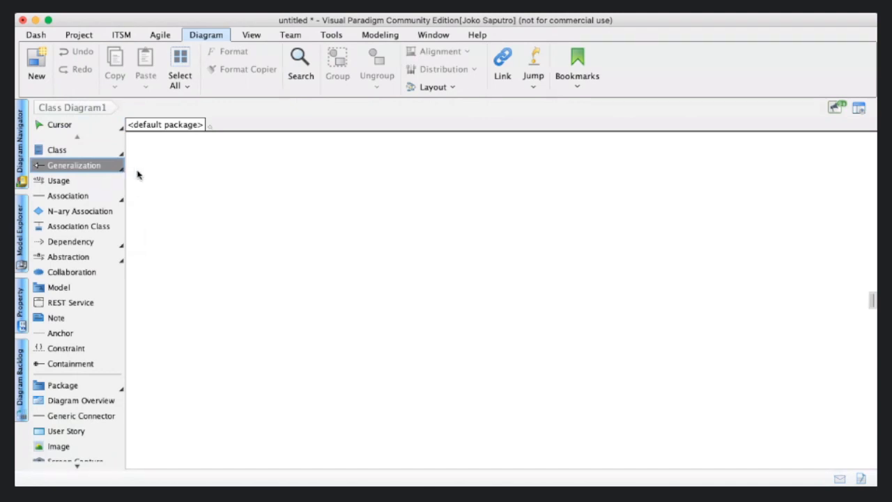
key(Escape)
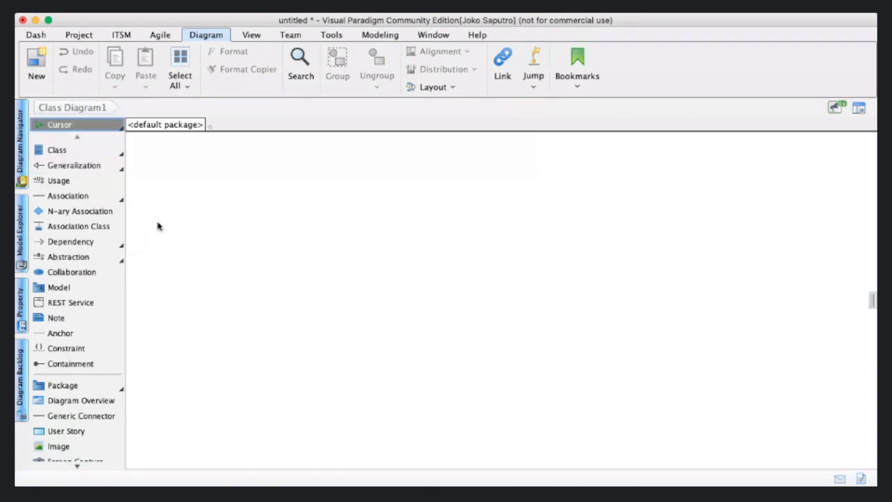
click(105, 165)
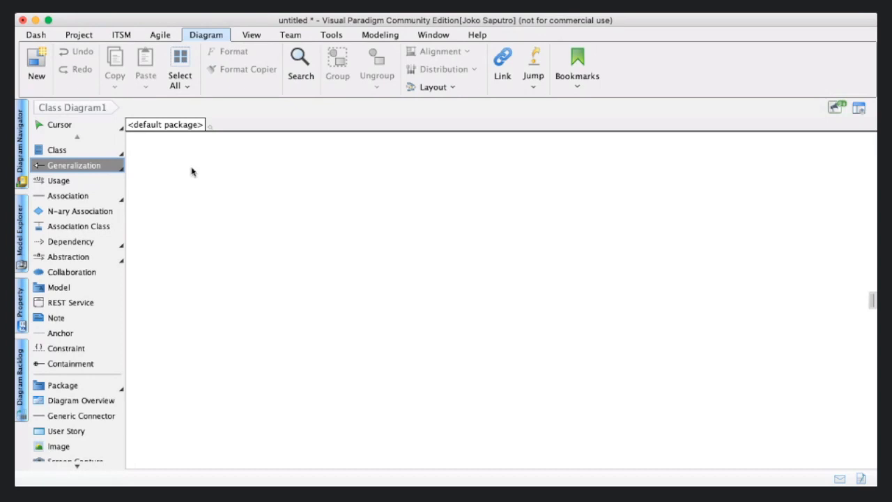
key(Escape)
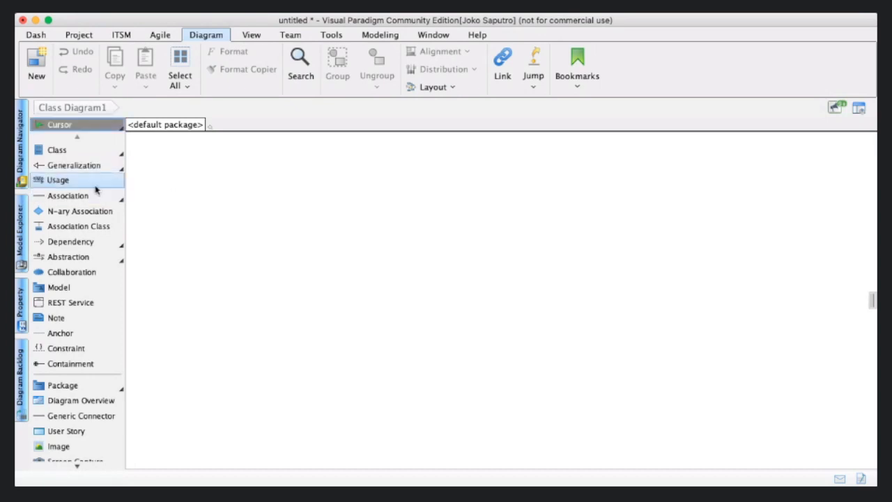
click(123, 203)
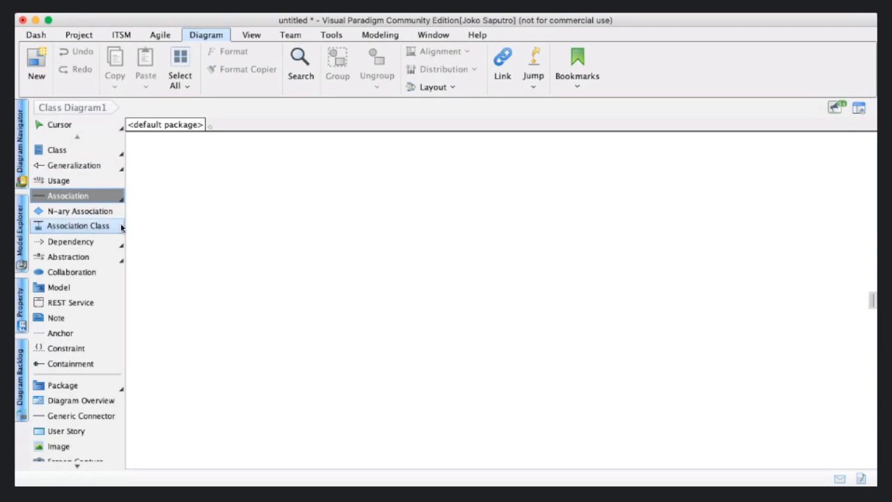
click(166, 259)
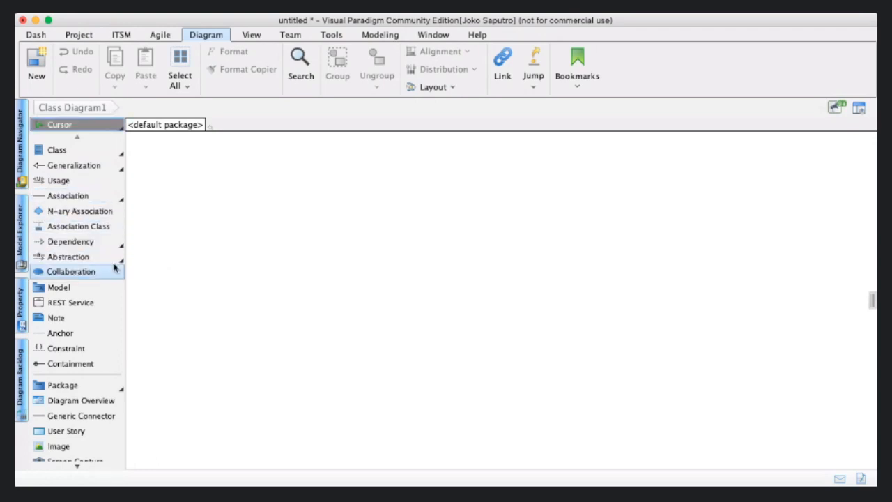
scroll(115, 270, down, 3)
scroll(114, 272, down, 4)
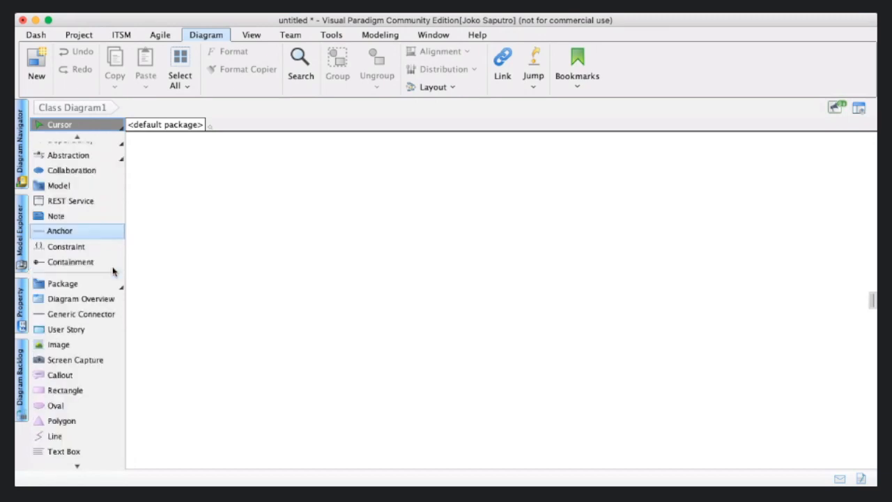
scroll(110, 286, down, 4)
scroll(108, 291, down, 5)
scroll(108, 291, up, 12)
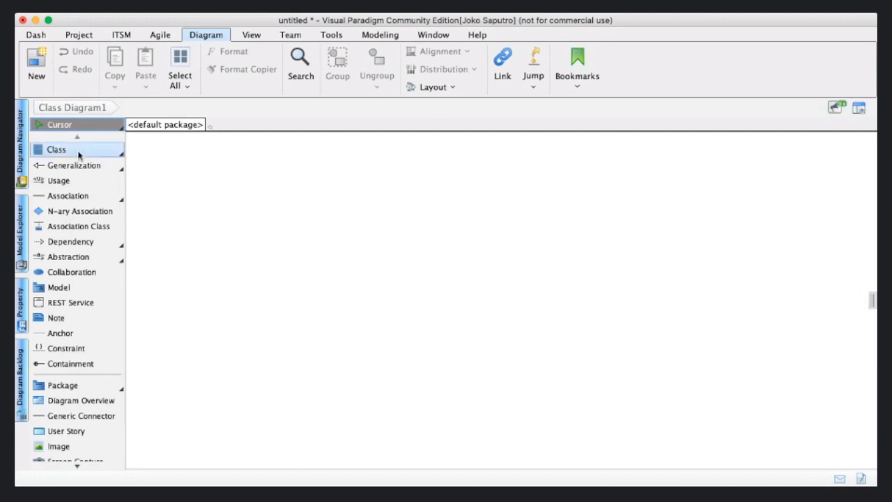
Add a class named Anggota, enlarge it and place it near the upper-left corner of the diagram
click(122, 155)
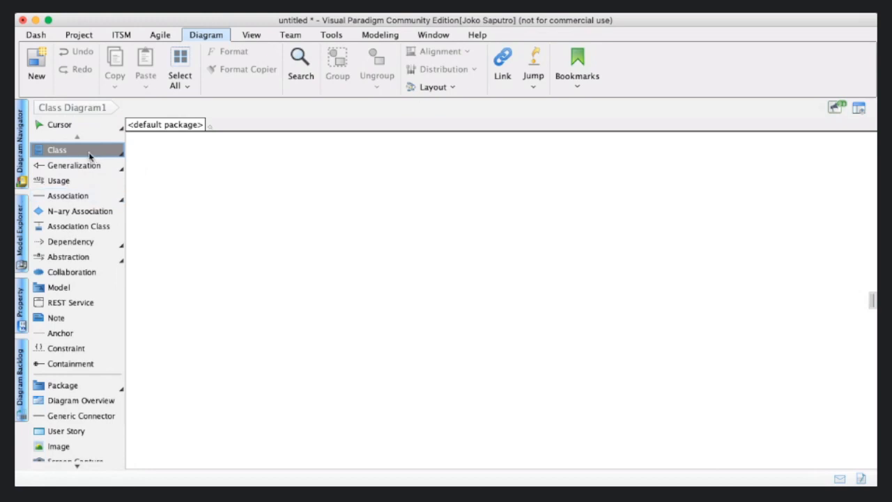
click(214, 201)
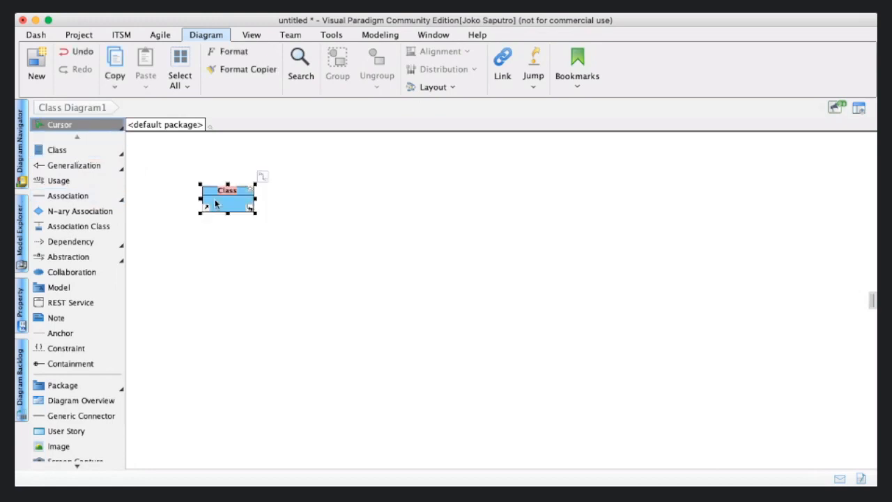
click(229, 196)
text(Anggota)
click(229, 216)
click(229, 201)
drag(255, 214, 338, 349)
drag(292, 270, 241, 234)
click(381, 248)
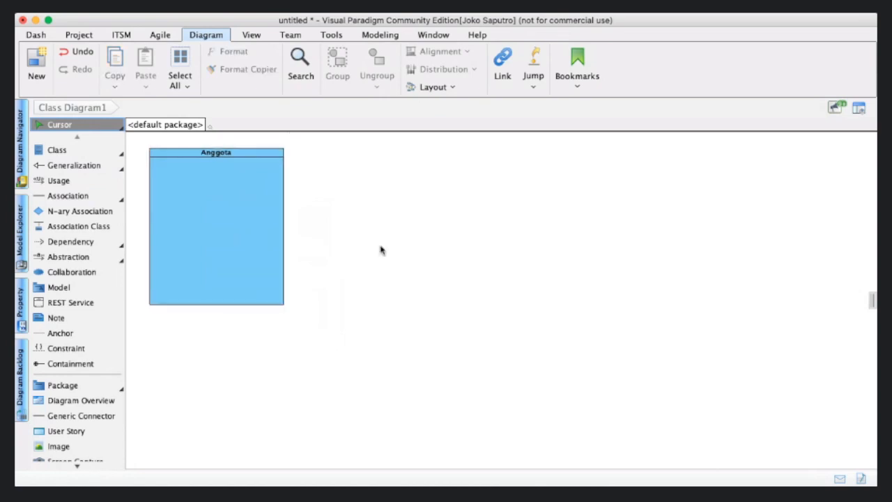
click(255, 185)
click(292, 146)
click(219, 199)
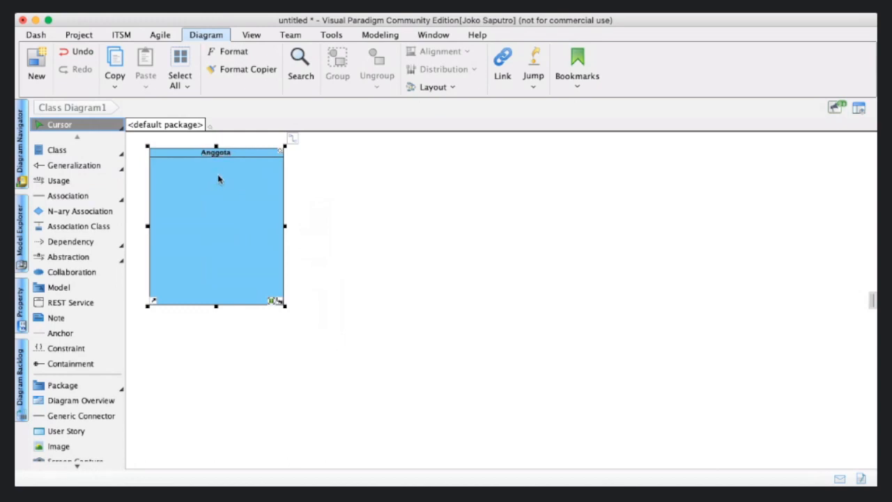
click(466, 191)
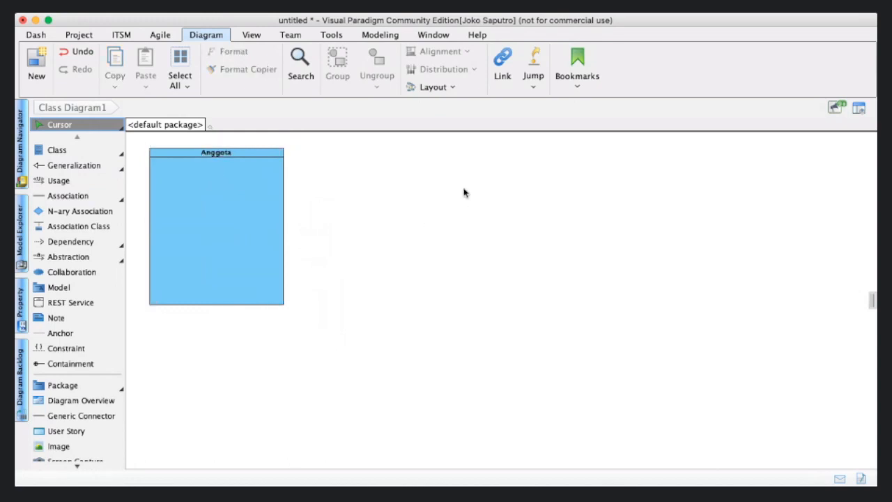
Enclose the Anggota class in a package
click(246, 238)
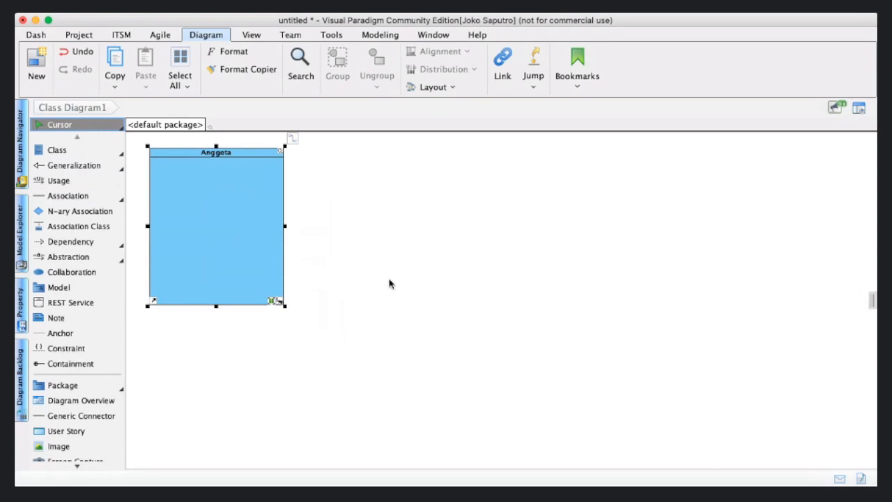
key(p)
click(253, 262)
click(408, 261)
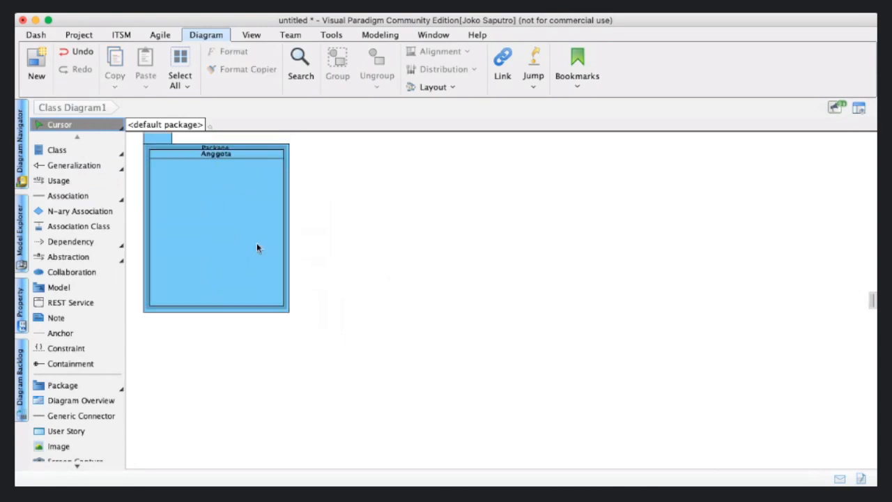
Enlarge the package around Anggota and shrink the class inside it
click(290, 314)
drag(290, 315, 472, 391)
mouse_move(247, 269)
mouse_down()
mouse_move(264, 301)
mouse_move(248, 280)
mouse_up()
drag(283, 321, 228, 256)
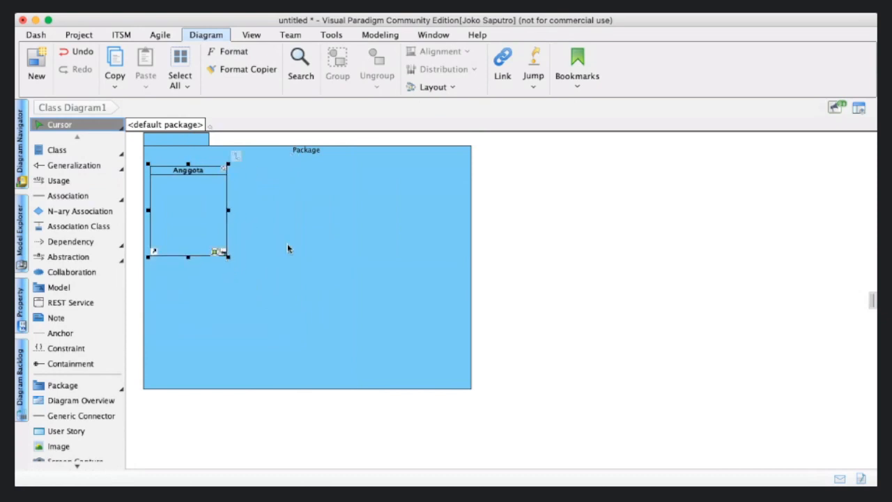
Shift the package slightly down and name it "SIStem Informasi Akademik"
drag(307, 151, 311, 160)
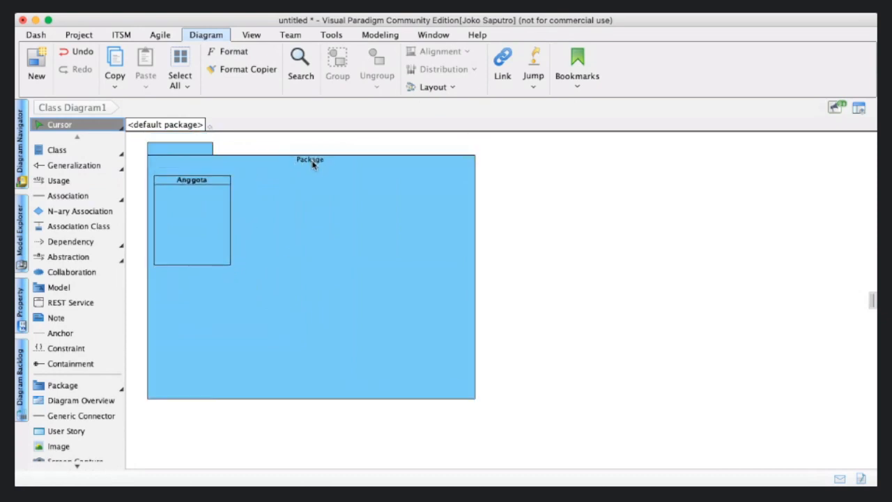
key(BackSpace)
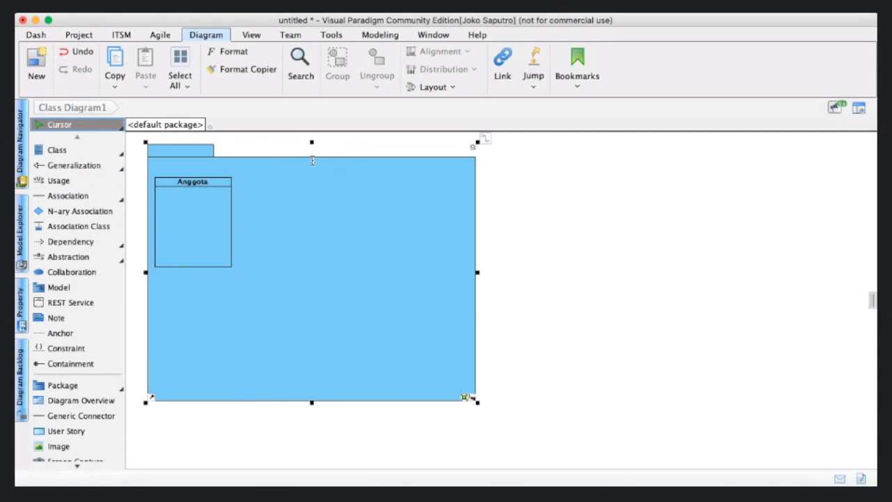
text(SIStem INformasi Akademik)
click(726, 247)
click(295, 161)
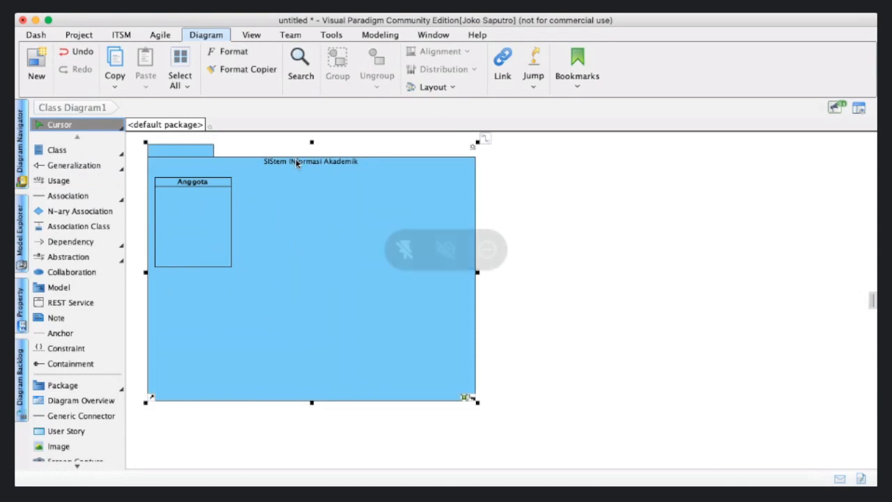
click(295, 161)
key(BackSpace)
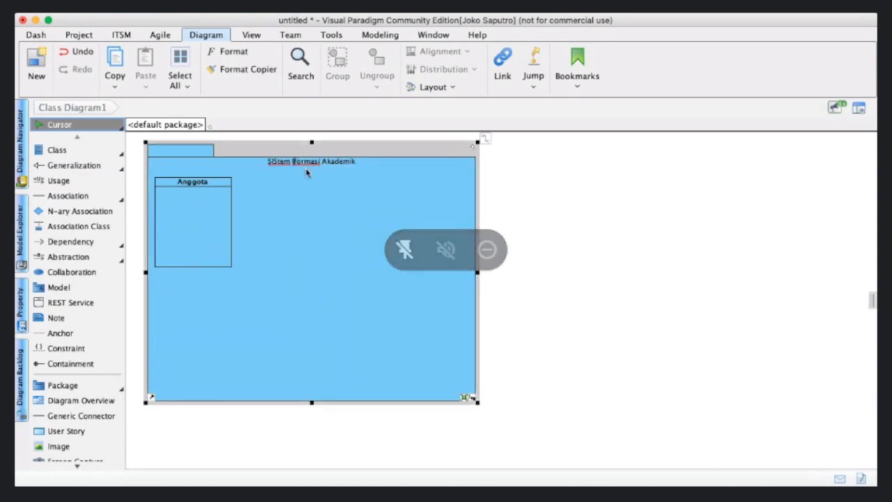
text(n)
click(618, 213)
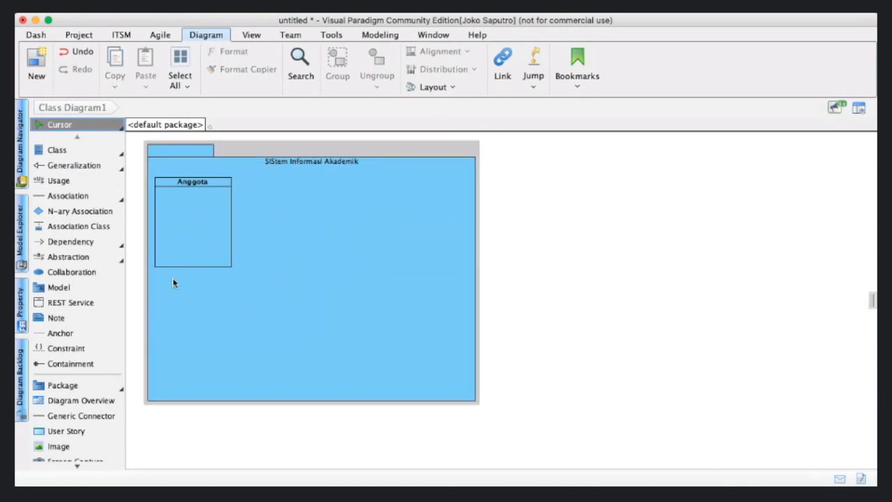
Move the Anggota class closer to the middle of the package
drag(190, 231, 191, 242)
click(332, 250)
drag(207, 237, 234, 274)
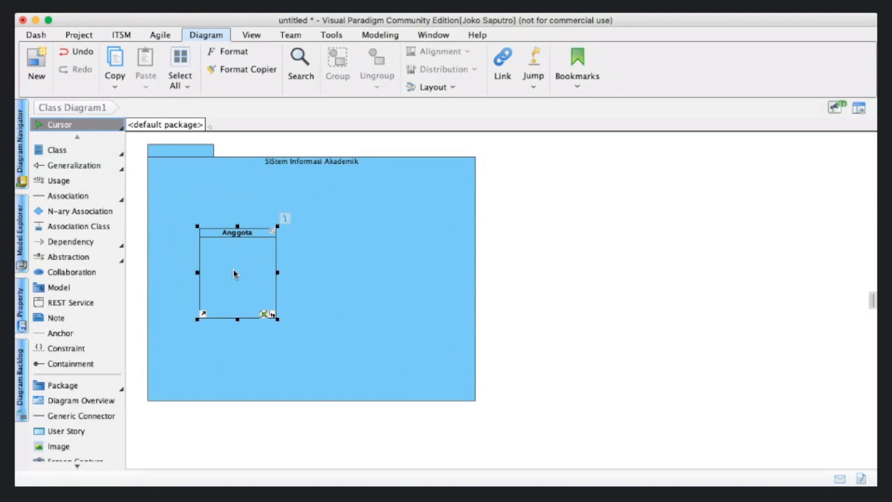
Delete the package together with its Anggota class
click(404, 279)
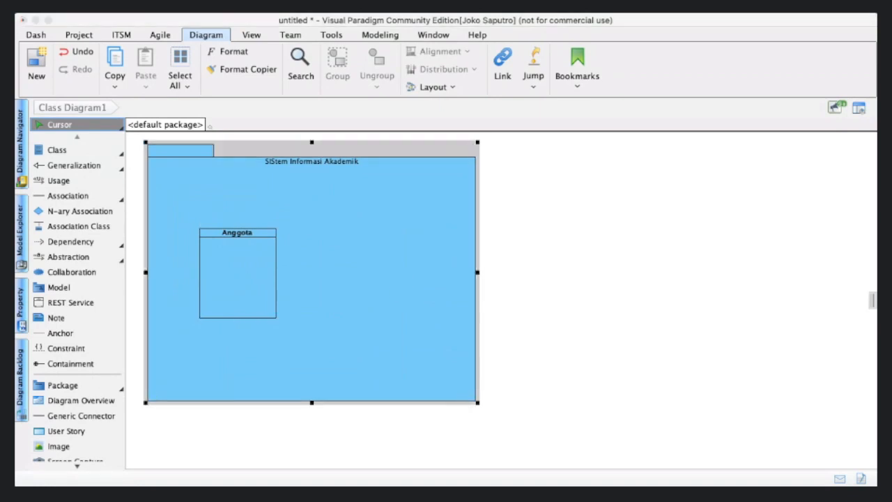
click(409, 295)
key(Delete)
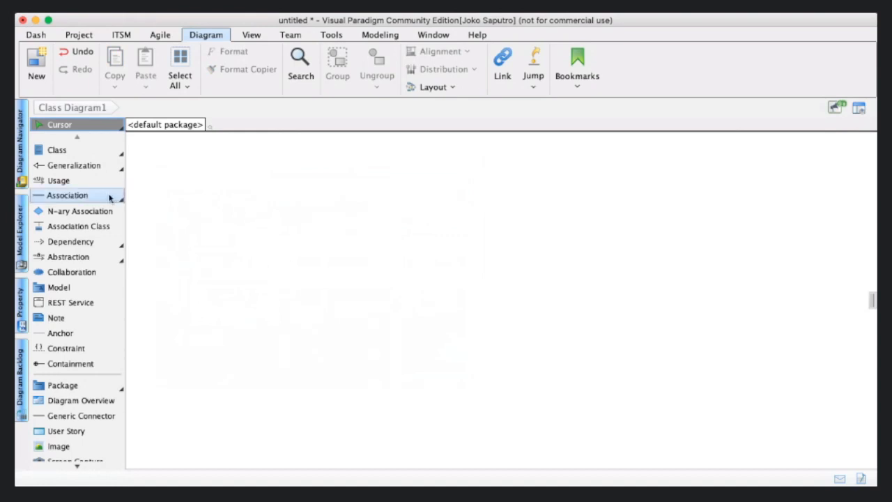
Place a new class in the upper part of the empty diagram and name it Anggota
click(185, 148)
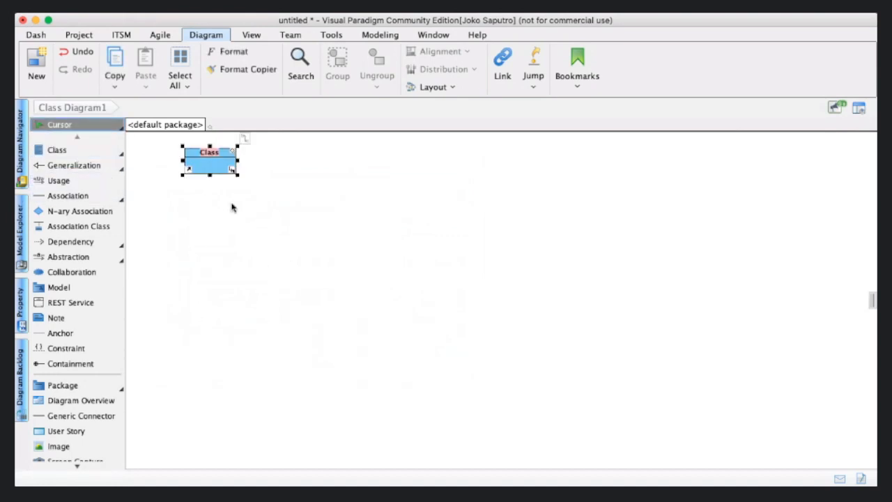
text(Anggota)
key(Return)
key(Return)
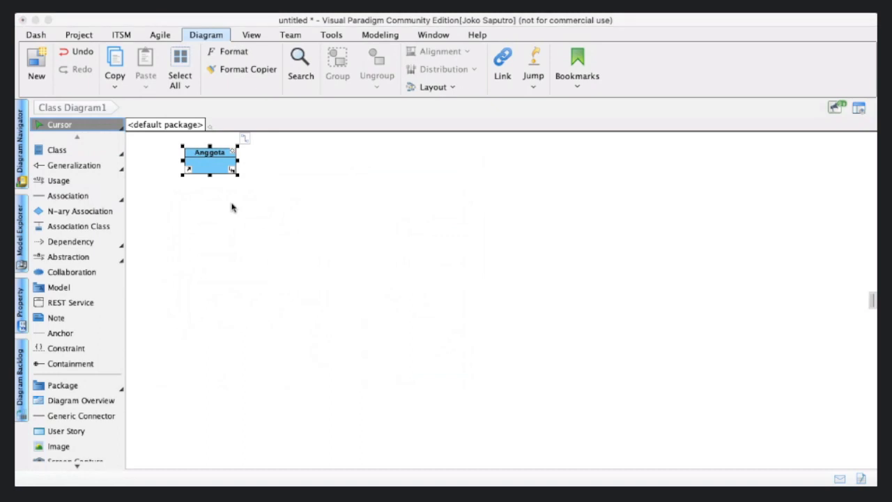
click(280, 218)
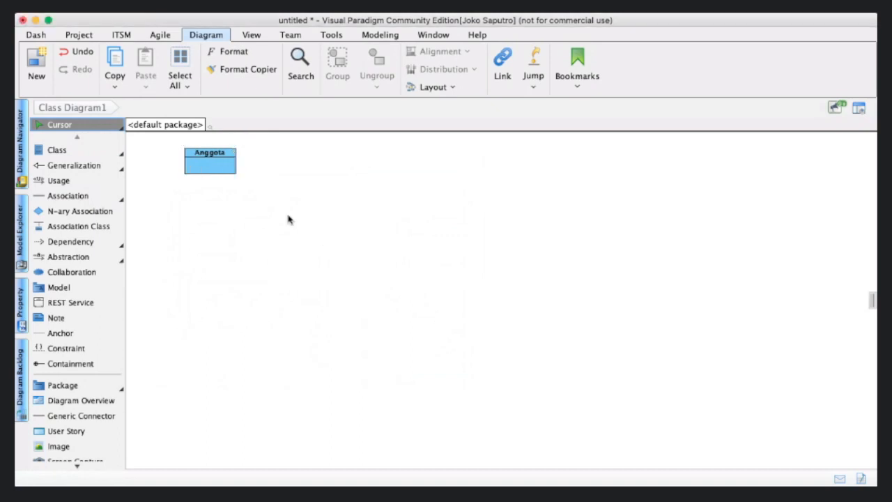
click(212, 162)
key(Right)
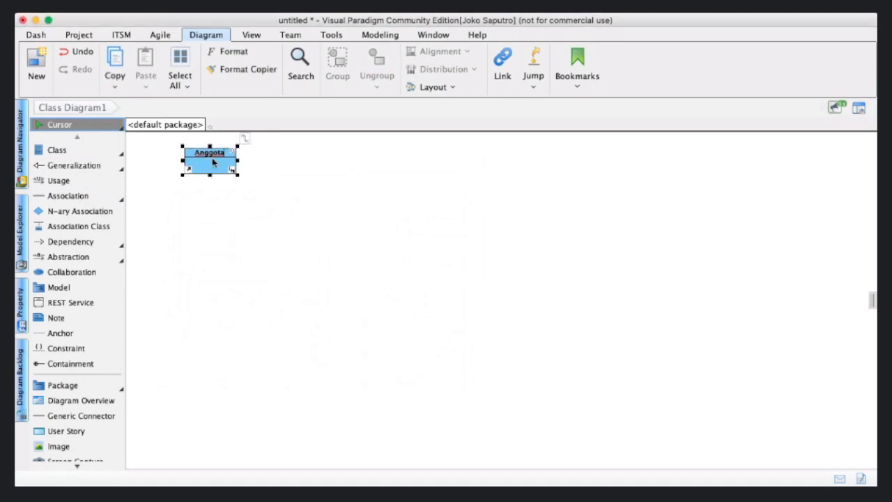
key(Return)
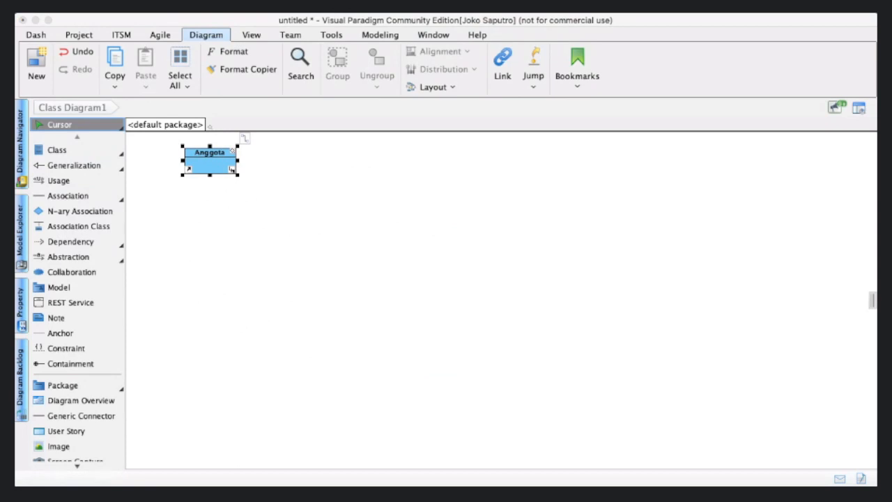
click(512, 279)
click(445, 280)
Re-enter the name of the class as Anggota
click(219, 154)
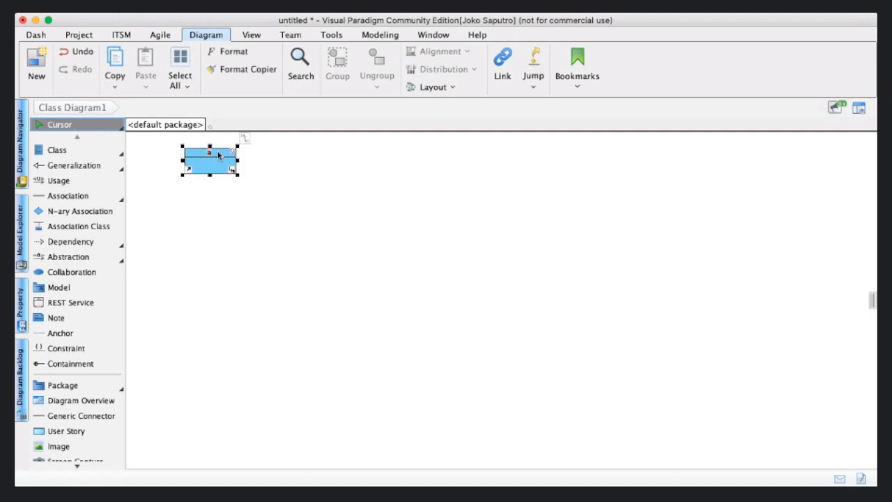
text(Anggota)
click(289, 265)
Enlarge the Anggota class considerably and move it into the upper-left corner of the diagram
click(219, 160)
drag(239, 175, 332, 320)
drag(268, 257, 218, 244)
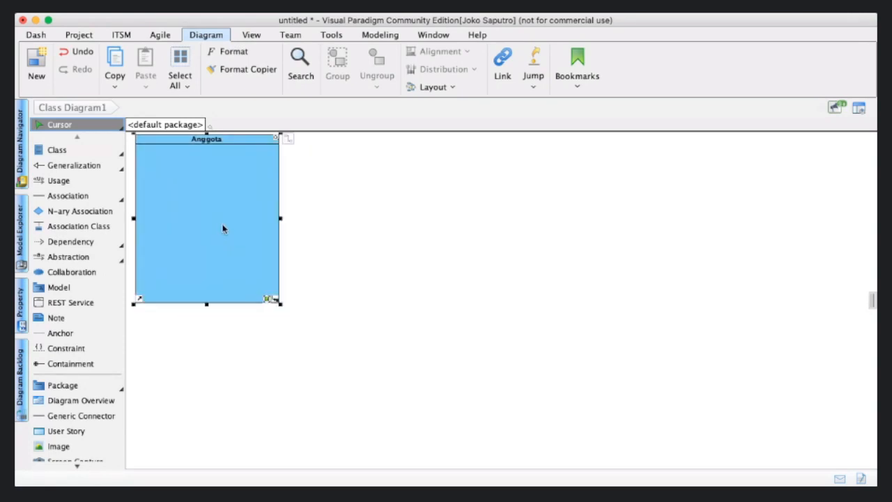
click(417, 155)
Add the attributes "id : int" and "Name : char" to the Anggota class
click(224, 180)
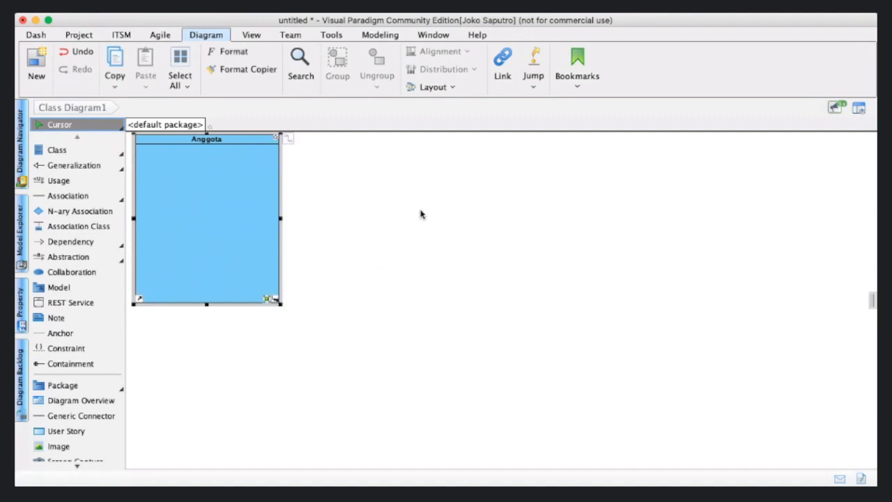
key(alt+shift+a)
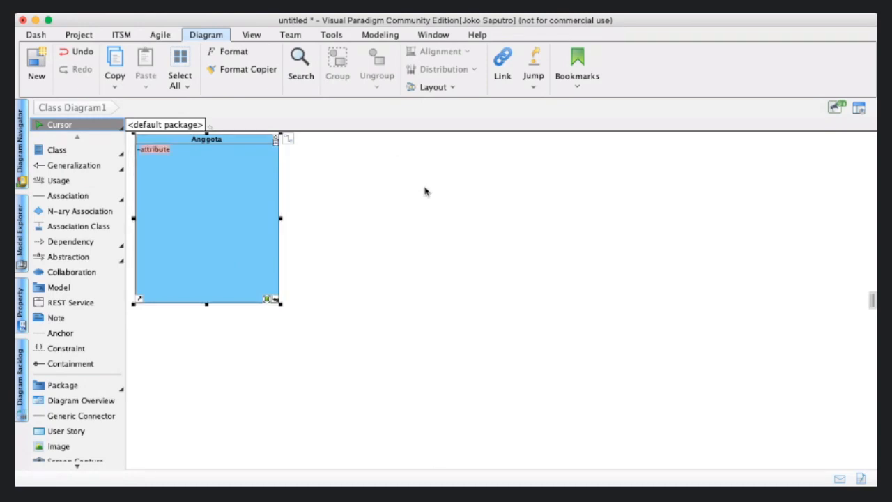
text(id : int)
key(Return)
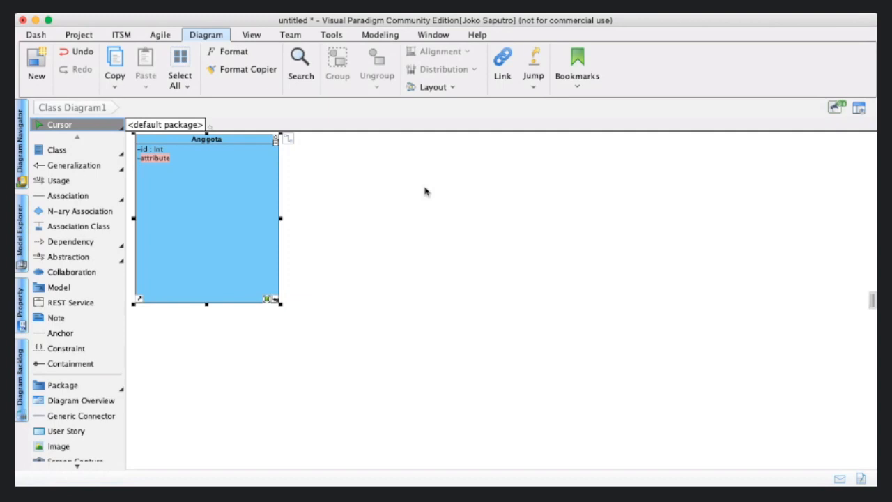
text(Name : char)
click(412, 271)
Change the visibility of the id and Name attributes in the Anggota class to public
click(198, 165)
double_click(270, 191)
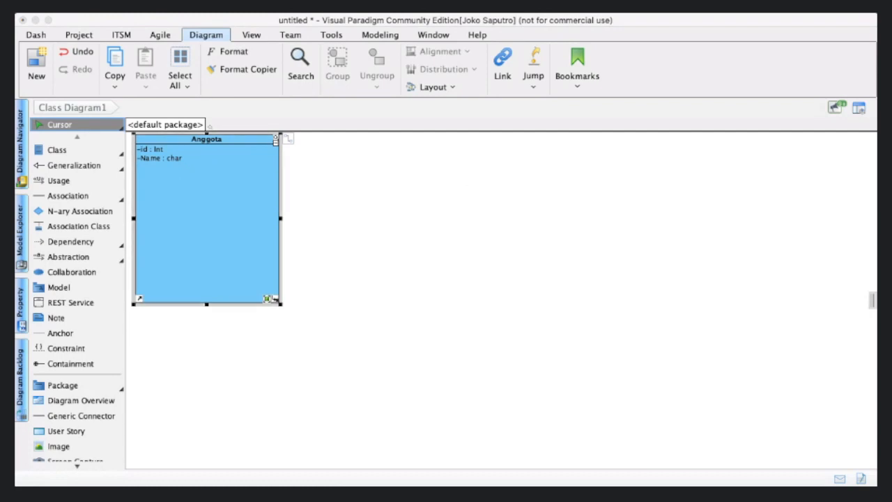
click(411, 345)
click(192, 180)
click(403, 210)
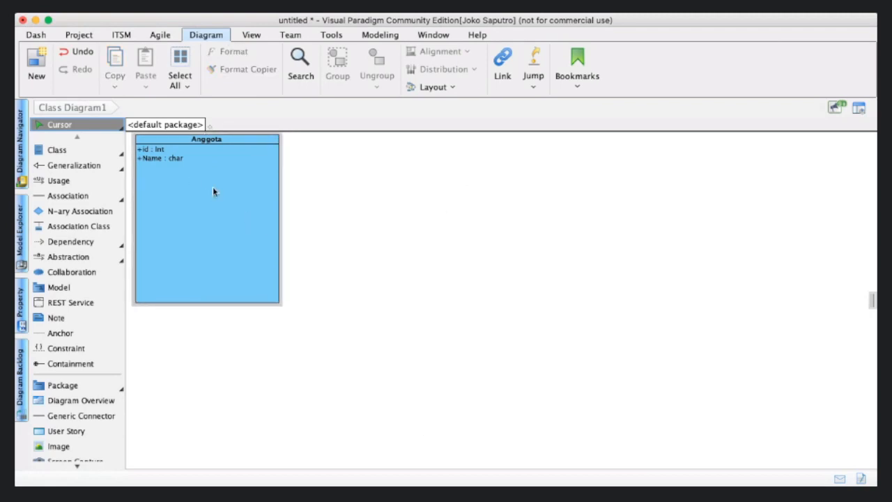
Add the operation Insert_data() to the Anggota class, keeping only one pair of parentheses in its name
mouse_move(198, 179)
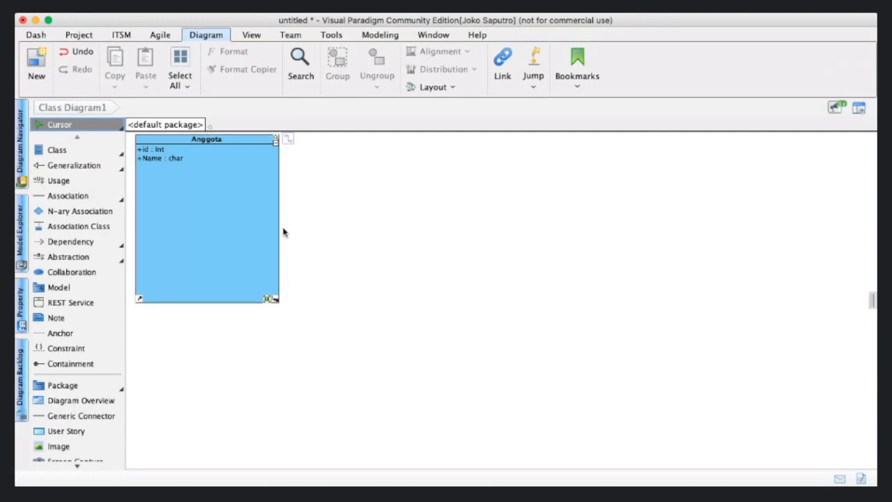
click(235, 185)
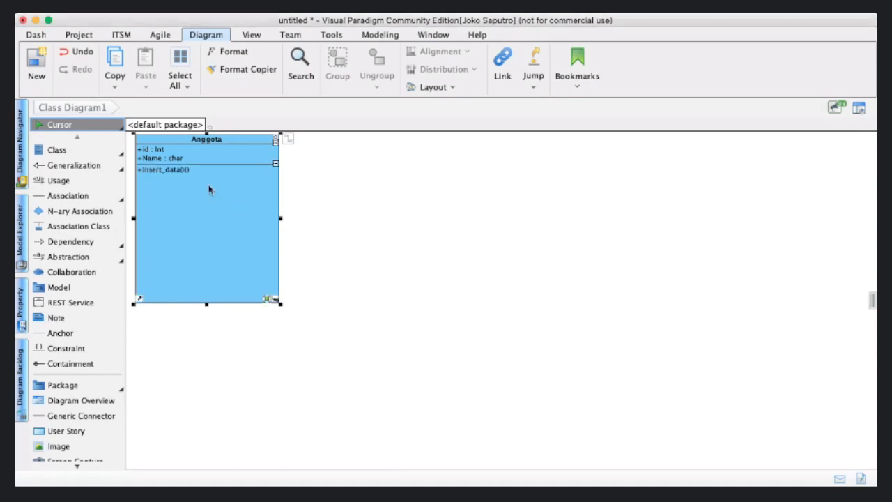
click(186, 172)
click(187, 172)
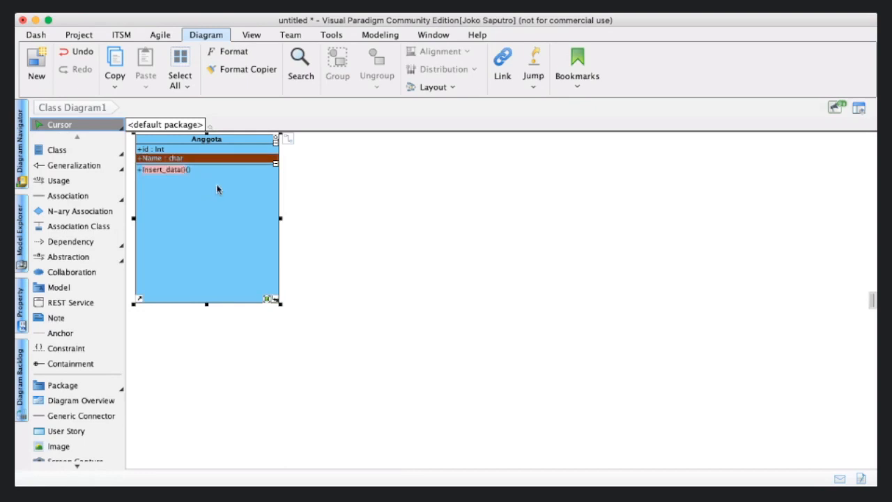
click(311, 201)
click(187, 171)
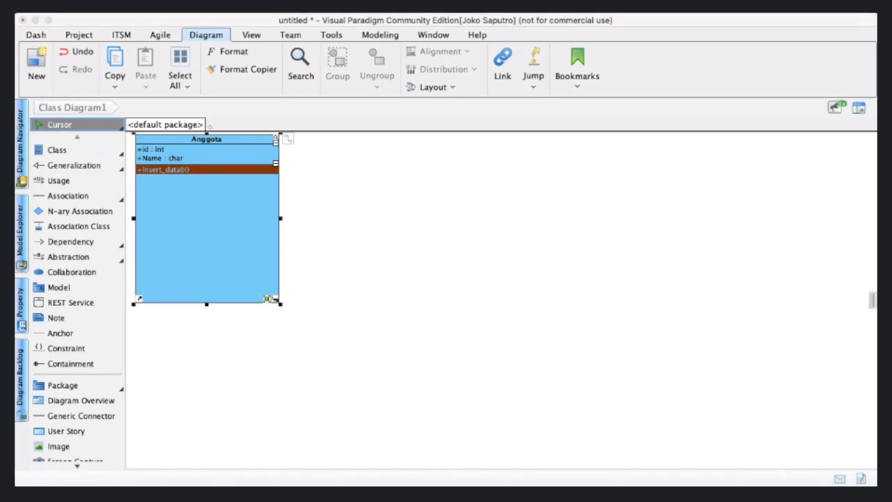
click(305, 227)
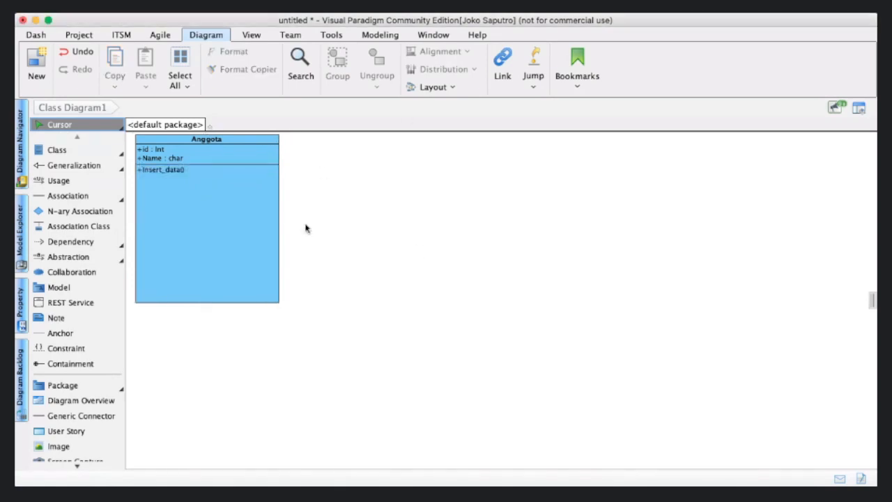
Add the operation Add_Data() to the Anggota class below Insert_data()
click(182, 172)
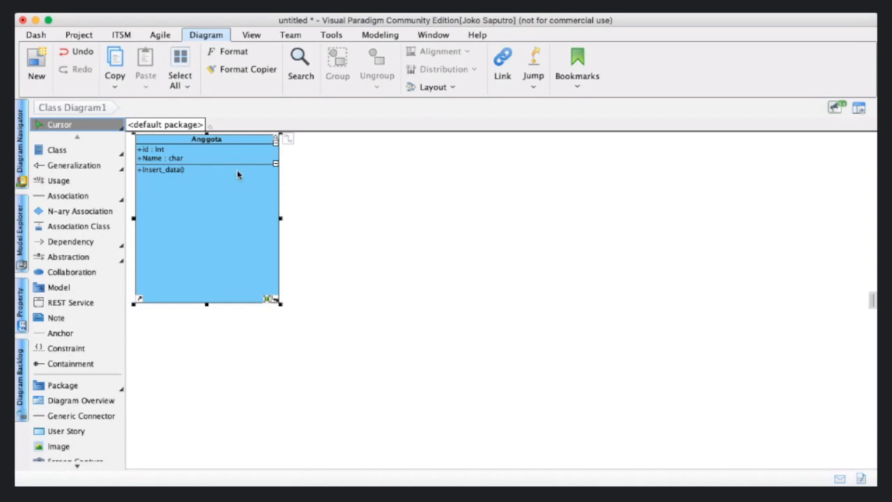
key(alt+shift+o)
text(Add_Data()
key(Return)
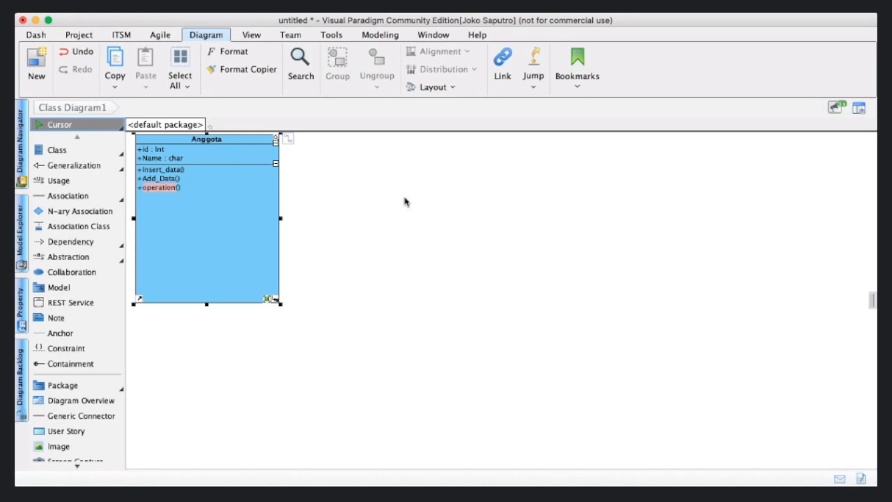
Add the operation Update_Data() to the Anggota class below Add_Data()
text(Update)
text(_data)
key(BackSpace)
key(BackSpace)
key(BackSpace)
key(BackSpace)
text(Data)
key(Return)
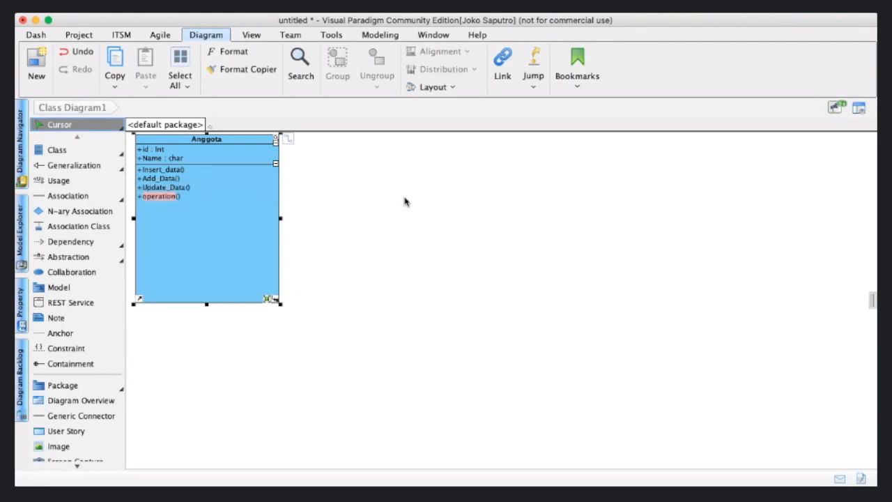
Add an operation named Delete to the Anggota class below Update_Data()
text(Delete)
click(667, 299)
click(209, 249)
double_click(165, 198)
click(166, 200)
text(_data)
key(Escape)
Rename the Delete operation of the Anggota class to Delete_data()
double_click(177, 196)
key(Right)
text(_daya)
key(Return)
click(212, 251)
double_click(180, 198)
key(Right)
key(BackSpace)
key(BackSpace)
text(ta)
key(Return)
Rename the Update_Data() operation to Update_data() with a lowercase d
click(172, 188)
double_click(173, 189)
key(Right)
key(Left)
key(Left)
key(Left)
key(BackSpace)
text(d)
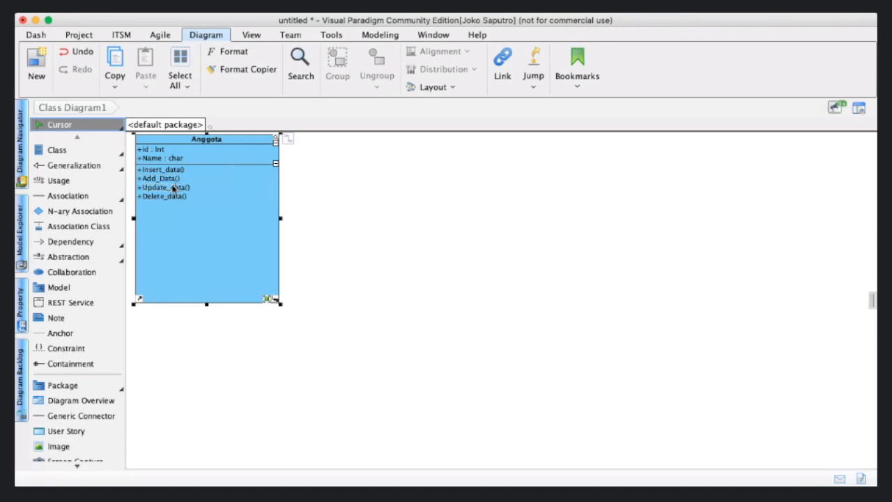
key(Return)
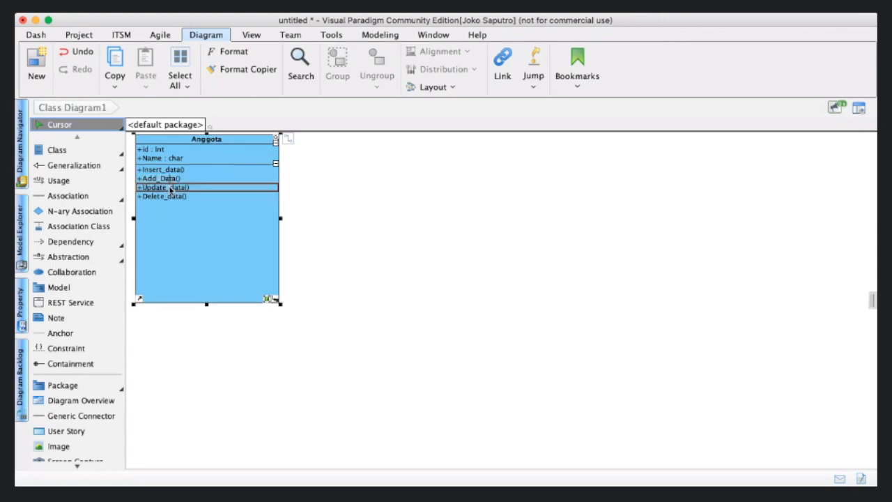
Rename the Add_Data() operation to Add_data() with a lowercase d
key(BackSpace)
text(d)
key(Return)
click(408, 272)
Shorten the Anggota class to fit its attributes and operations and move it slightly down
click(263, 233)
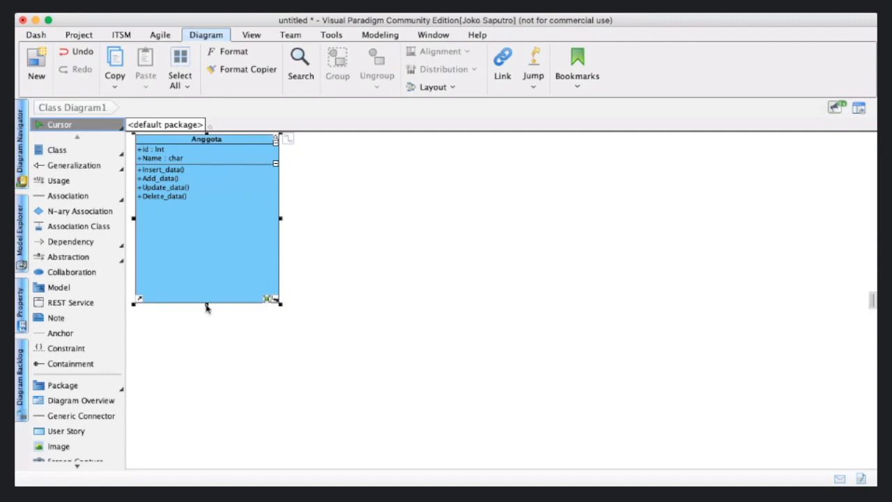
drag(207, 304, 212, 215)
click(243, 289)
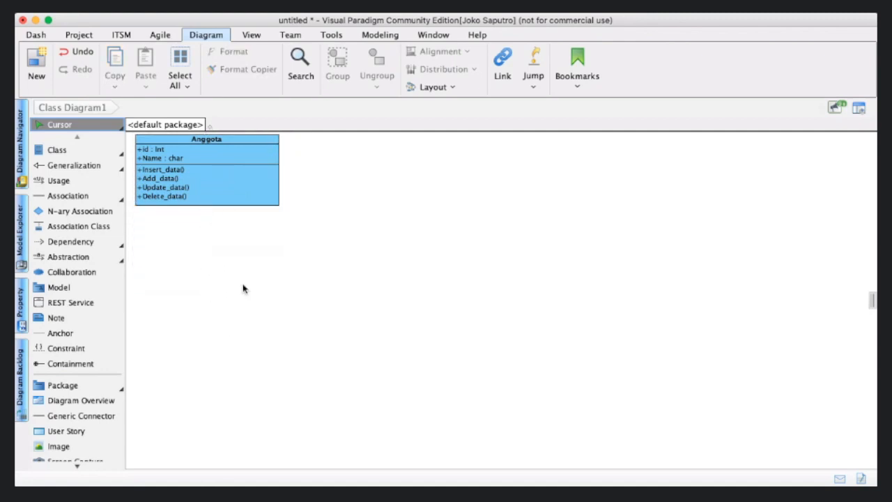
drag(216, 146, 216, 154)
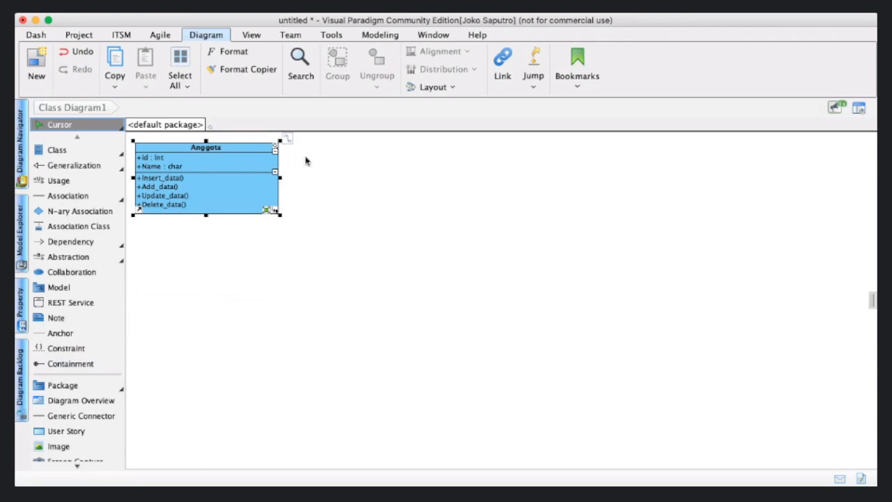
click(382, 224)
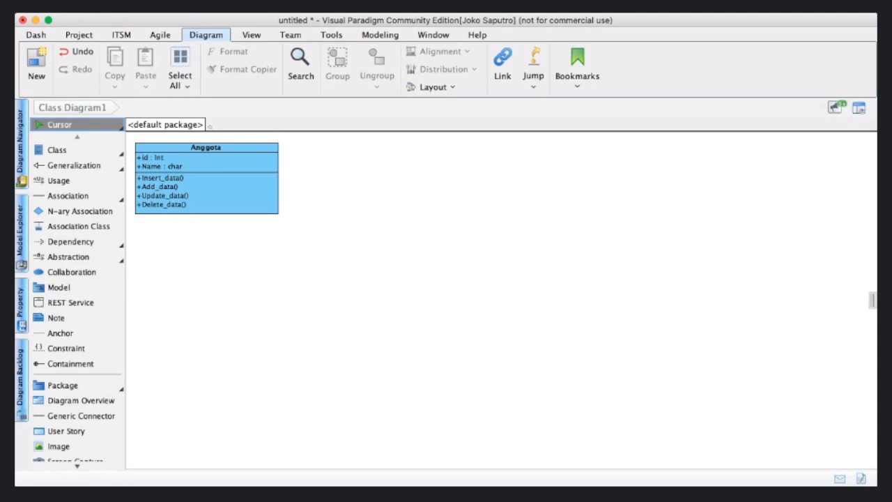
click(168, 165)
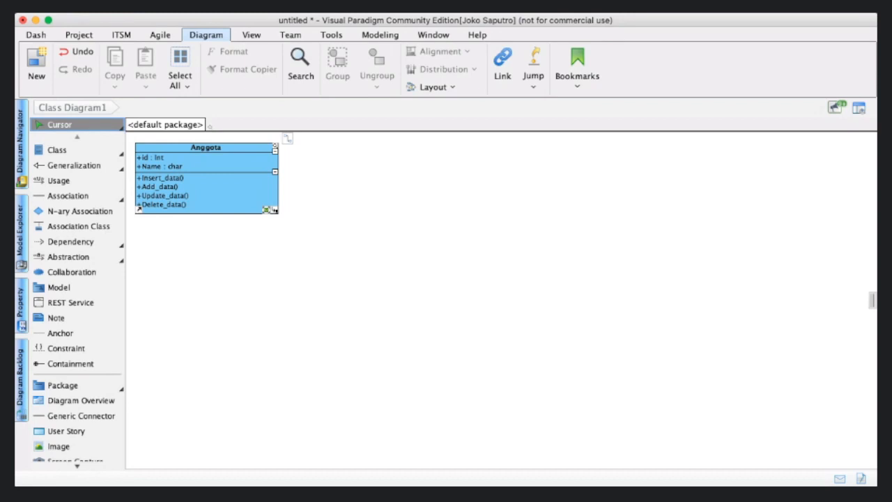
click(193, 203)
click(291, 142)
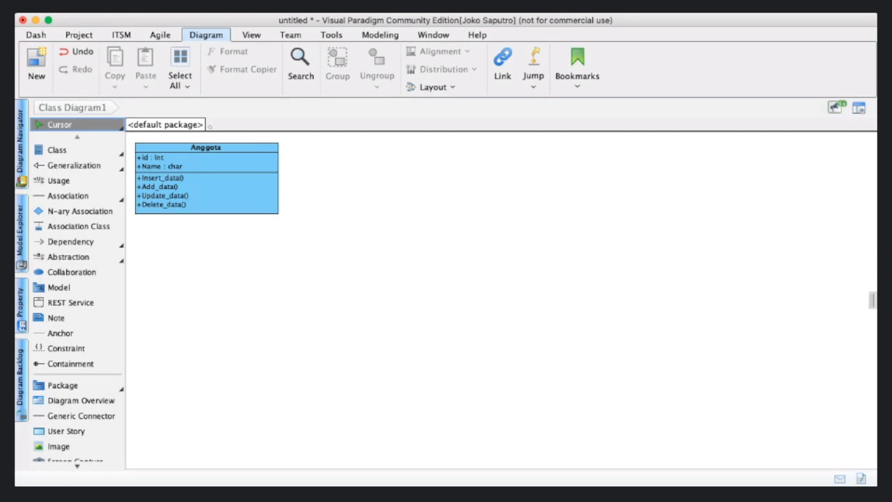
click(307, 299)
click(206, 262)
click(279, 277)
click(209, 259)
key(Delete)
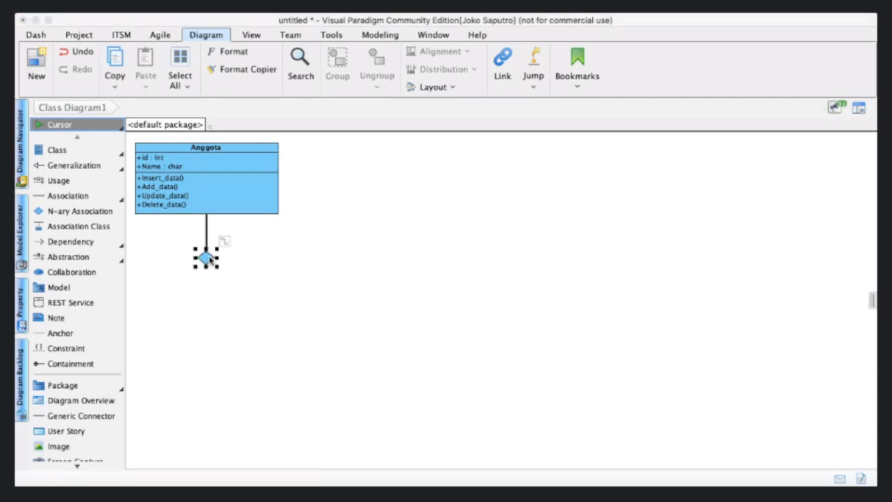
key(Return)
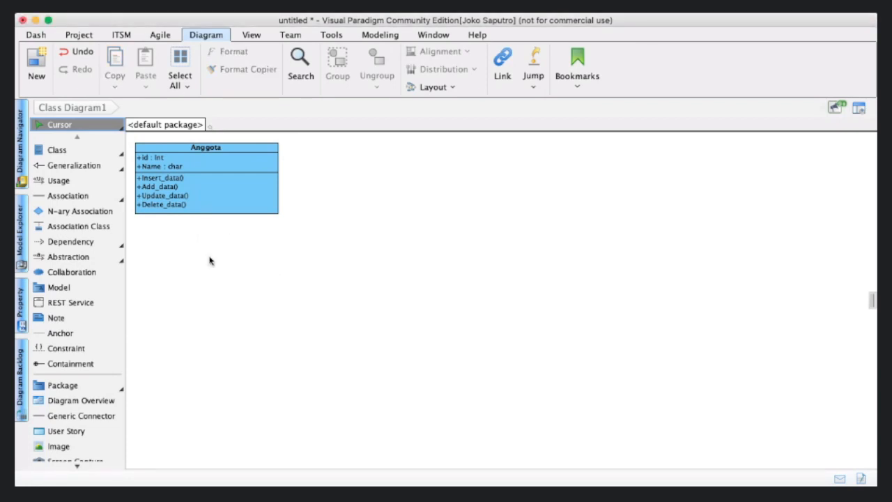
Place a new class below the Anggota class and name it Peminjam_Buku
click(76, 153)
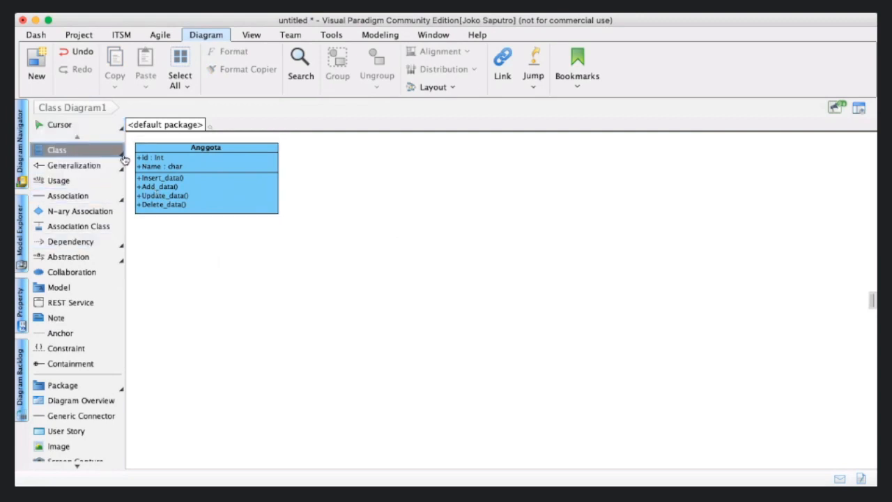
click(175, 249)
text(Pemin)
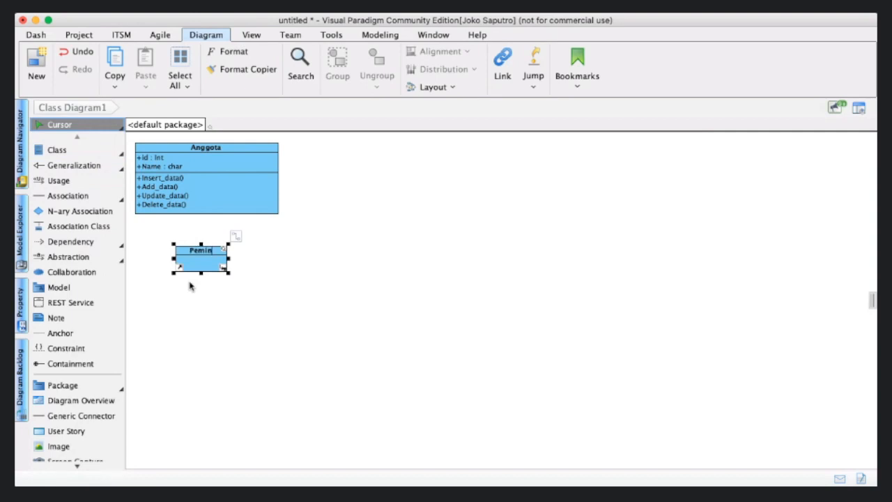
key(BackSpace)
key(BackSpace)
key(BackSpace)
key(BackSpace)
key(BackSpace)
text(Peminjam_Buku)
key(Return)
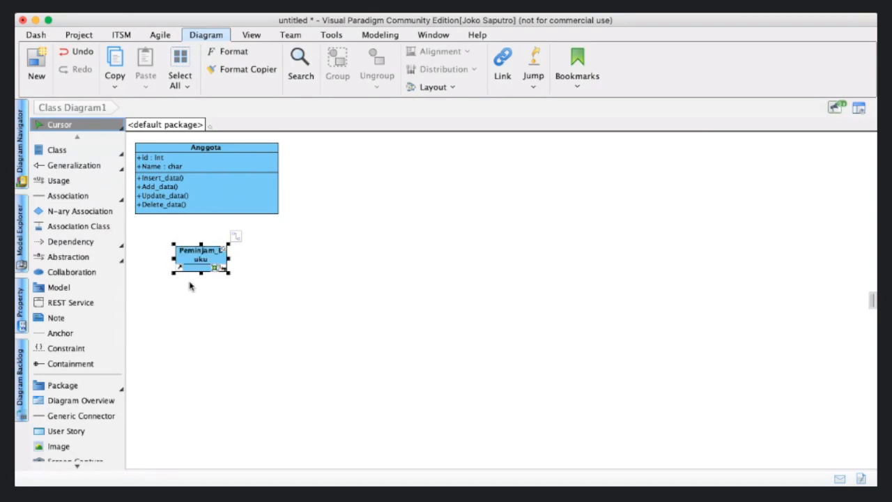
Move the Peminjam_Buku class to the right of Anggota, level with it, and enlarge it so its name fits on one line
click(238, 286)
drag(207, 254, 455, 165)
click(191, 260)
click(192, 260)
click(396, 180)
click(388, 170)
drag(394, 179, 368, 165)
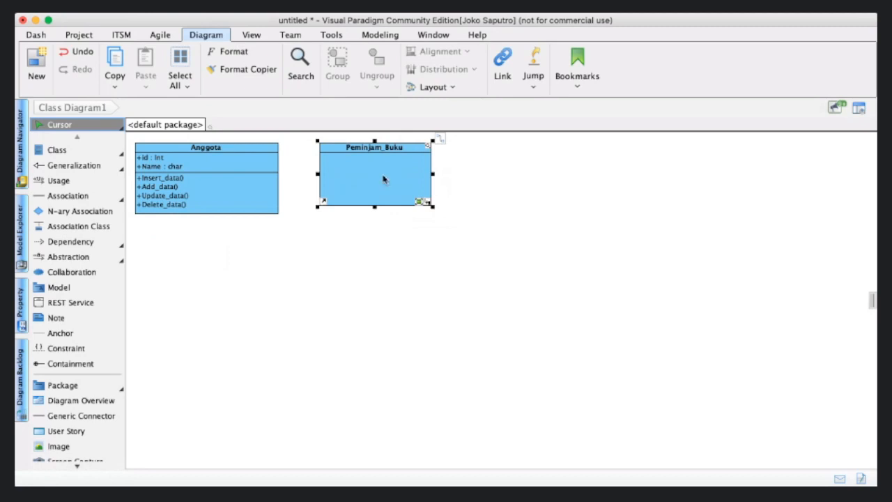
Add the attributes "id : int" and "tanggal_pinjam : date" to the Peminjam_Buku class
key(alt+shift+a)
text(id : int)
key(Return)
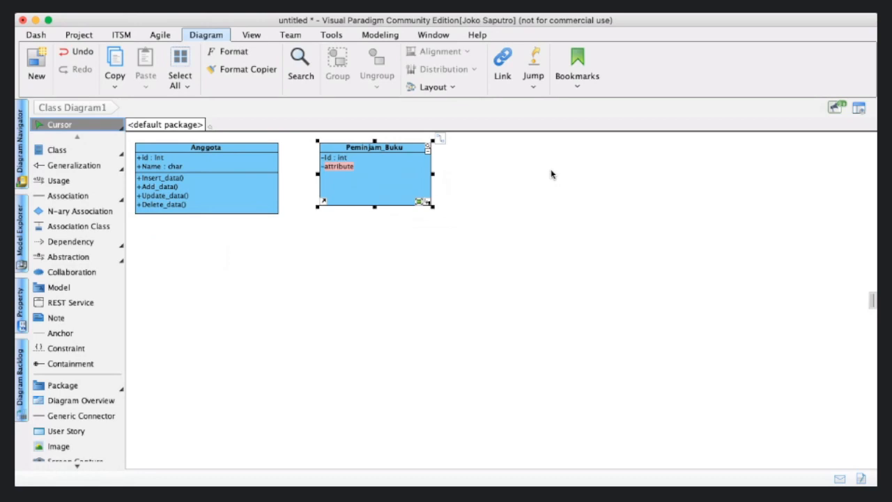
text(tanggal_pinjam :)
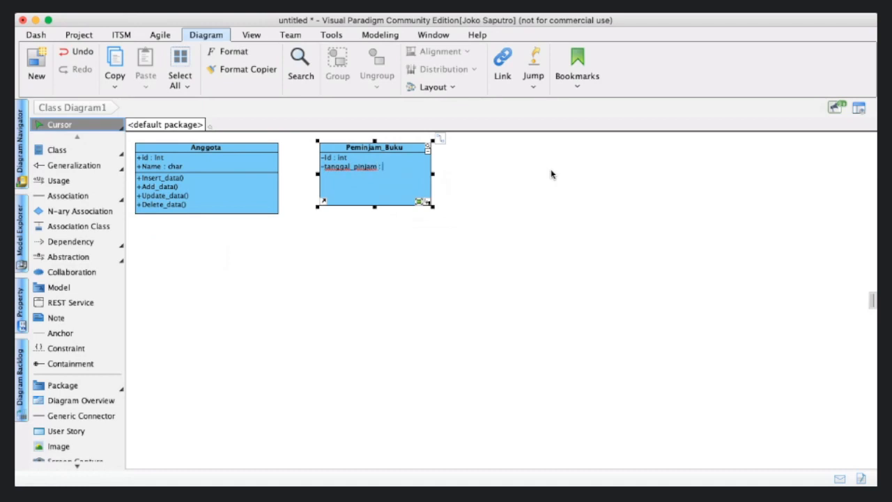
text( date)
key(Return)
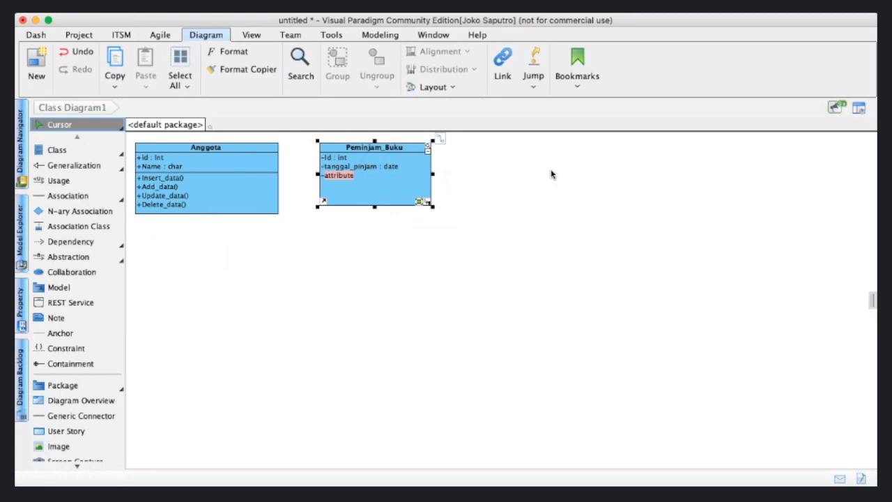
Add the attribute "id_buku : int" to the Peminjam_Buku class
text(id :)
text( buku)
key(BackSpace)
key(BackSpace)
key(BackSpace)
key(BackSpace)
key(BackSpace)
key(BackSpace)
text(_buku : int)
click(613, 356)
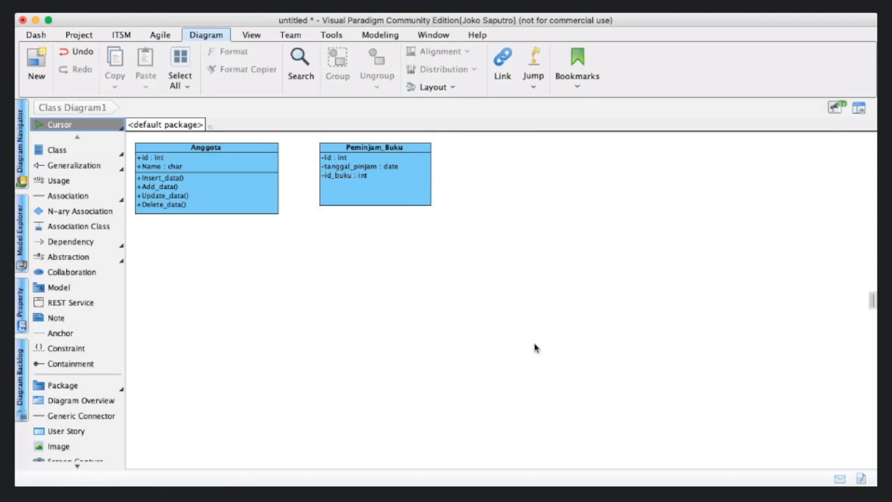
key(super+Tab)
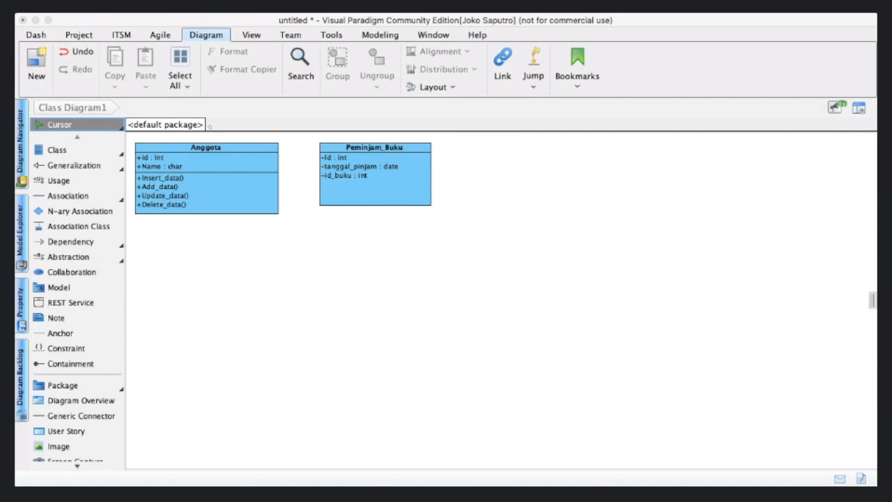
click(265, 167)
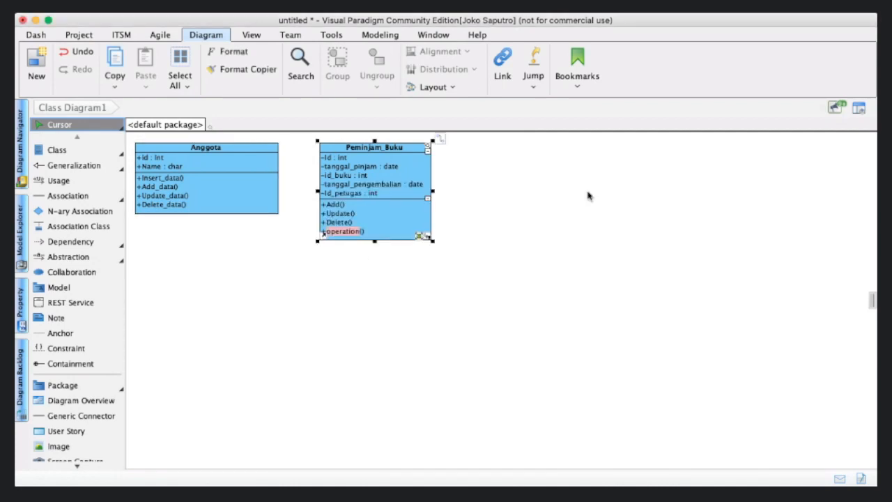
Add the operation pilih_buku() to the Peminjam_Buku class and set the visibility of all its attributes to public
text(pilih_buku)
click(618, 240)
click(414, 182)
click(393, 169)
click(412, 147)
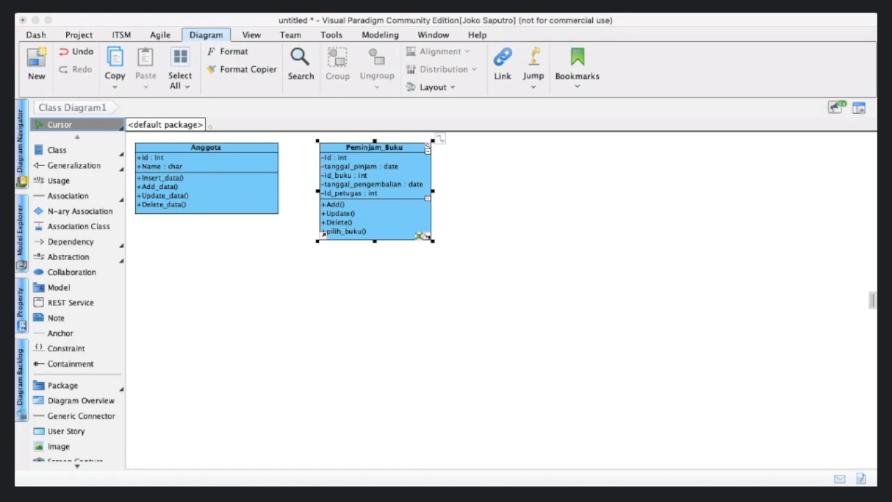
click(415, 403)
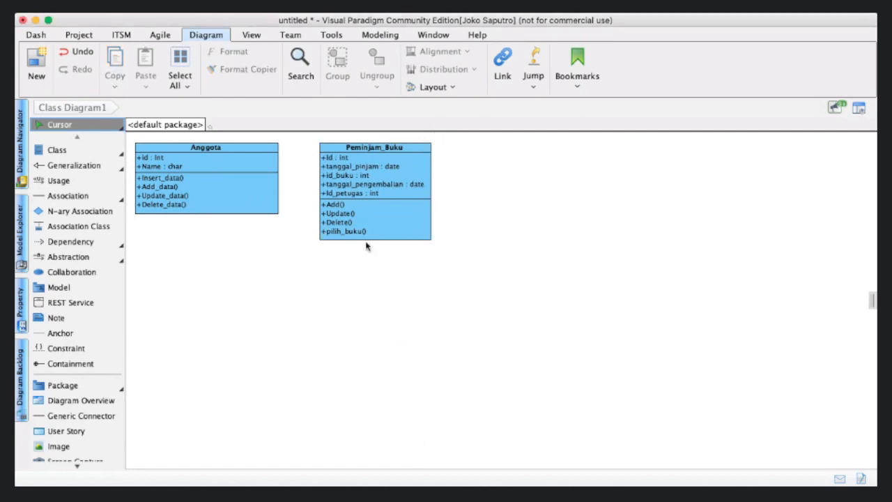
Connect the Anggota class to the Peminjam_Buku class with an association
click(79, 196)
drag(277, 181, 332, 178)
Place a new class below the Anggota class and name it Petugas_Perpustakaan
click(56, 150)
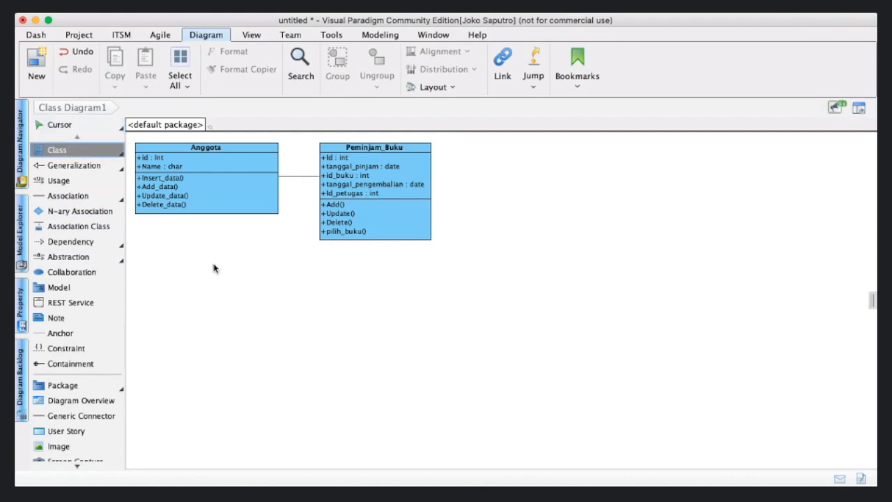
click(186, 276)
text(Petugas_P)
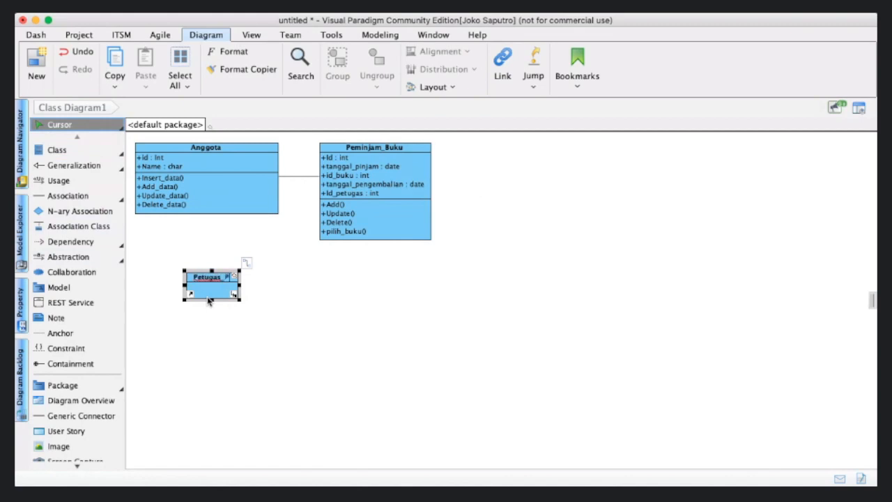
text(erpustakaan)
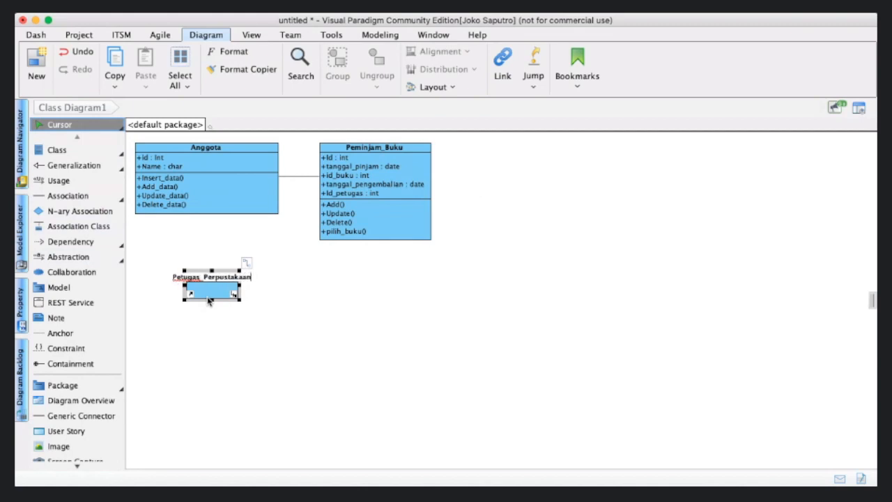
key(Return)
click(249, 414)
Move the Petugas_Perpustakaan class directly under Anggota and enlarge it to match Anggota's width, leaving room for attributes and operations
drag(220, 294, 175, 277)
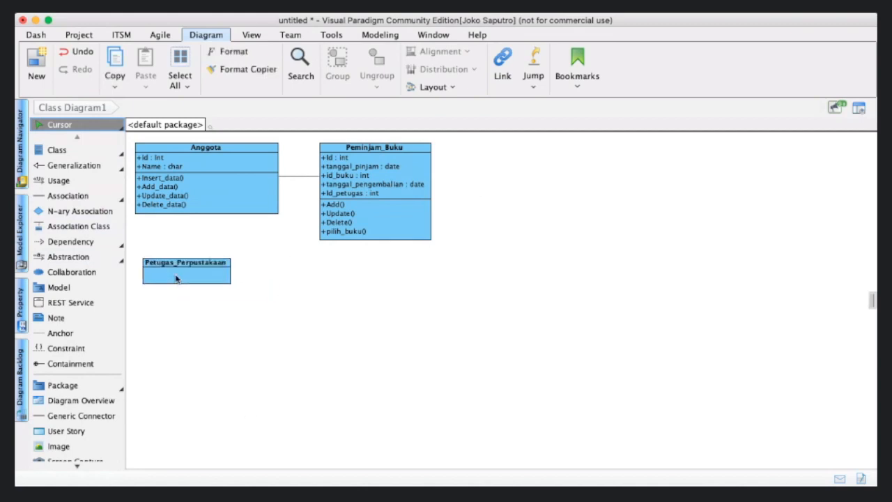
drag(229, 286, 281, 349)
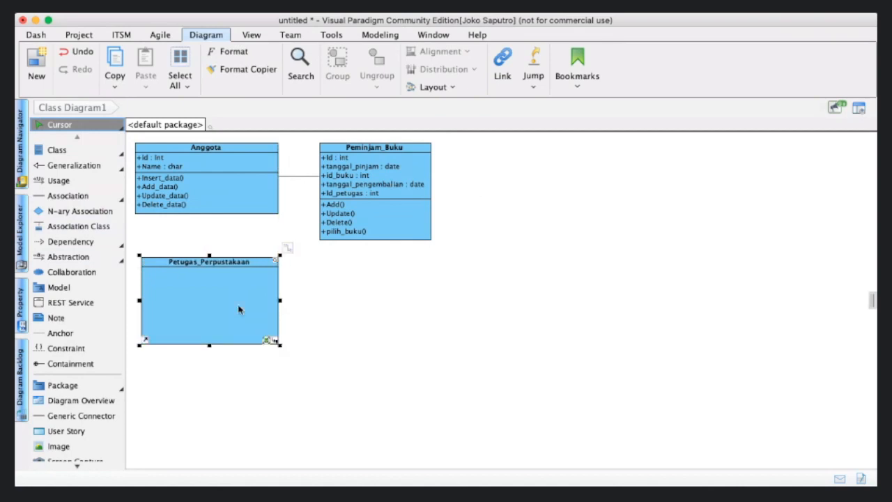
drag(239, 309, 231, 305)
drag(274, 344, 279, 347)
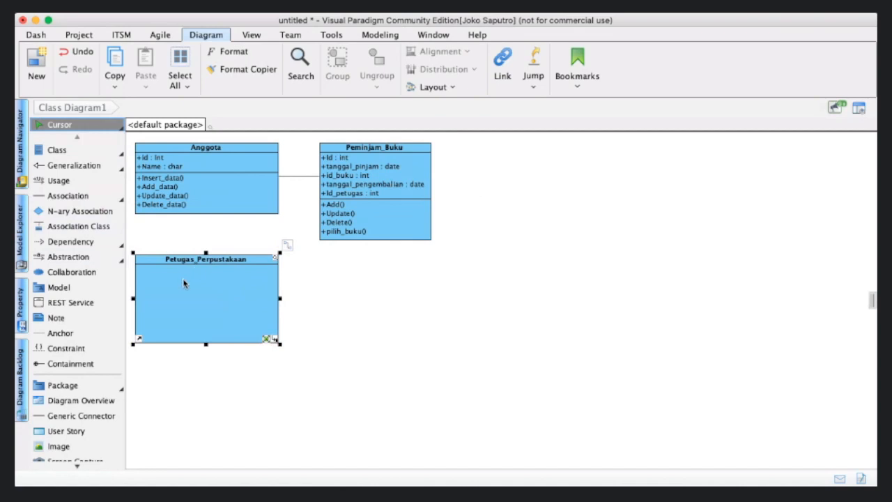
Add the attribute "id_petugas : int" to the Petugas_Perpustakaan class
key(alt+shift+a)
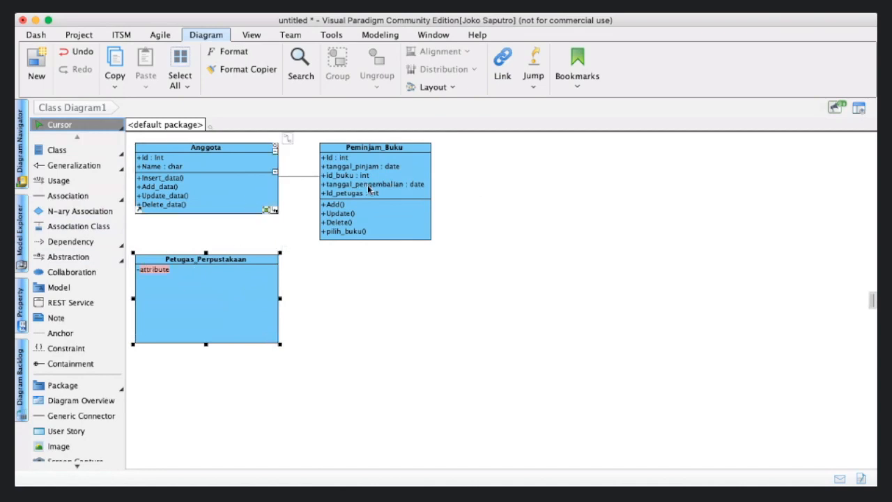
text(id_petugas : int)
key(Return)
text(Name)
key(BackSpace)
key(BackSpace)
key(BackSpace)
text(ame : char)
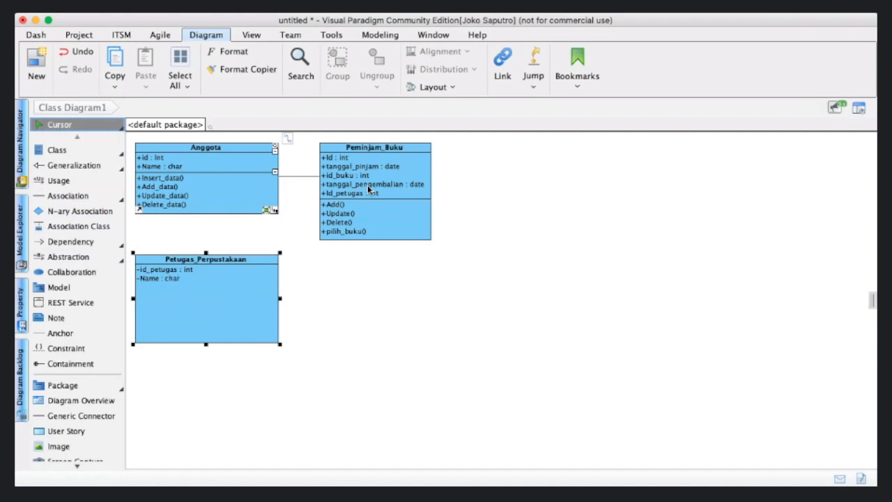
key(Escape)
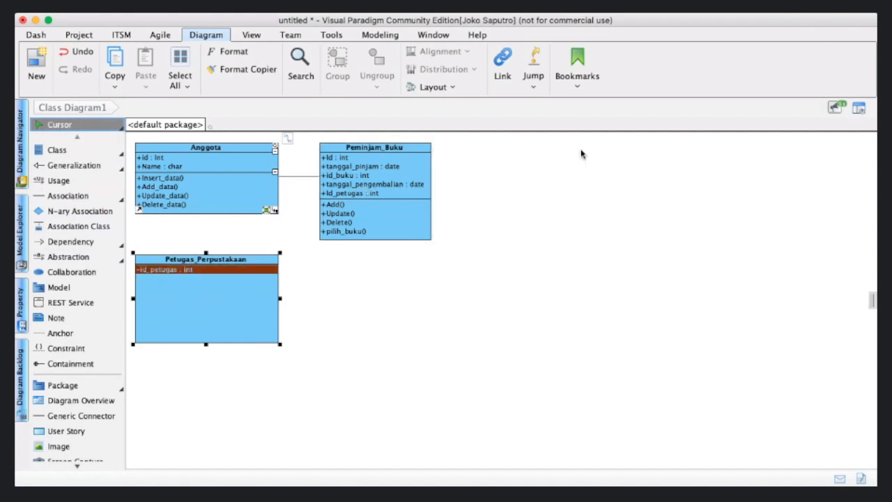
double_click(225, 272)
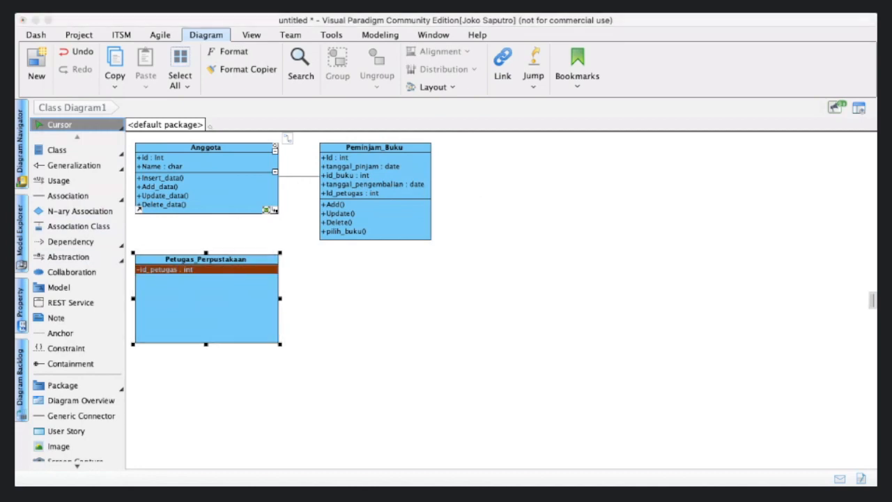
click(244, 280)
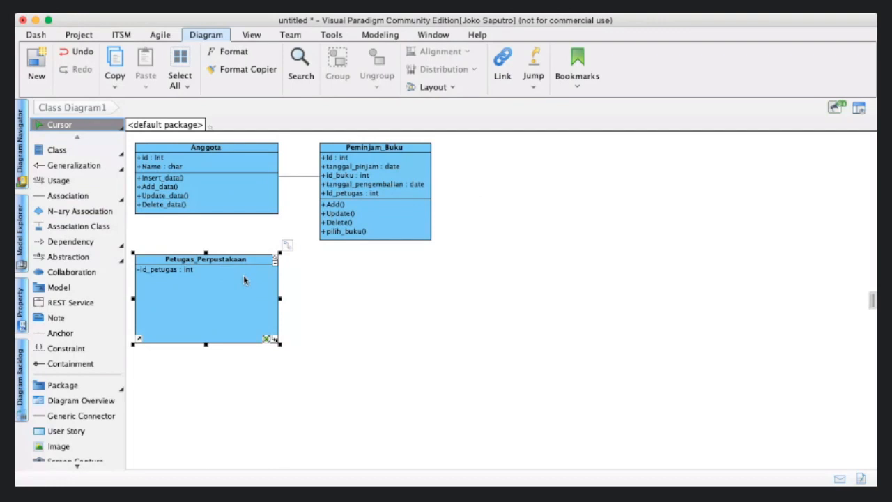
Add the attribute "Nama : char" below id_petugas in the Petugas_Perpustakaan class
key(alt+shift+a)
text(Nama : char)
key(Return)
click(445, 176)
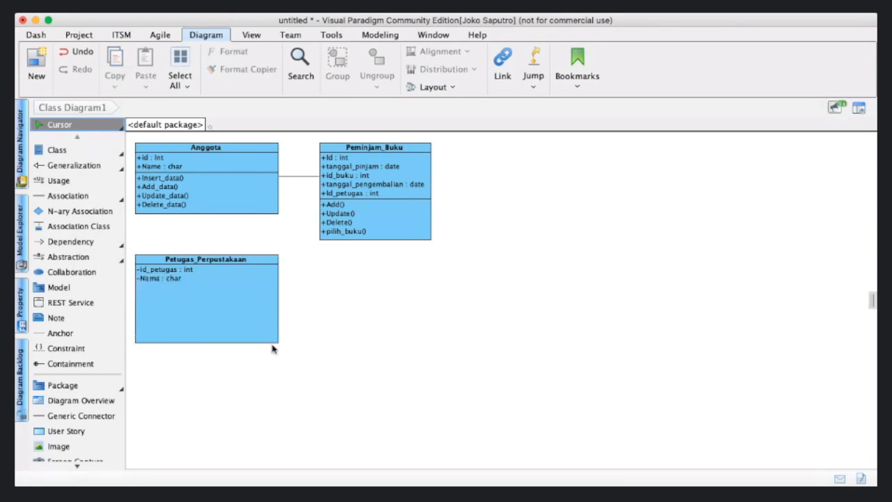
Add the operations insert_data() and update_data() to the Petugas_Perpustakaan class
click(234, 313)
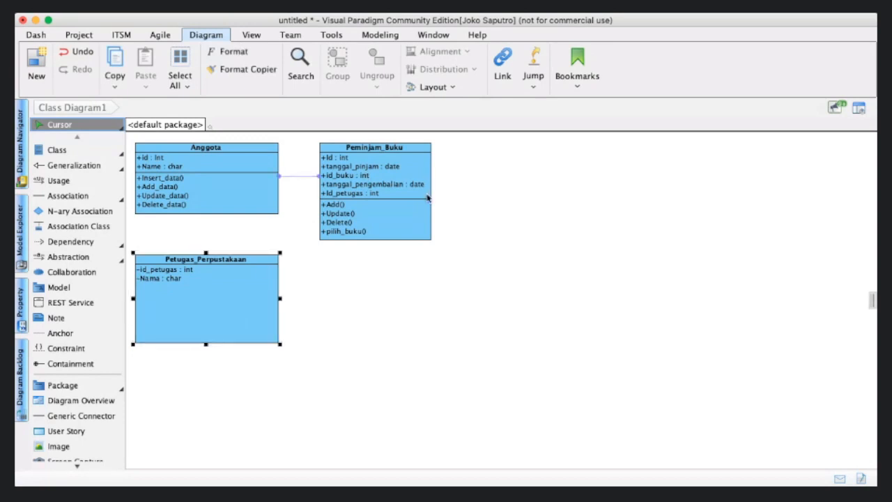
key(alt+shift+o)
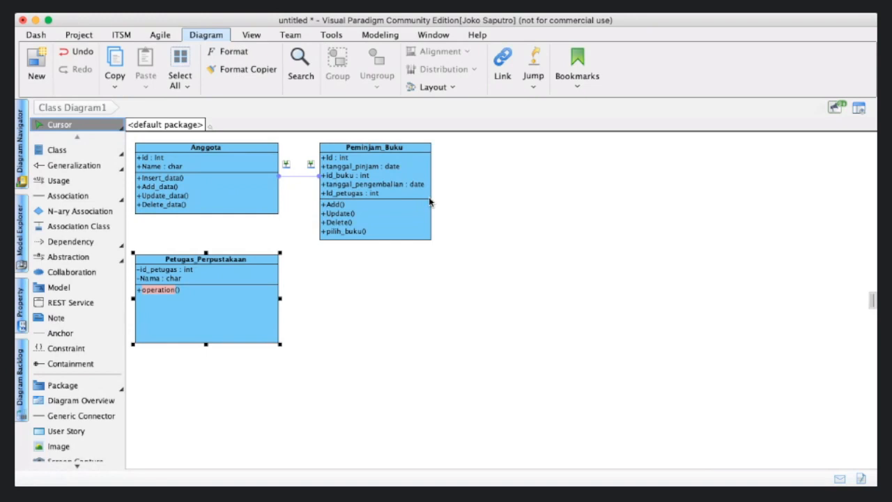
text(inset)
key(BackSpace)
key(BackSpace)
key(BackSpace)
key(BackSpace)
key(BackSpace)
text(insert_data)
key(Return)
text(update)
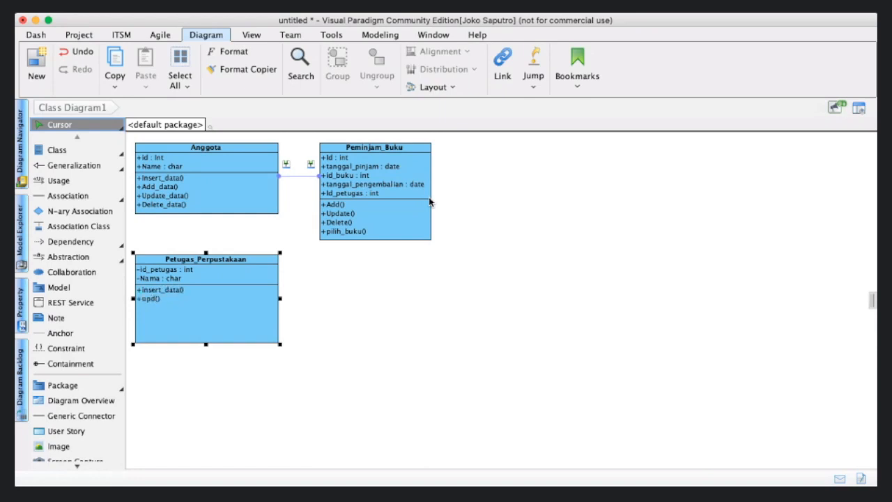
text(_data)
click(554, 327)
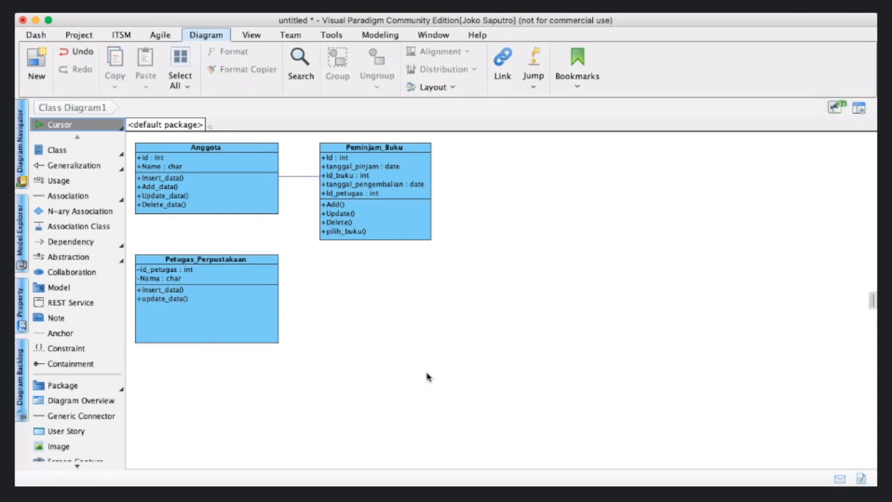
Move the Peminjam_Buku class slightly right, away from Anggota, and the Petugas_Perpustakaan class slightly down
click(453, 483)
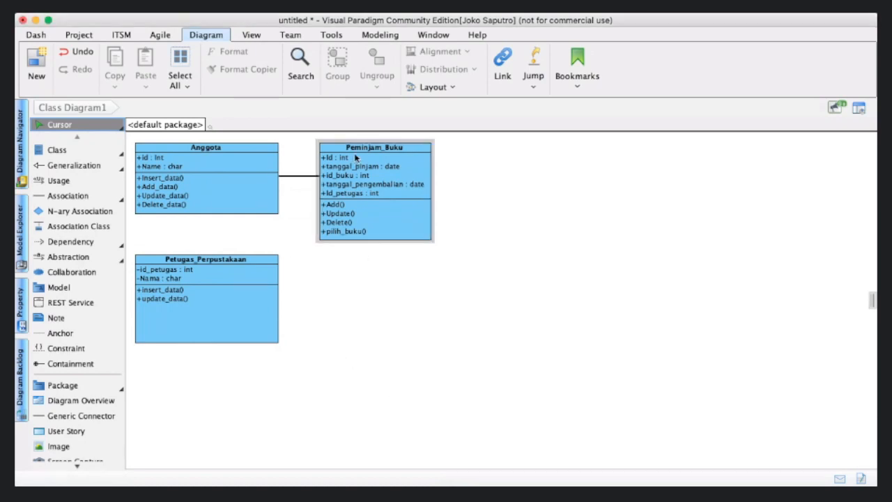
drag(357, 159, 375, 157)
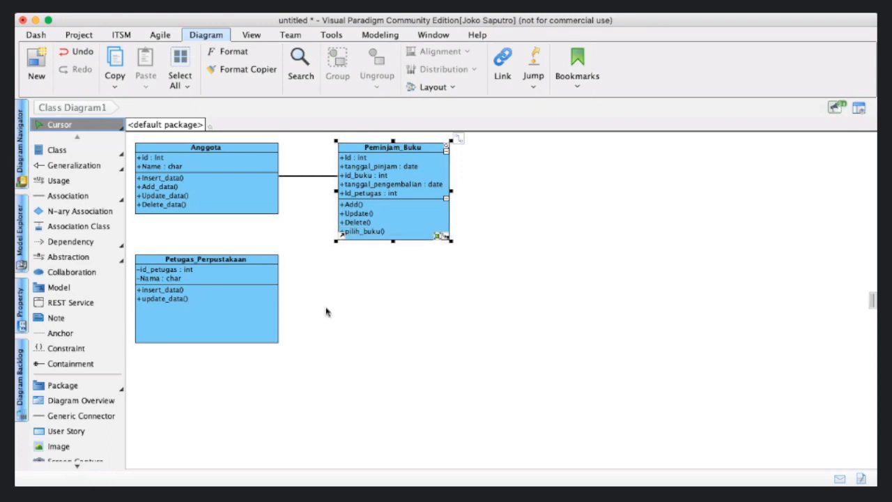
drag(232, 259, 231, 254)
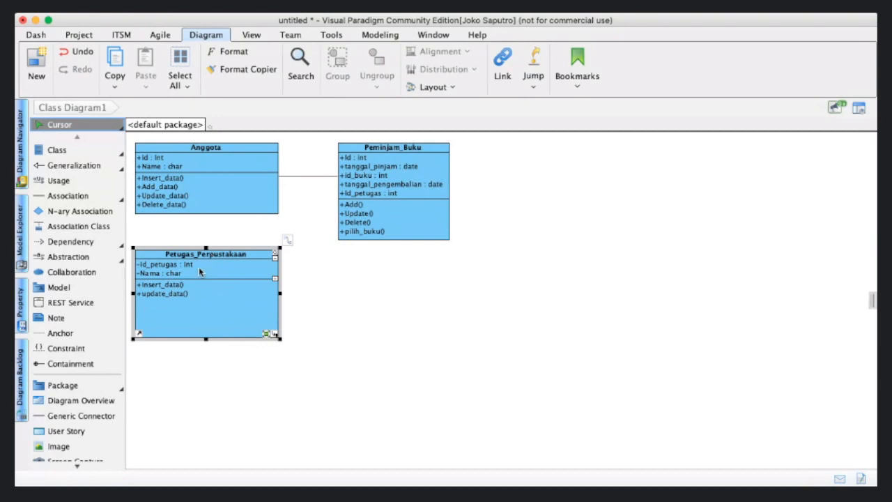
click(188, 286)
click(188, 295)
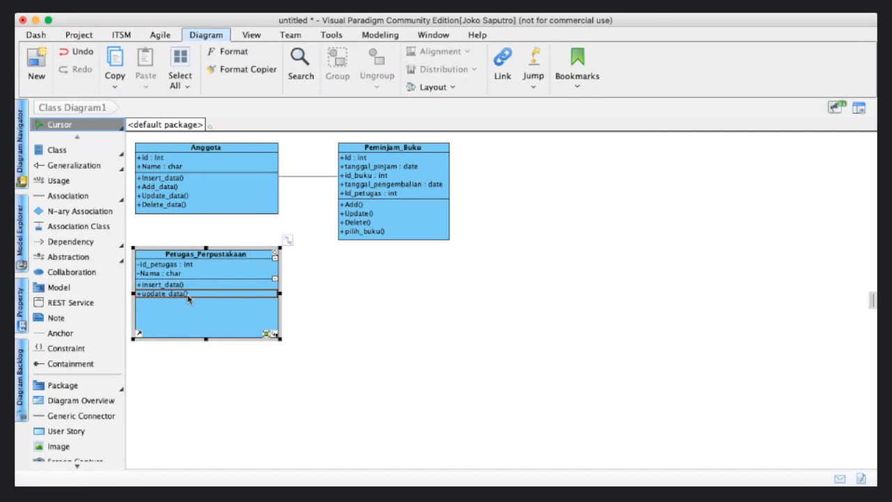
click(399, 339)
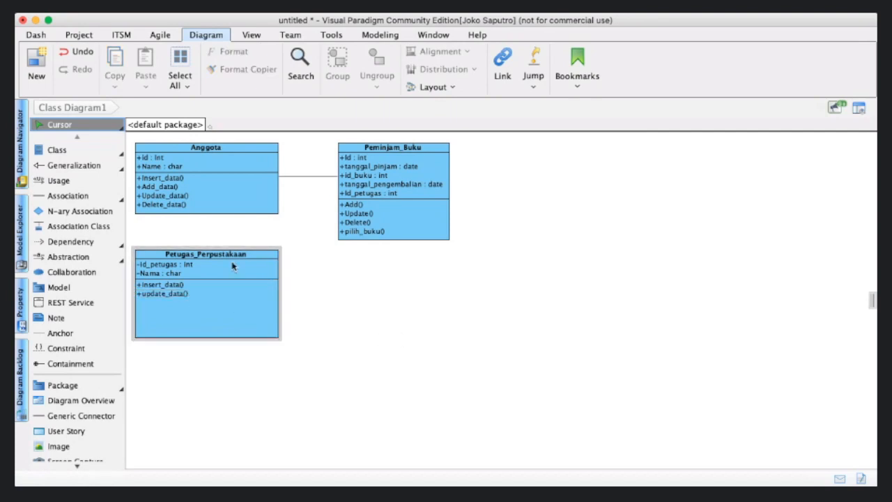
drag(234, 266, 233, 275)
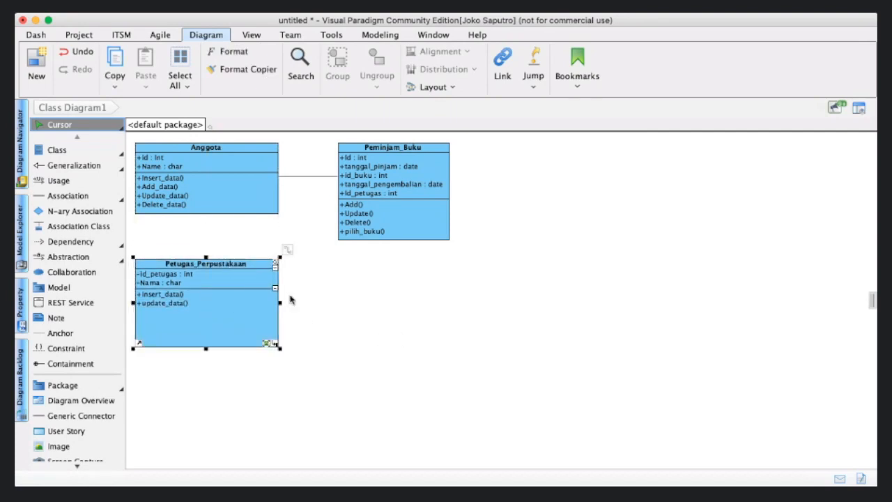
Connect Petugas_Perpustakaan to Peminjam_Buku with an association and move Peminjam_Buku down, midway between the heights of the two other classes
click(67, 195)
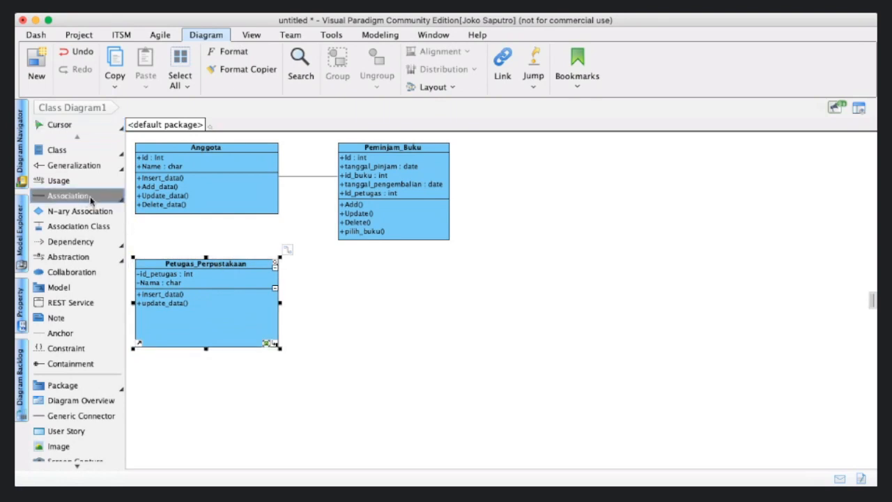
drag(273, 281, 373, 203)
click(369, 329)
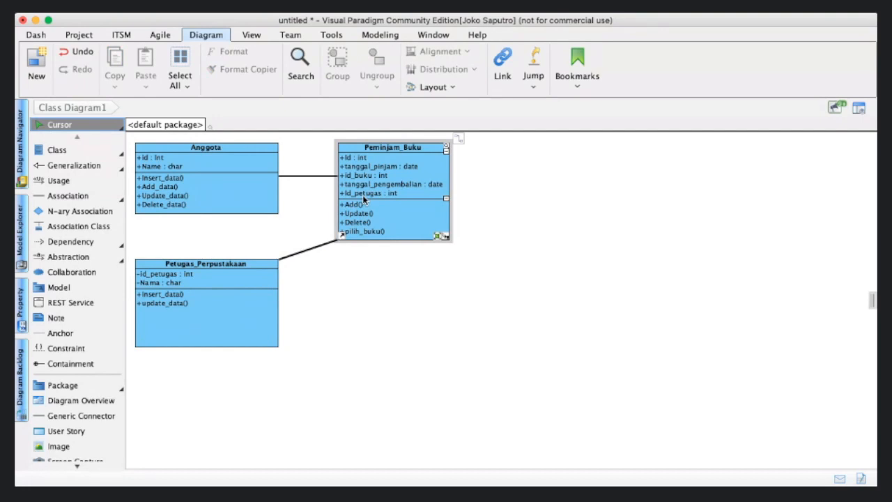
drag(390, 211, 393, 255)
click(567, 262)
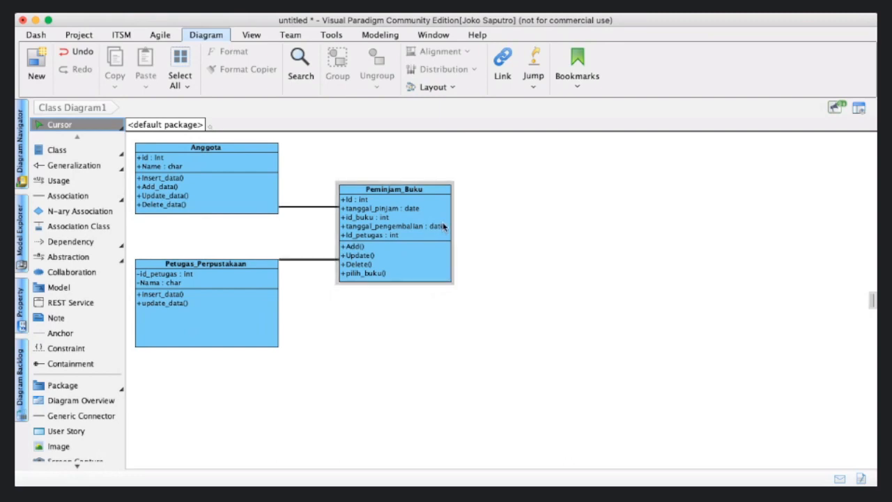
Place a new class to the right of the Peminjam_Buku class and name it Buku
click(59, 150)
click(518, 186)
text(Buku)
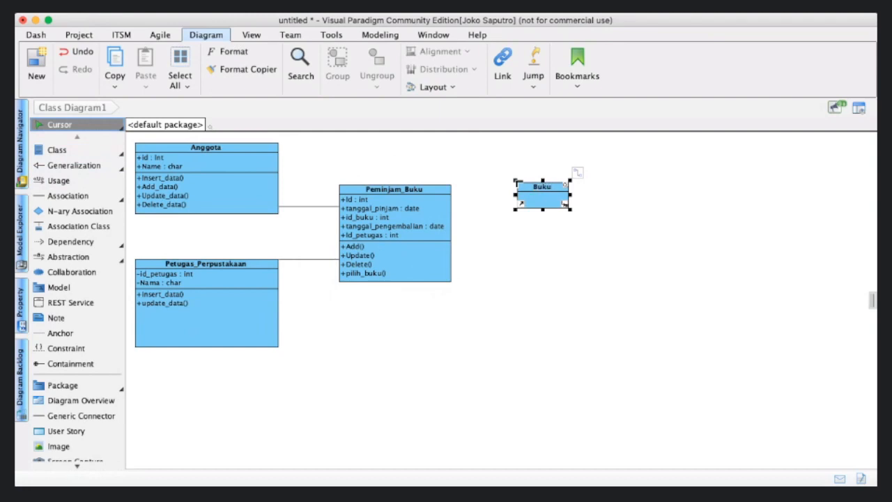
double_click(558, 207)
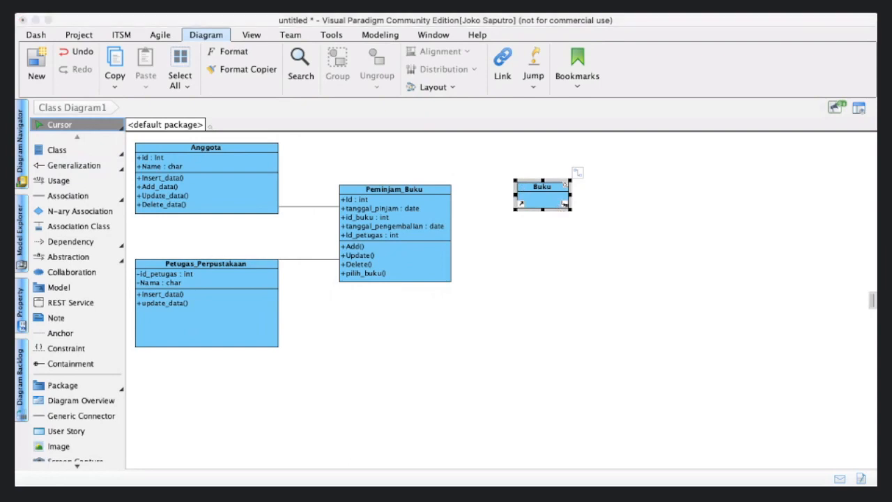
click(529, 159)
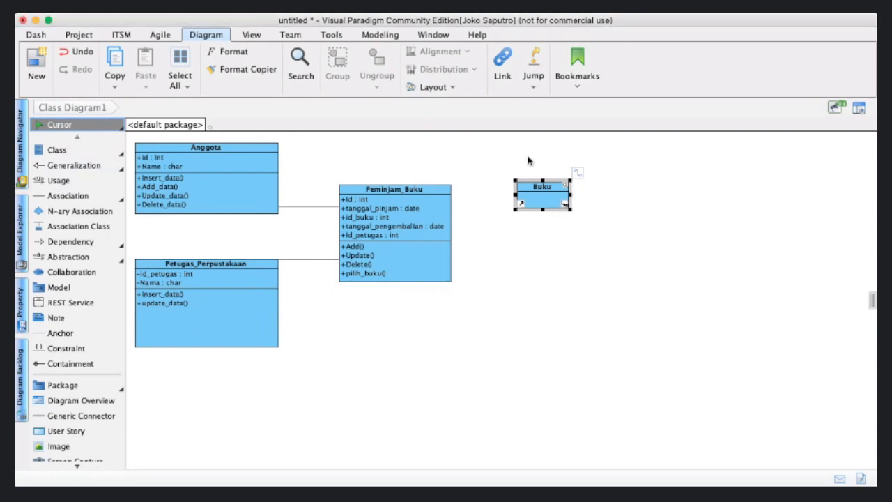
double_click(550, 201)
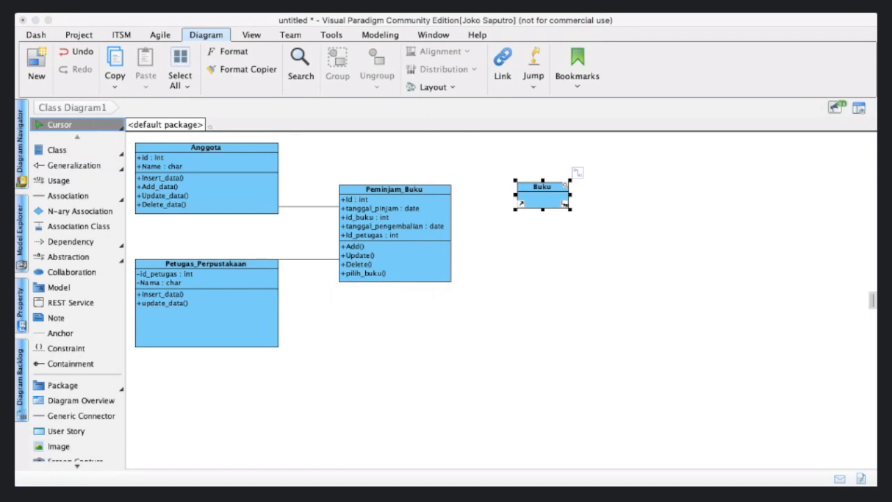
Set the visibility of the id_petugas and Nama attributes in the Petugas_Perpustakaan class to public
click(314, 354)
click(212, 300)
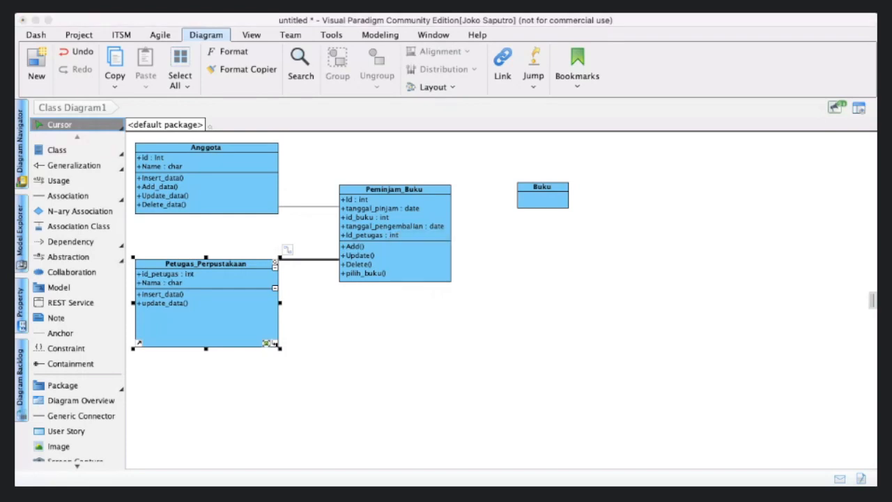
Give the Buku class public attributes id_buku : int, judul_buku : char, Pengarang : char and Penerbit : char, plus operations Add_data() and Update_data()
click(420, 434)
click(534, 199)
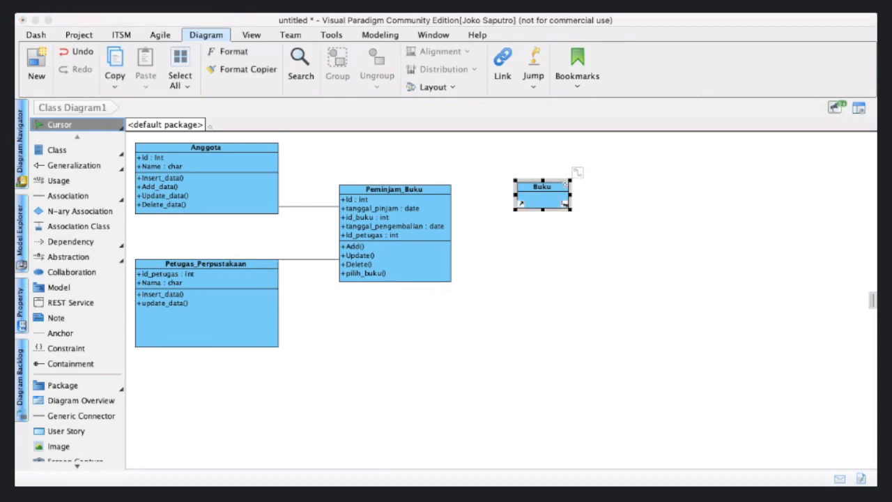
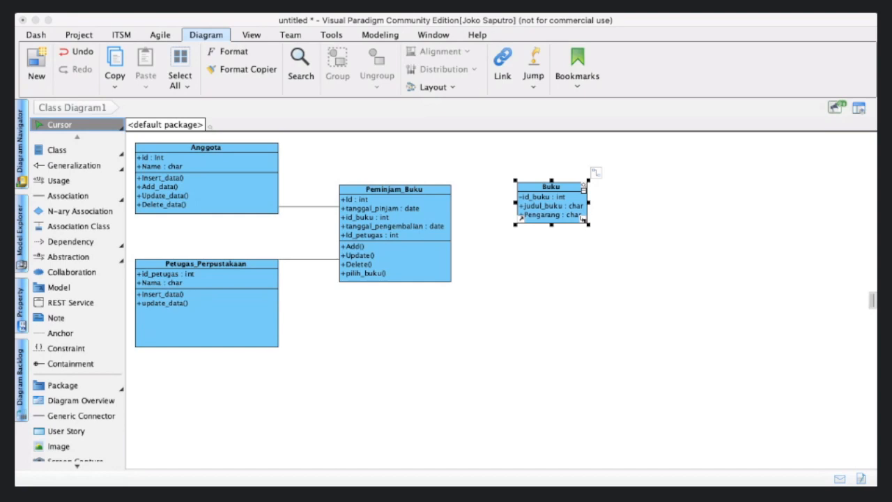
key(Return)
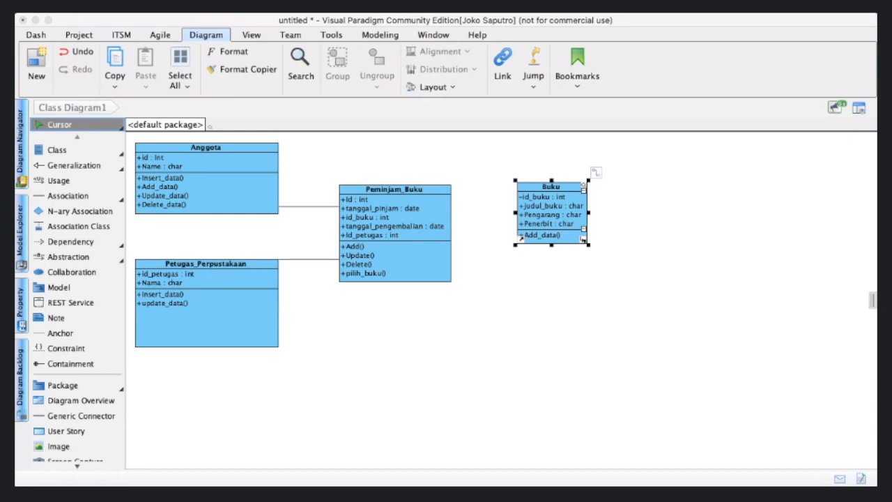
key(Return)
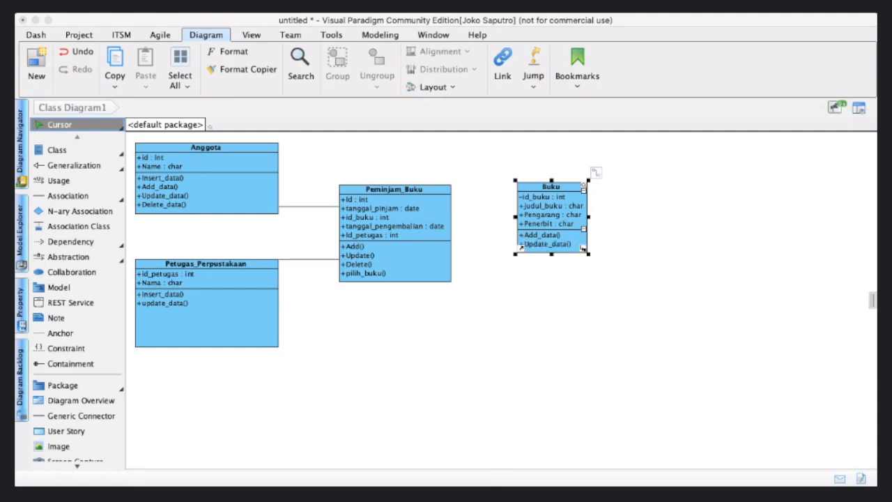
click(421, 422)
click(421, 423)
Connect Peminjam_Buku to Buku with an association and position Buku just beside Peminjam_Buku, roughly level with its middle
drag(565, 245, 558, 256)
click(515, 265)
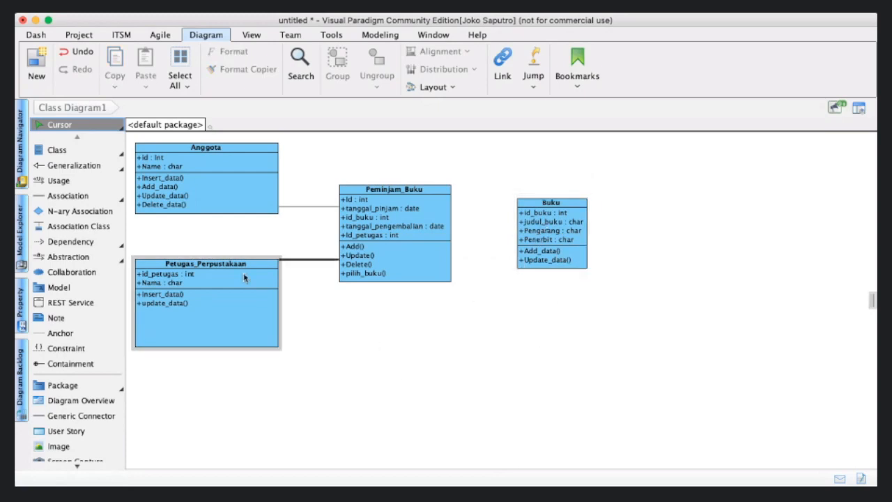
click(98, 197)
drag(446, 238, 533, 244)
click(160, 410)
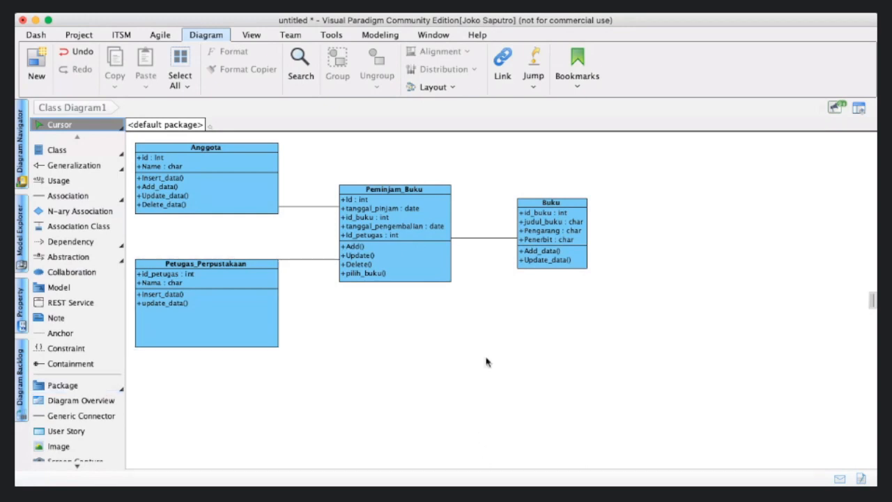
click(538, 241)
drag(538, 240, 525, 232)
click(590, 329)
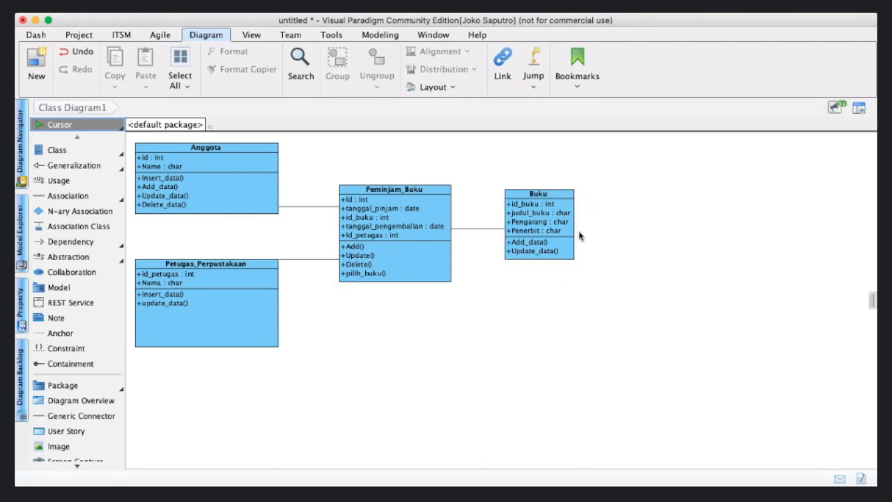
Place a new class to the upper right of the Buku class and name it Buku_Asing
click(77, 160)
click(645, 164)
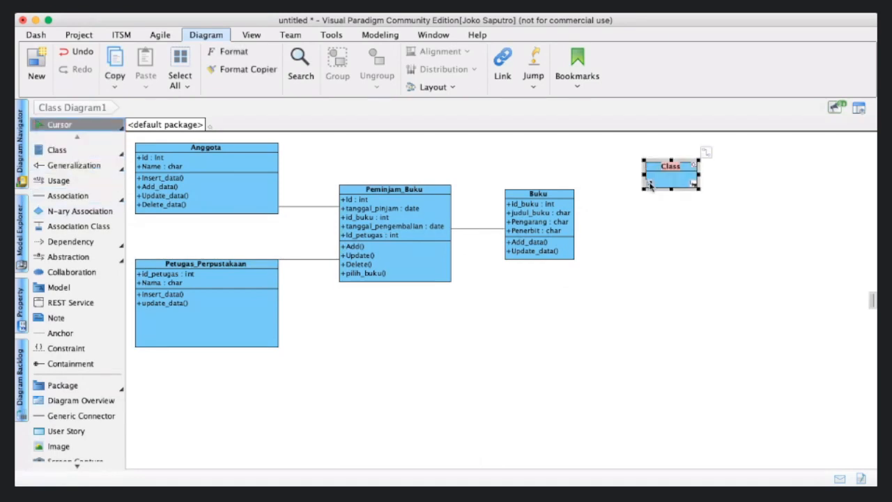
text(Buku_ASing)
key(BackSpace)
key(BackSpace)
key(BackSpace)
key(BackSpace)
text(sing)
key(Return)
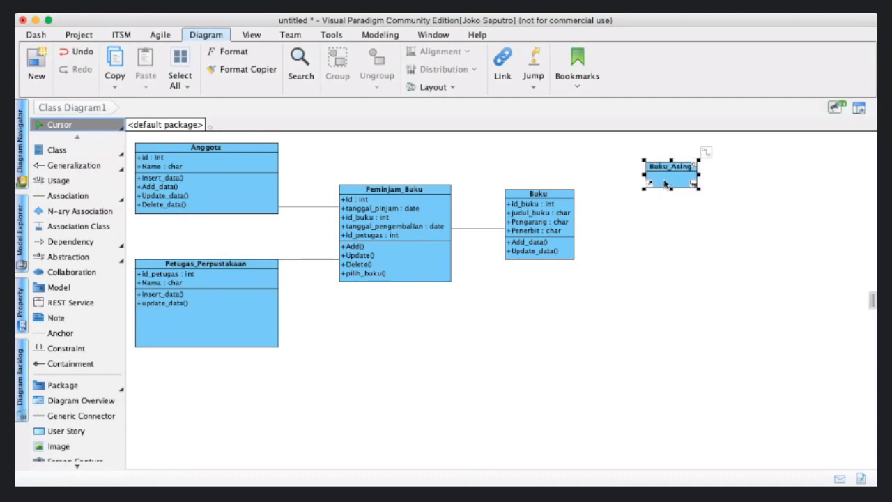
Give Buku_Asing public attributes Id_buku : int, Judul_buku : char, Pengarang : char and Penerbit : char, plus operations insert_data() and Update_data()
double_click(665, 184)
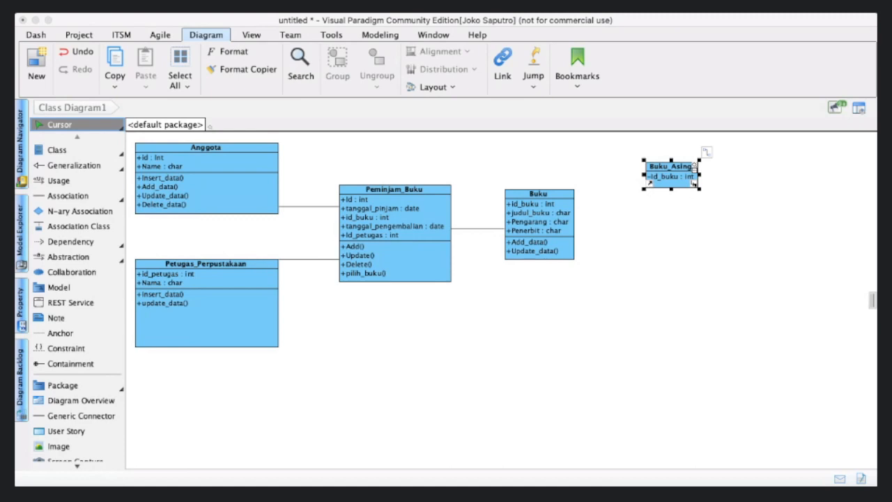
key(Return)
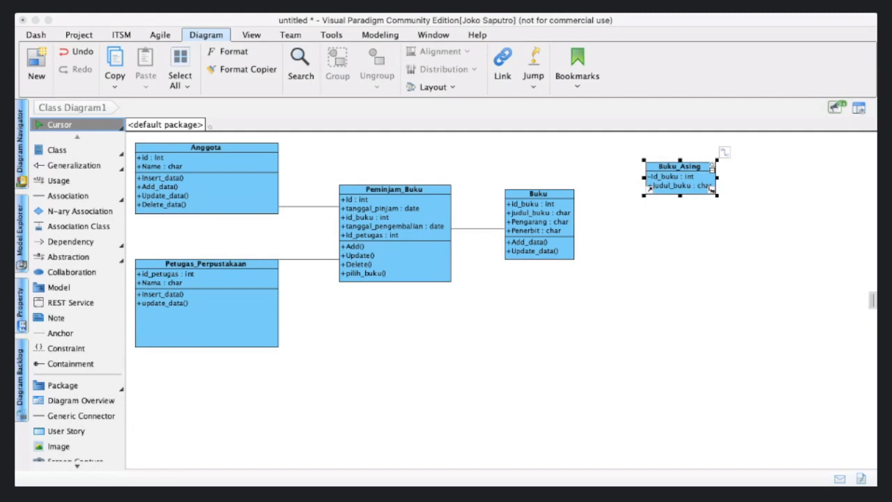
key(Return)
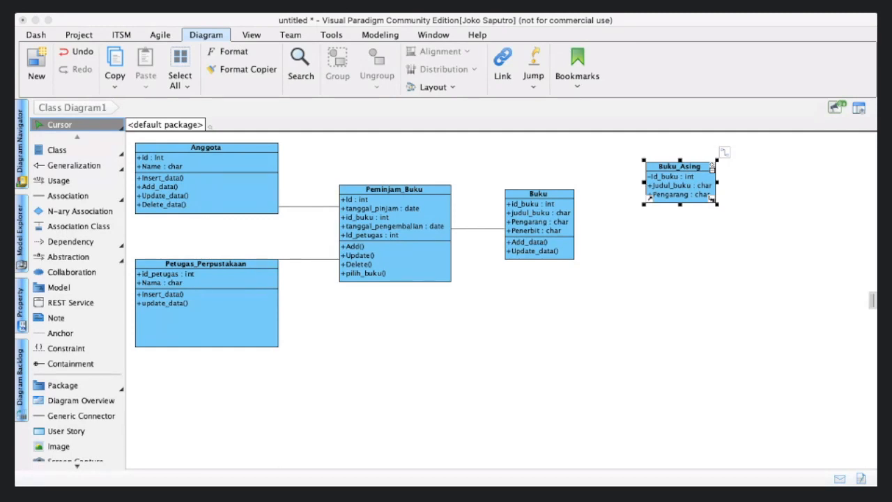
key(Return)
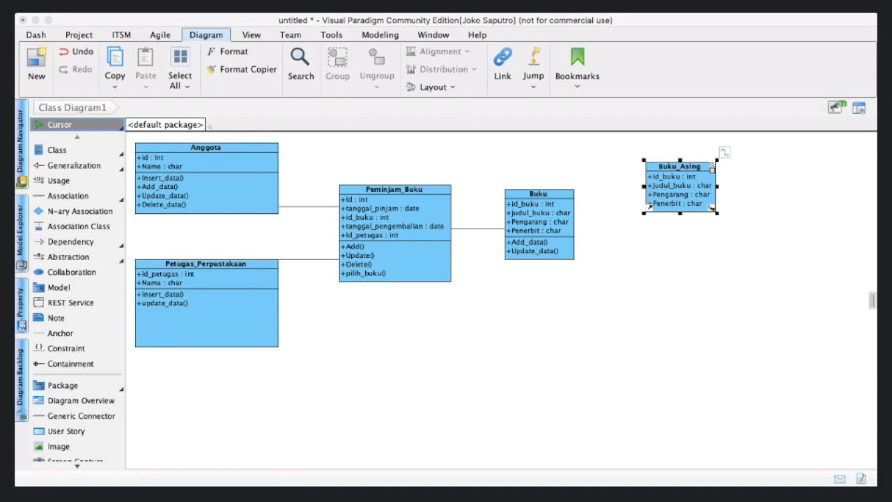
key(Return)
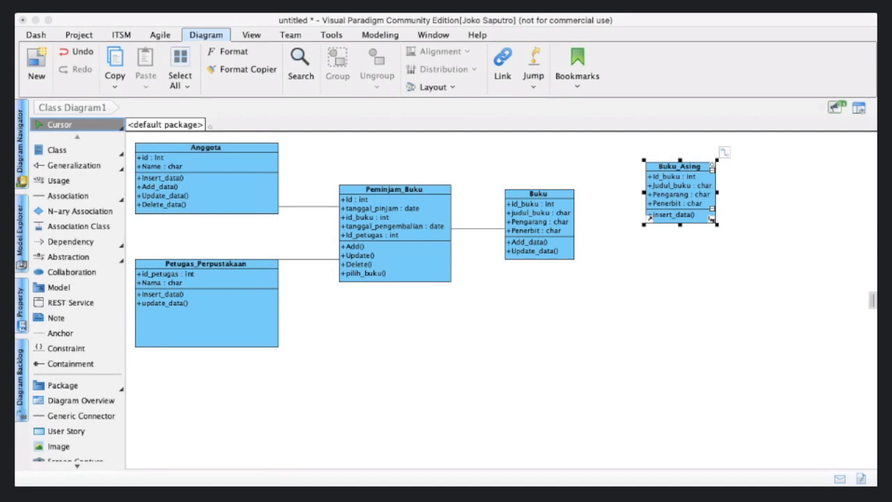
key(Return)
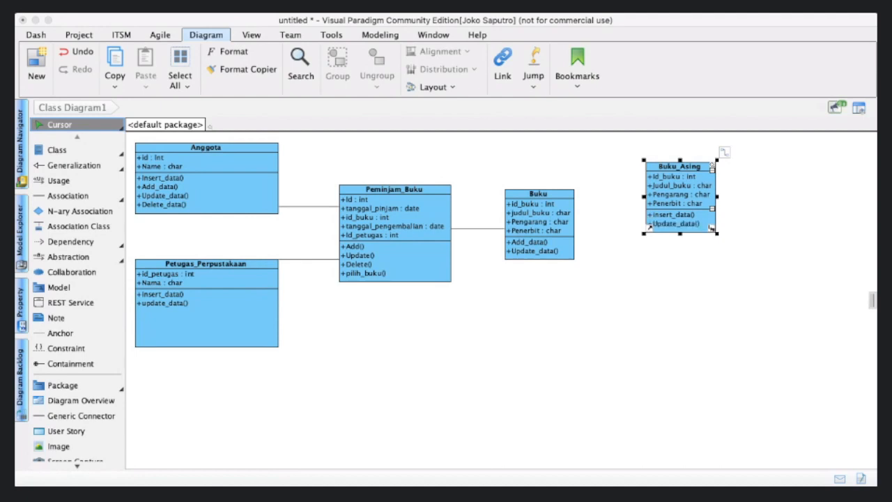
click(601, 311)
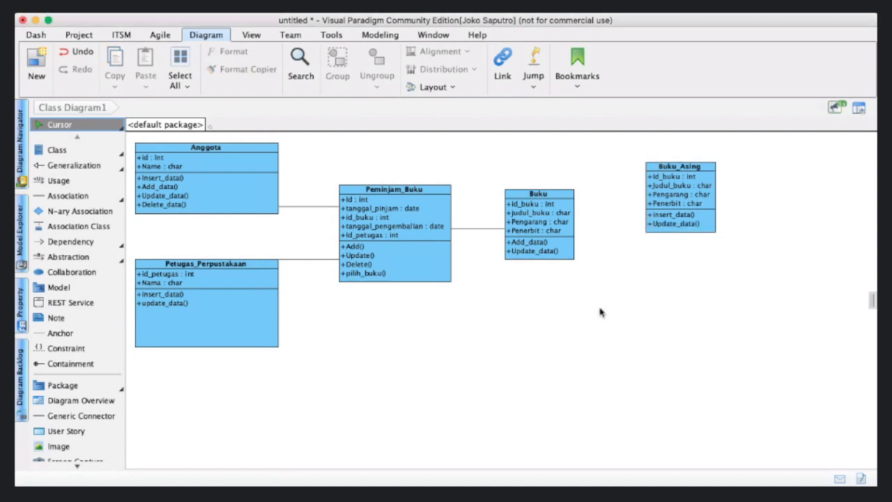
Place a new class named Buku_Lokal below Buku_Asing, aligned with it and widened to the same width
click(66, 151)
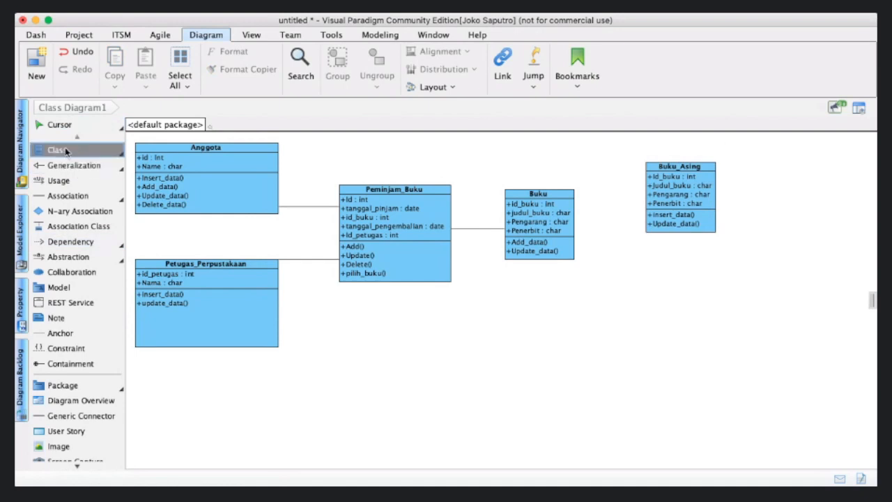
click(669, 306)
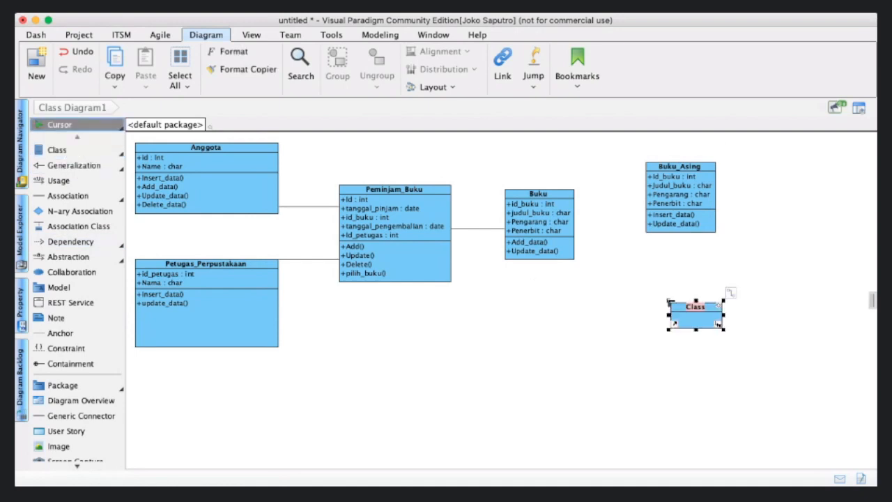
text(Buku_LO)
key(BackSpace)
text(okal)
drag(711, 319, 686, 303)
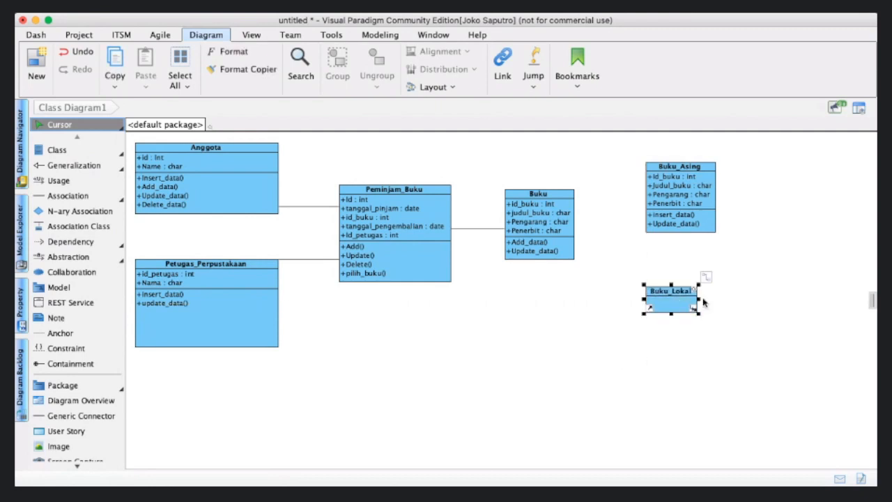
drag(700, 301, 717, 301)
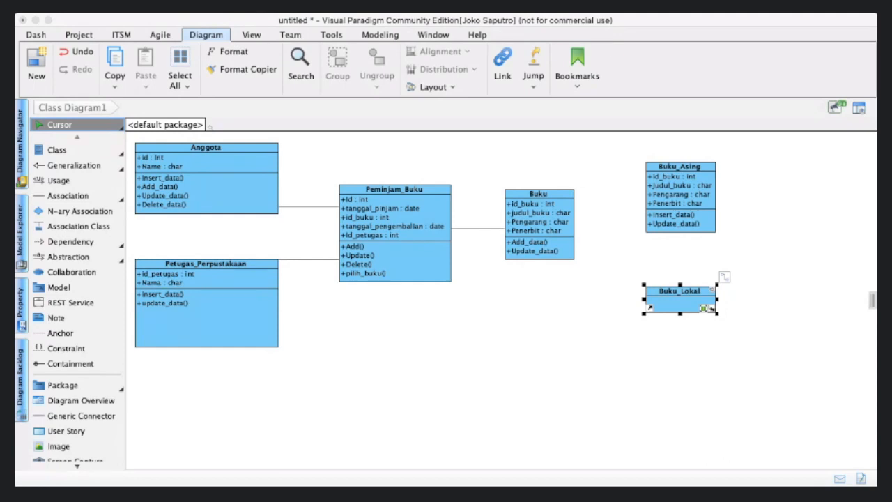
Give Buku_Lokal the attributes Id_buku : int, Judul_buku : char, Pengarang : char and Penerbit : char, plus operations insert_data() and update_data()
key(ctrl+v)
key(Return)
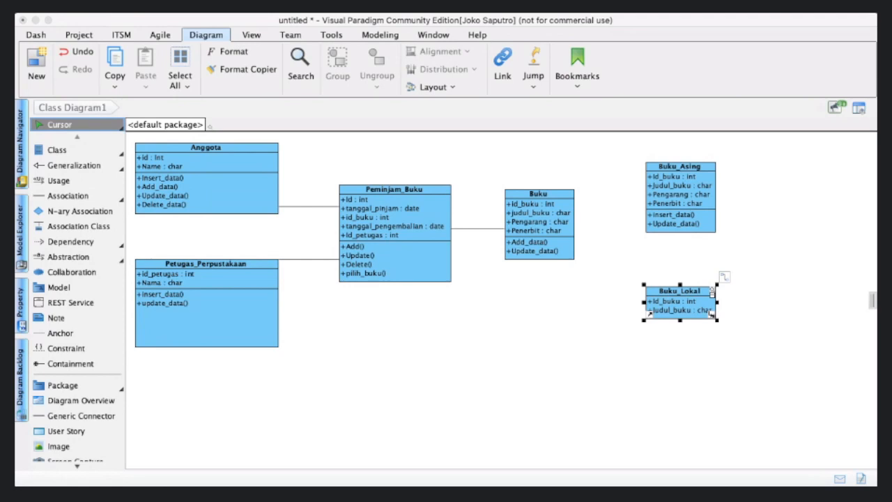
drag(712, 313, 711, 322)
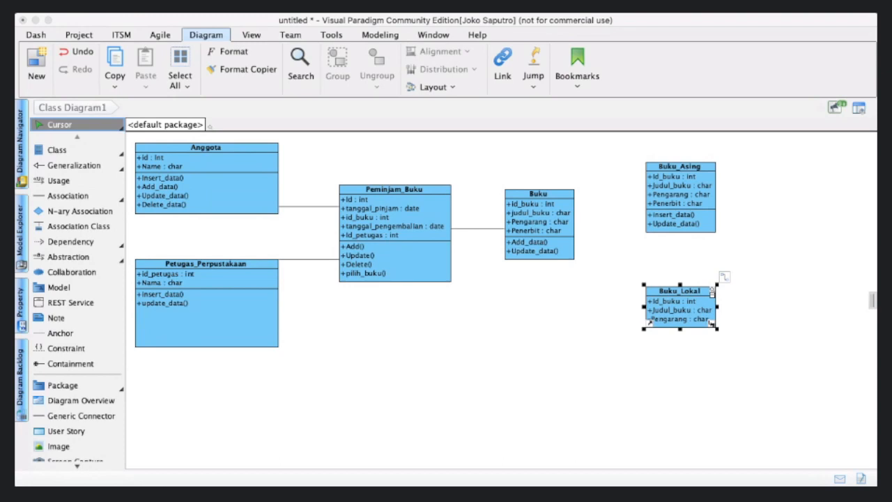
drag(711, 323, 711, 332)
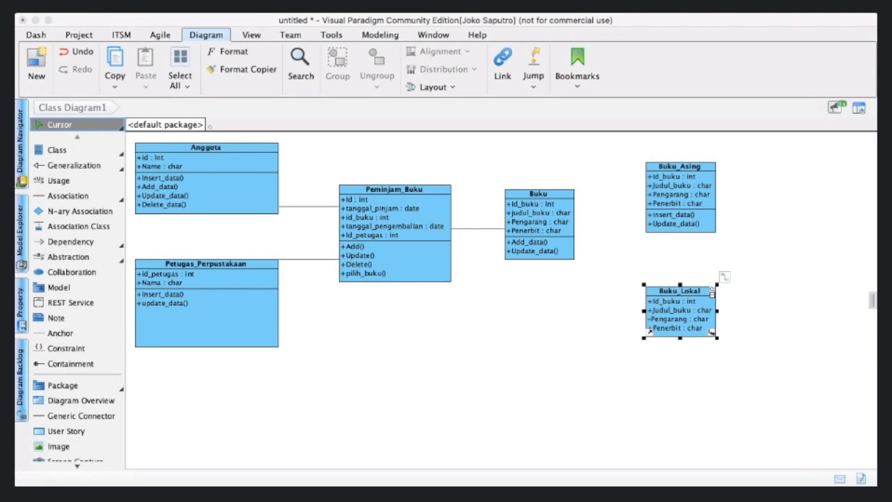
key(Return)
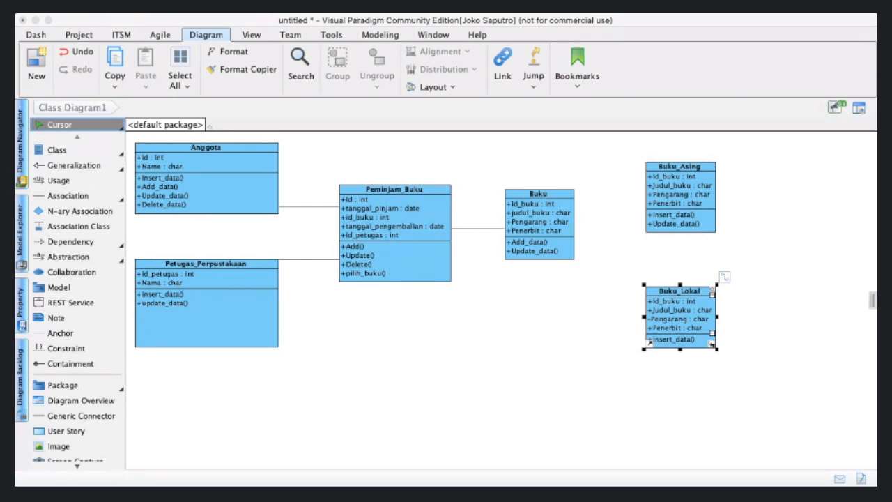
key(Return)
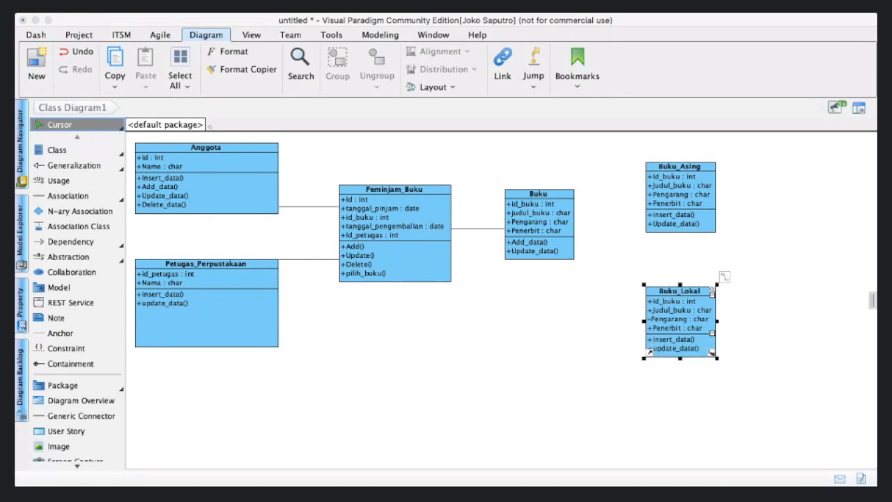
click(558, 405)
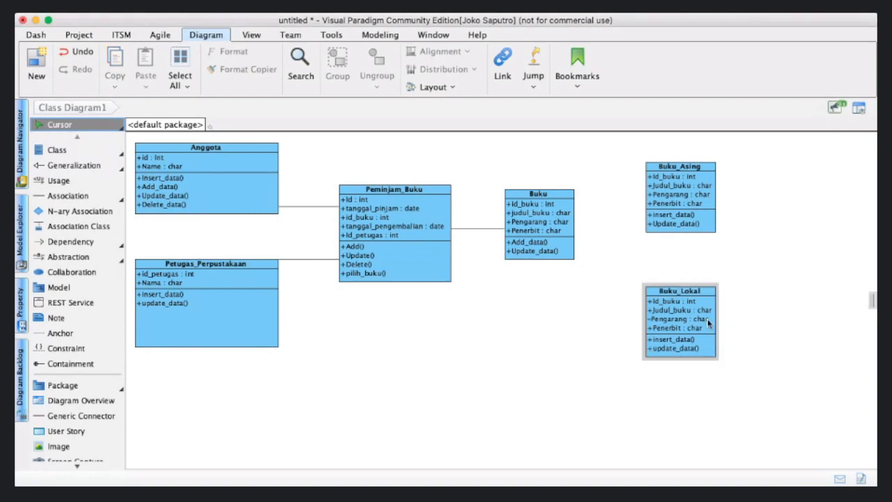
Try to draw a generalization from the Buku_Asing class
click(433, 220)
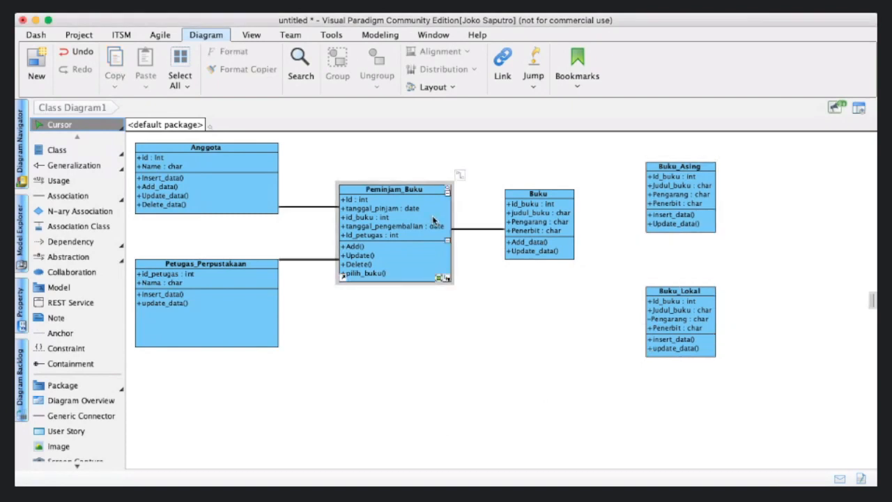
click(476, 144)
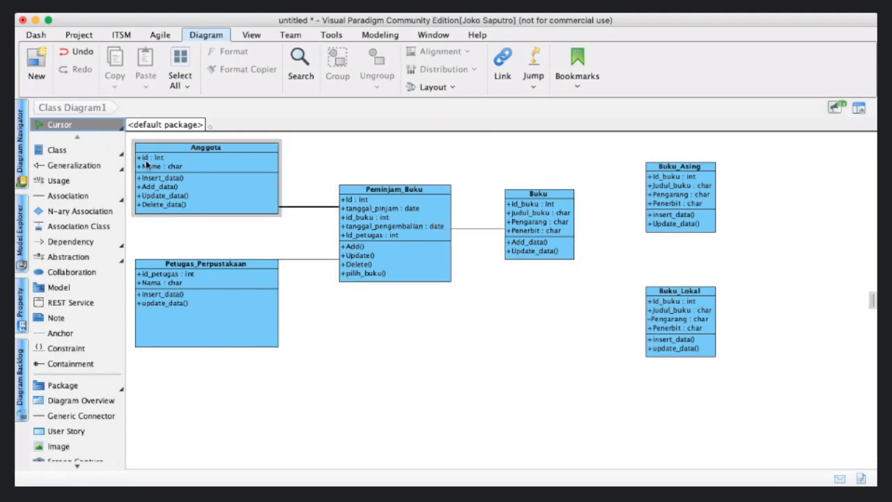
click(73, 165)
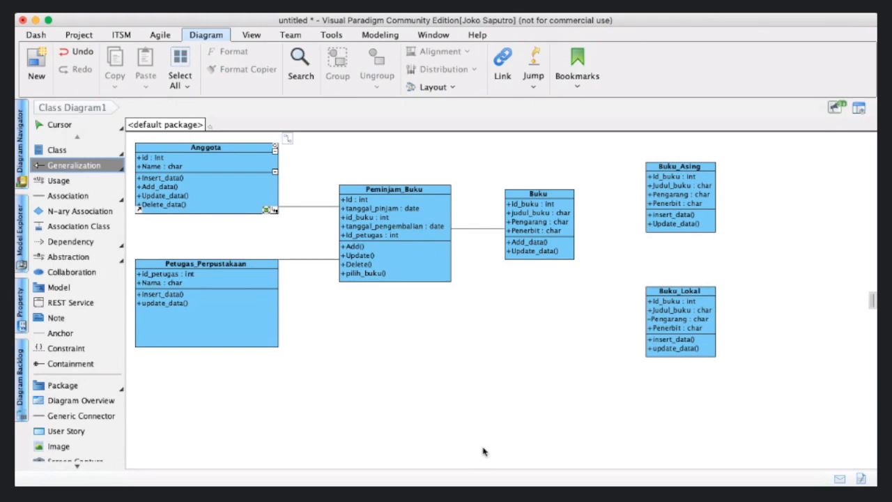
click(482, 448)
click(95, 168)
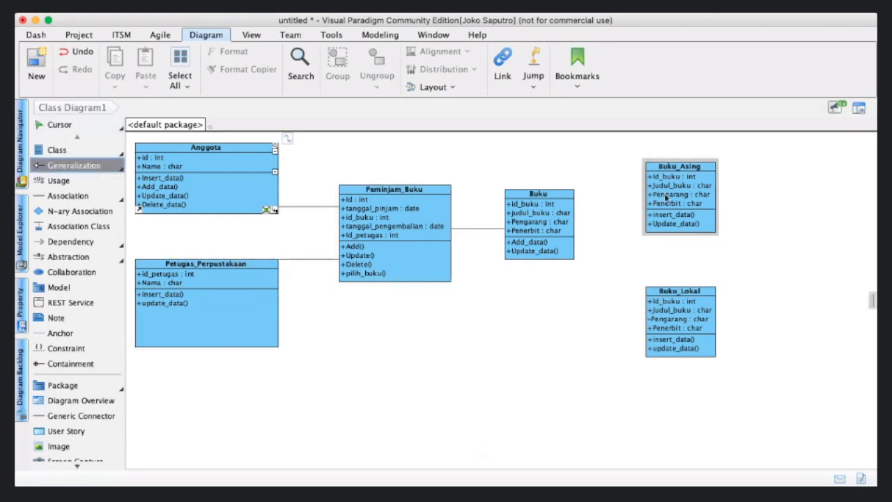
drag(674, 196, 689, 180)
click(760, 204)
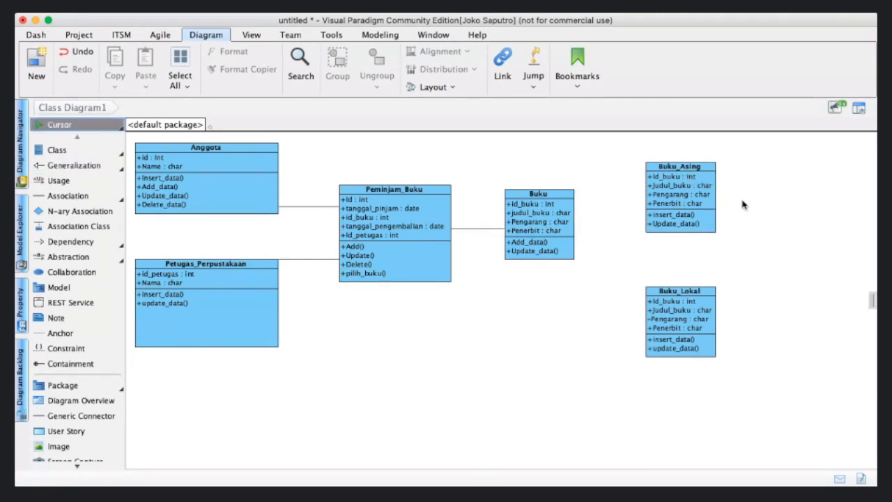
click(88, 166)
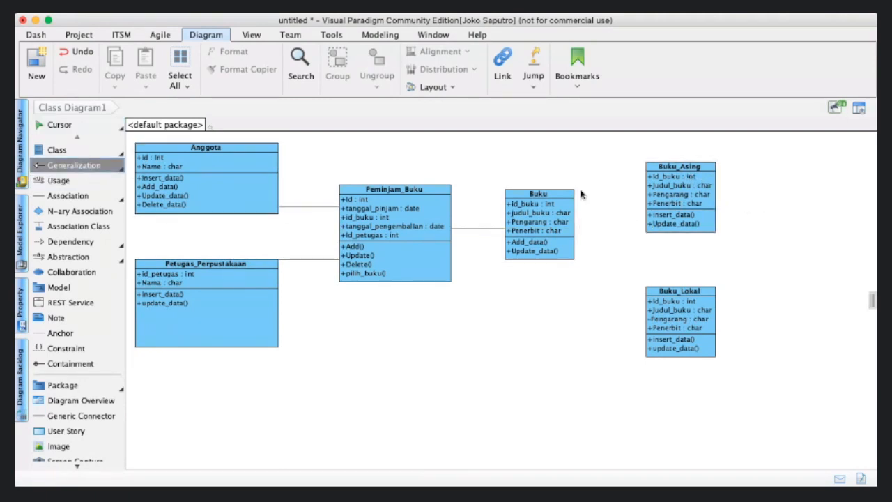
click(669, 197)
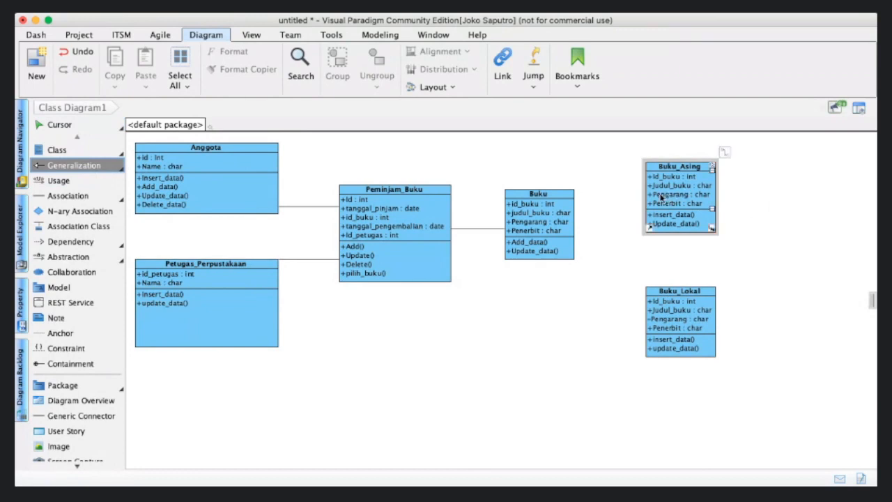
drag(675, 195, 761, 195)
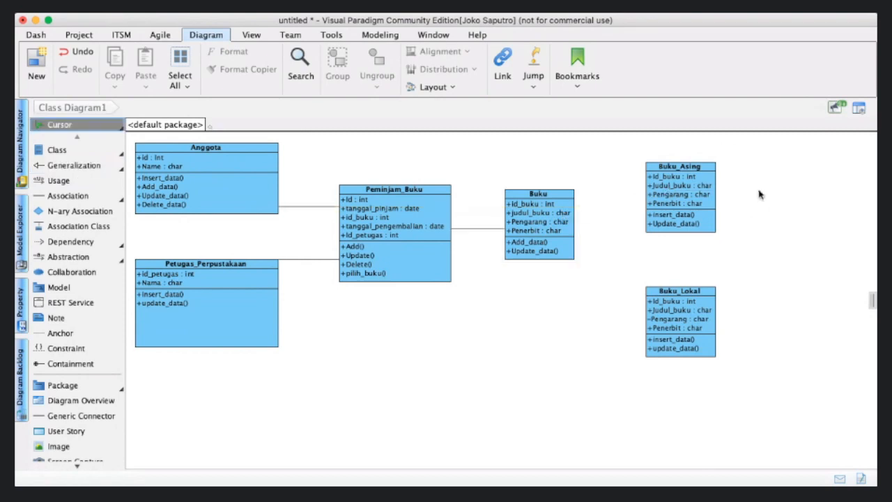
Draw generalizations from Buku_Asing and Buku_Lokal to their parent class Buku
click(74, 165)
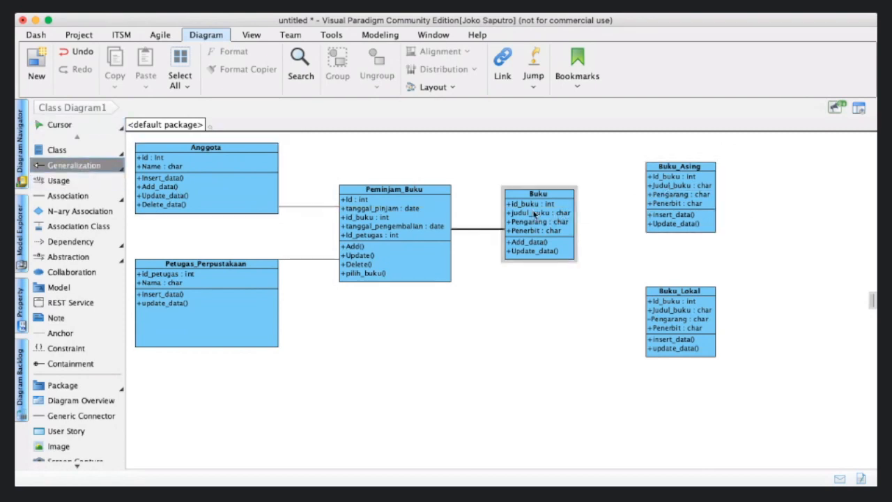
drag(537, 213, 664, 192)
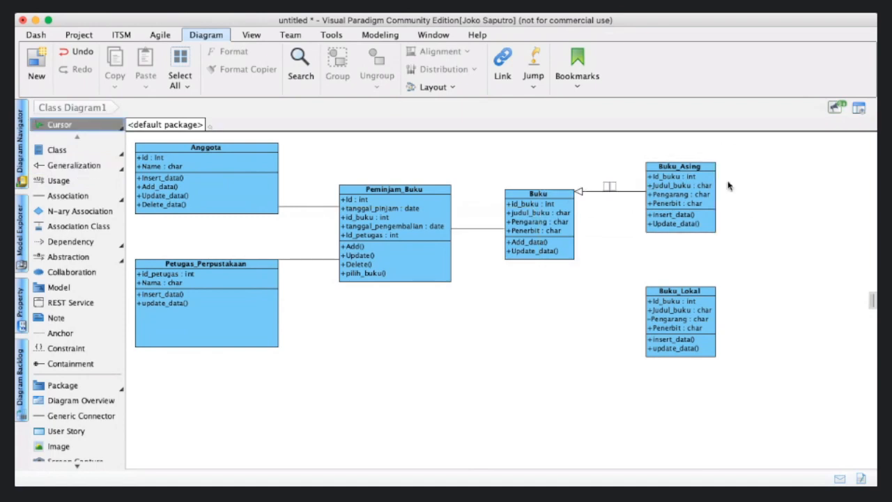
click(95, 168)
drag(540, 223, 673, 317)
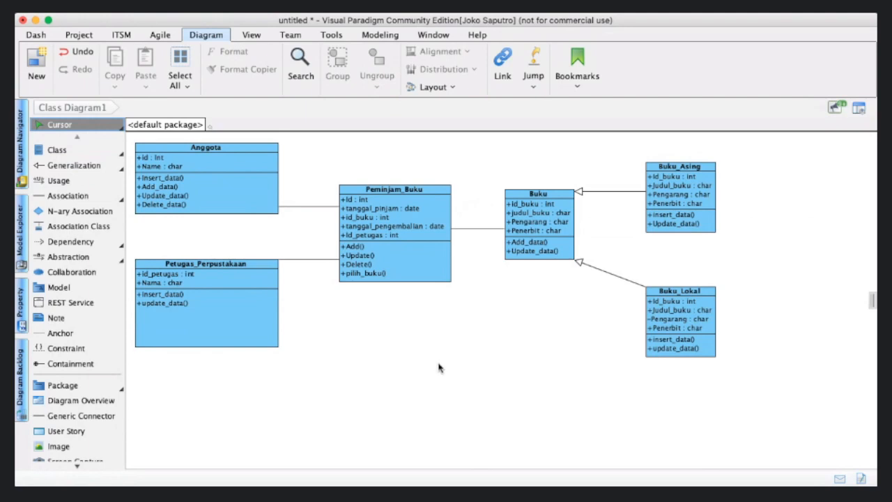
Shift the Peminjam_Buku, Buku, Buku_Lokal and Buku_Asing classes closer to Anggota and Petugas_Perpustakaan, keeping Buku_Asing and Buku_Lokal aligned vertically
mouse_move(412, 250)
mouse_down()
mouse_move(451, 316)
mouse_move(408, 249)
mouse_up()
drag(530, 239, 501, 244)
drag(679, 291, 621, 297)
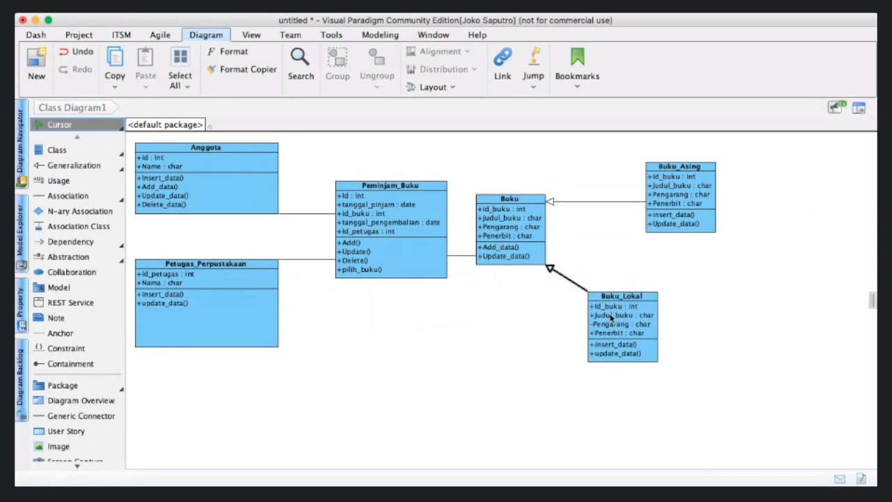
drag(662, 218, 603, 217)
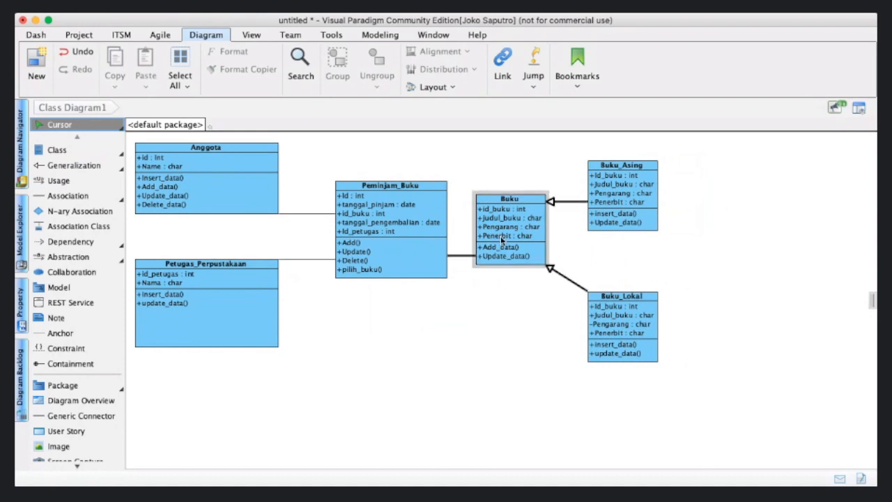
drag(413, 232, 399, 232)
click(369, 293)
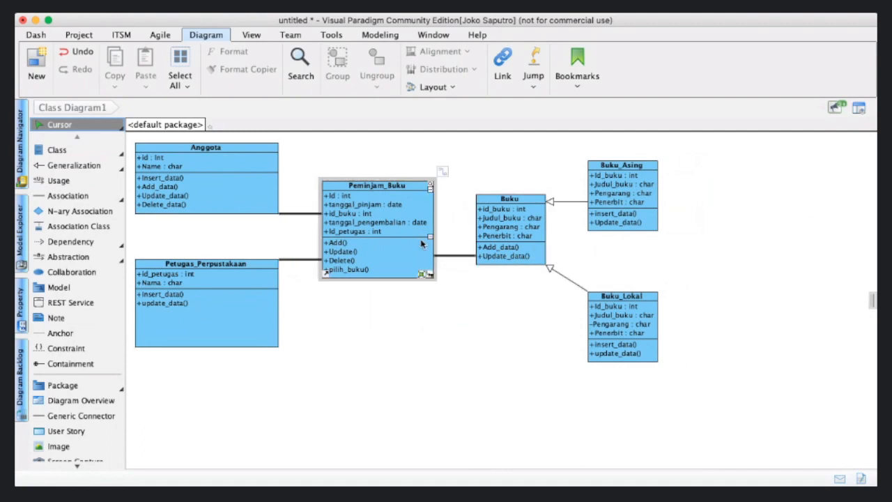
Raise the association line between Peminjam_Buku and Buku, and move Buku_Lokal up until its generalization runs horizontally
drag(454, 255, 450, 234)
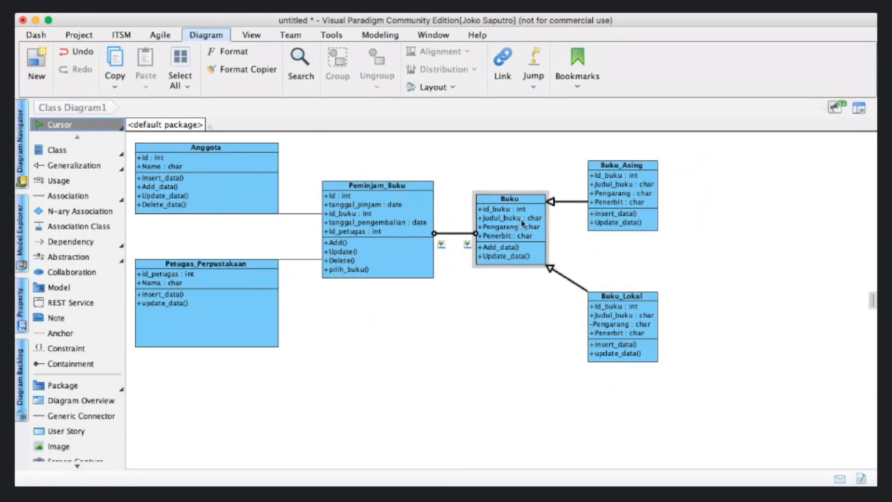
click(500, 249)
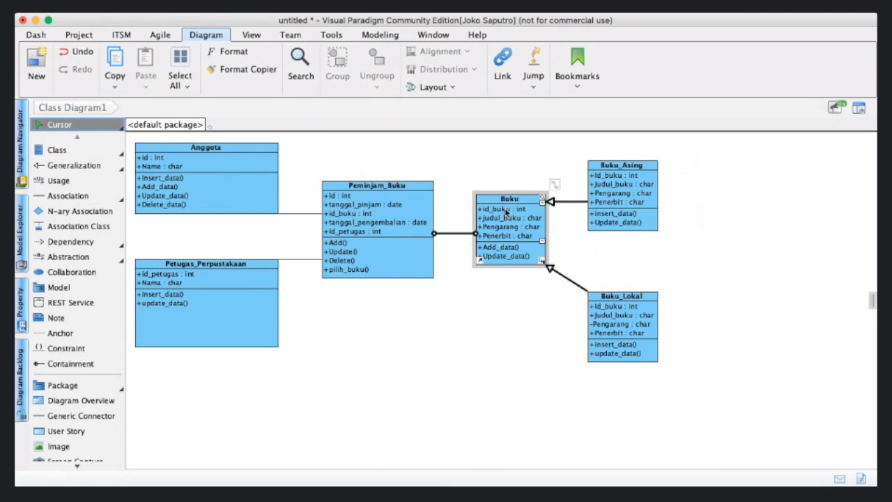
click(617, 197)
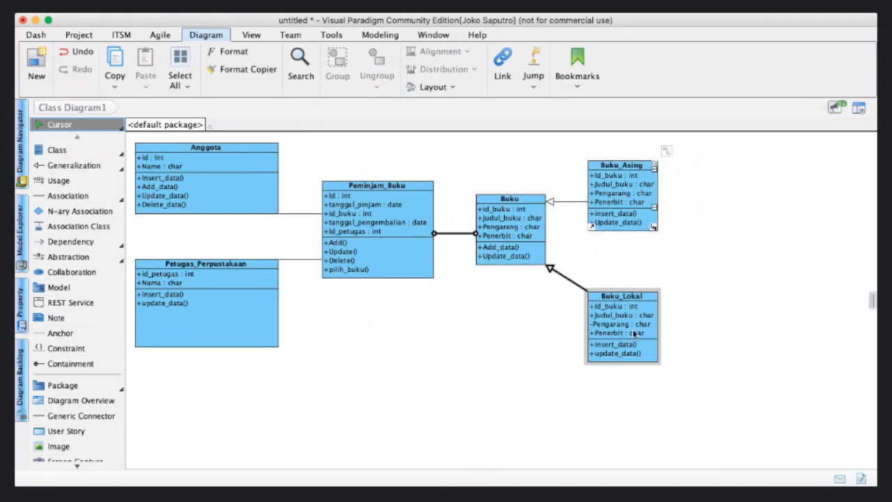
click(753, 234)
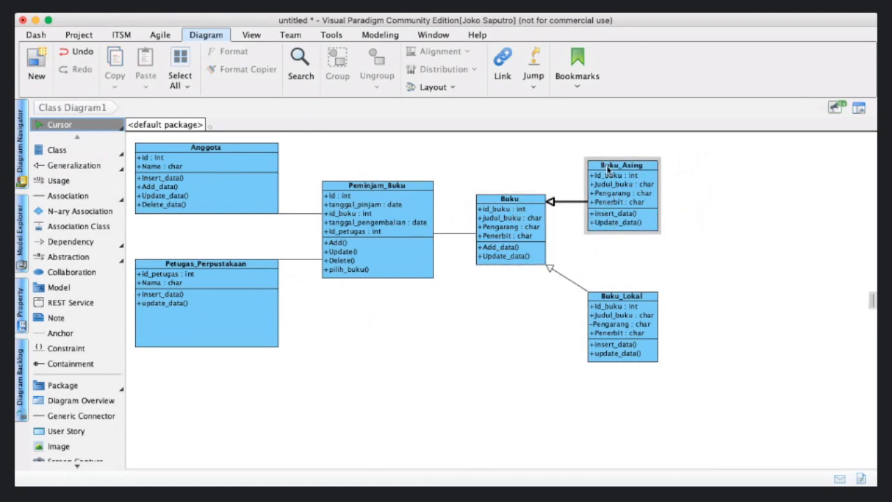
drag(622, 317, 622, 289)
click(709, 286)
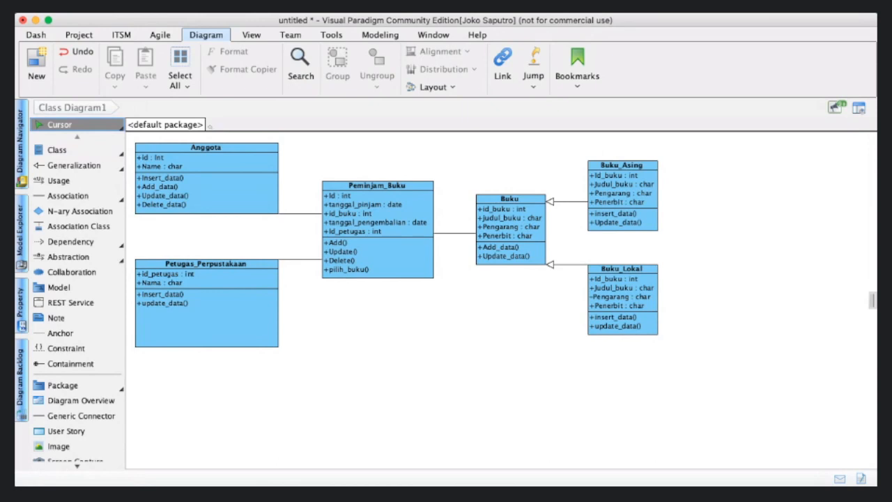
click(516, 236)
mouse_move(517, 235)
click(645, 174)
click(638, 191)
click(628, 286)
click(506, 233)
click(499, 324)
Reduce the height of the Petugas_Perpustakaan class to fit its attributes and operations
click(246, 317)
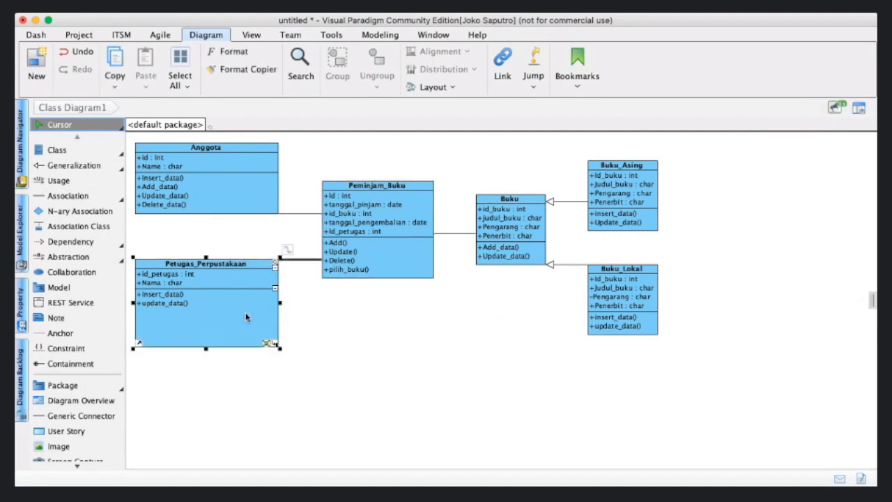
drag(206, 349, 211, 318)
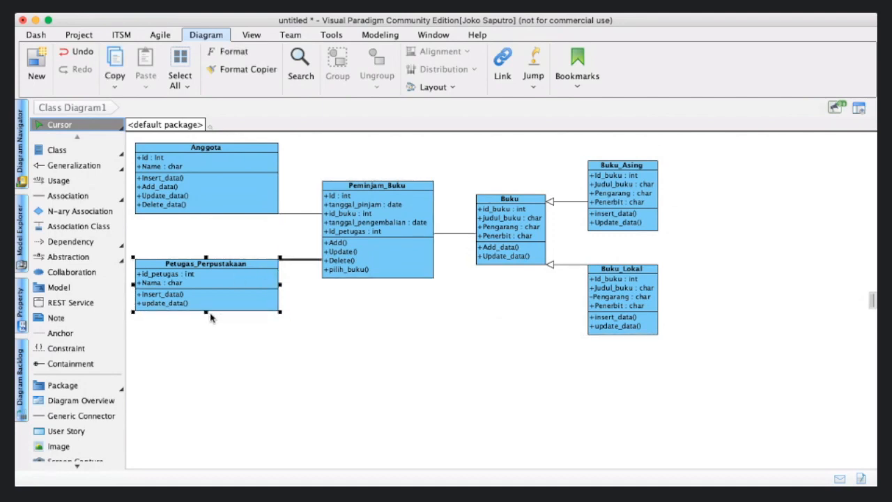
click(328, 380)
Add an operation Kategori_buku : char() to the Peminjam_Buku class
mouse_move(616, 196)
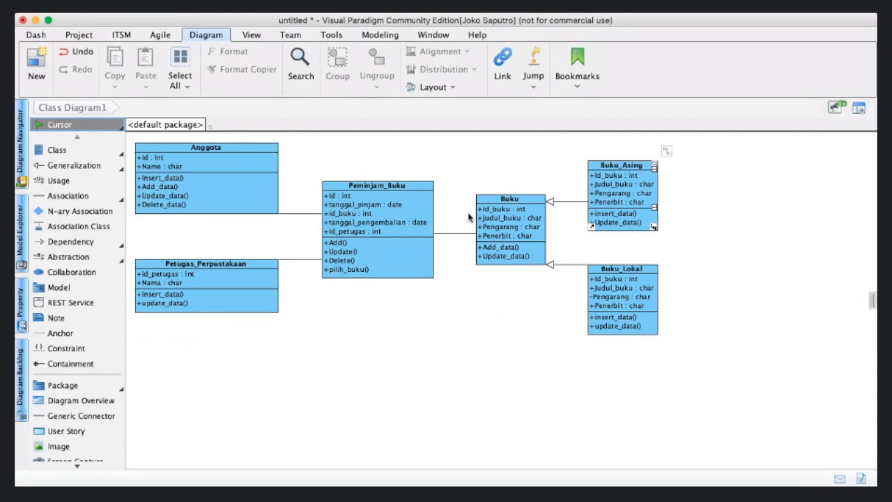
mouse_move(389, 209)
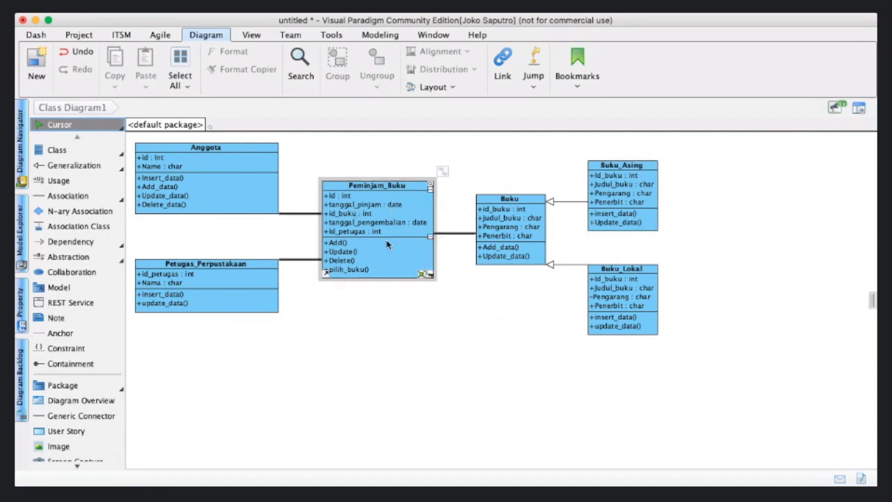
click(382, 189)
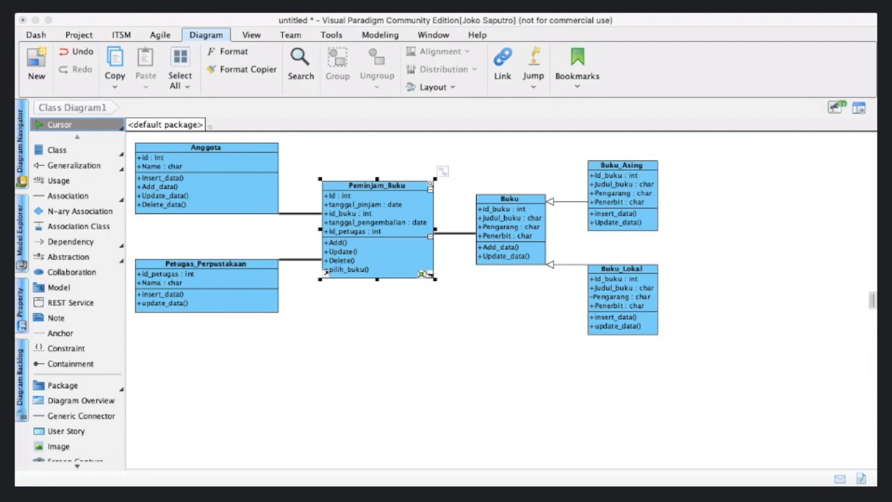
key(Return)
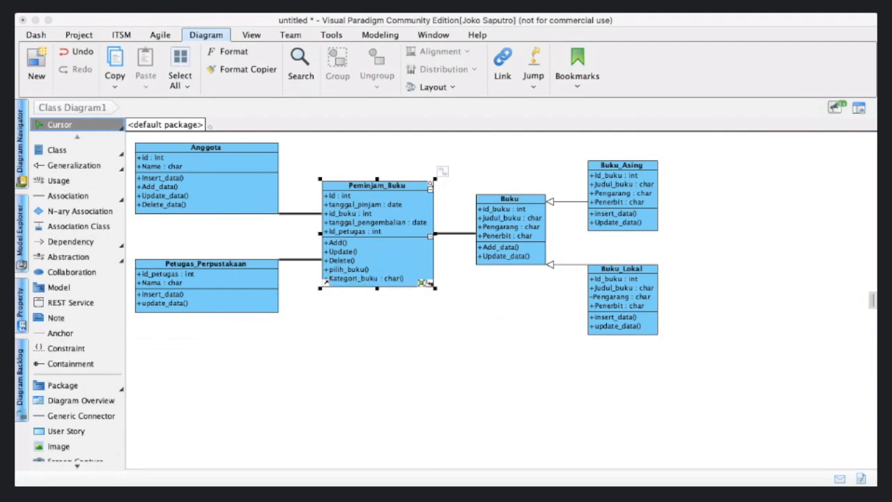
click(443, 404)
click(439, 336)
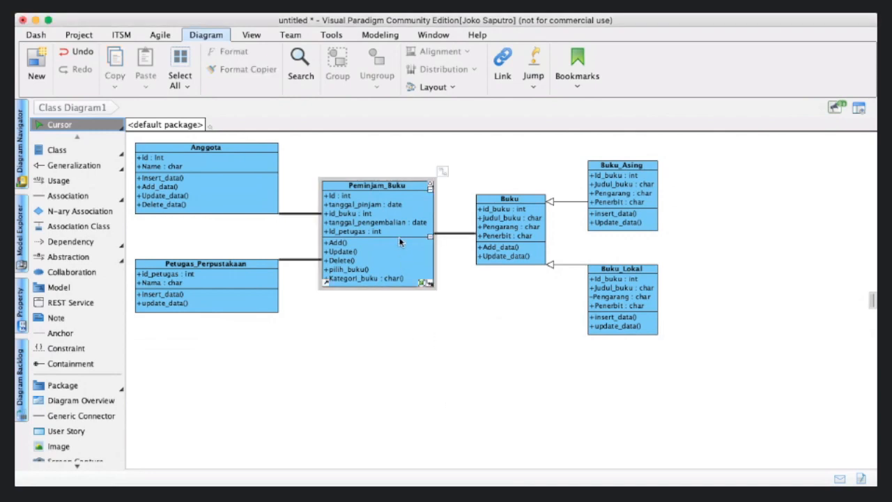
Replace the Kategori_buku operation of Peminjam_Buku with a public attribute Kategori_buku : char
click(385, 280)
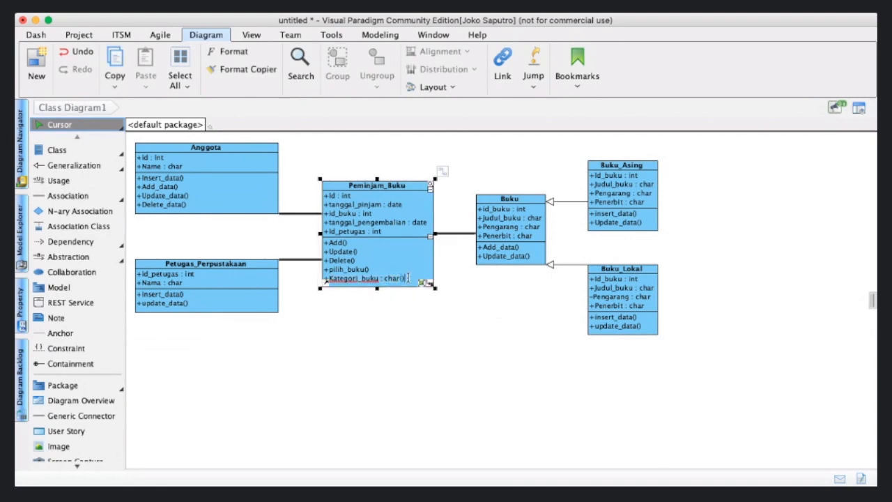
key(Delete)
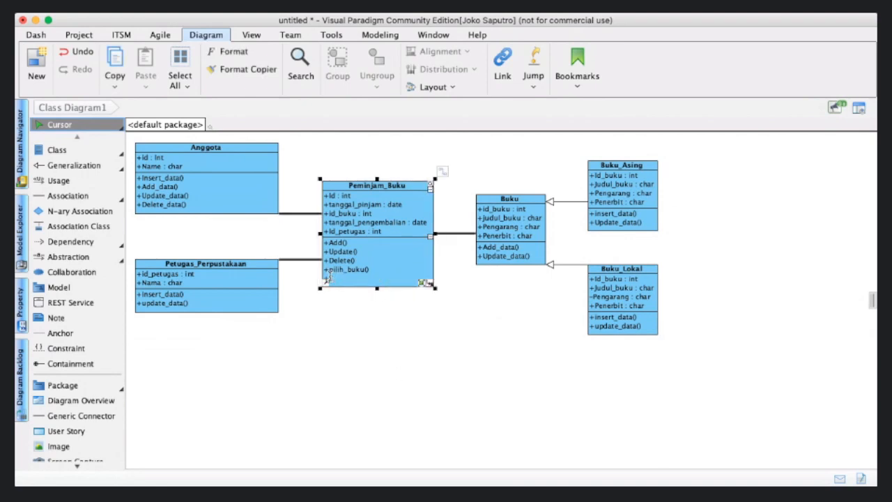
click(362, 355)
key(super+z)
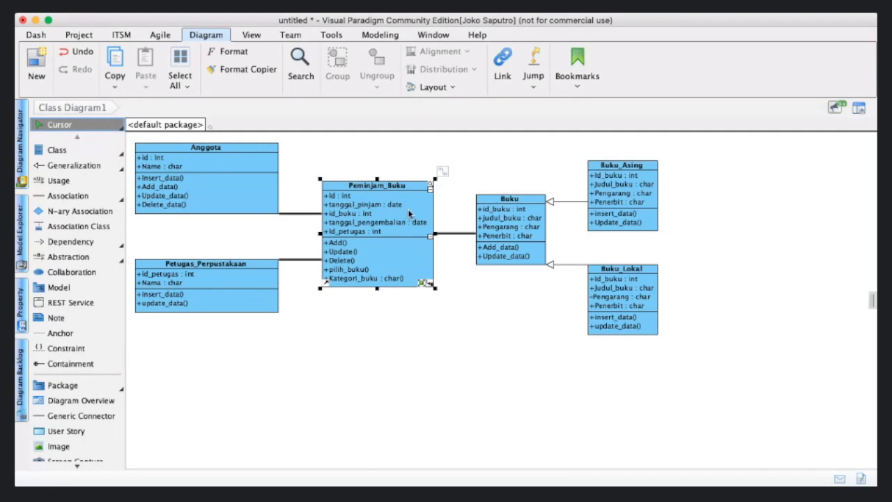
key(super+Tab)
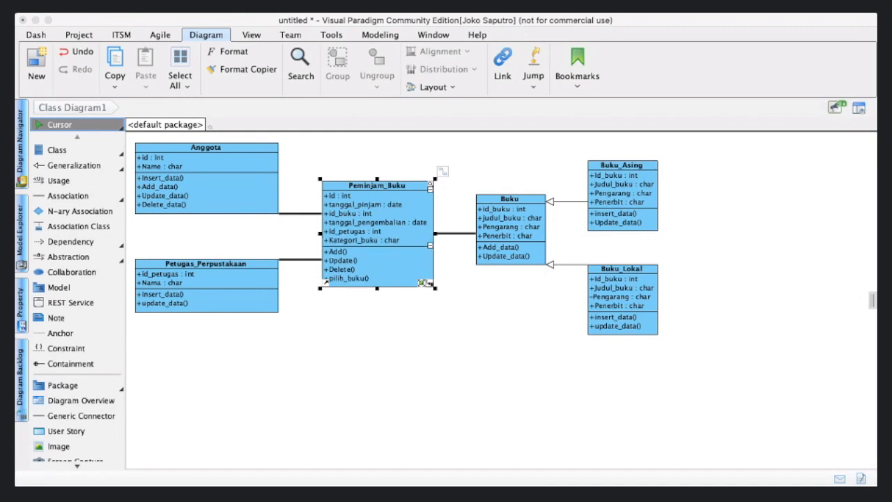
click(418, 428)
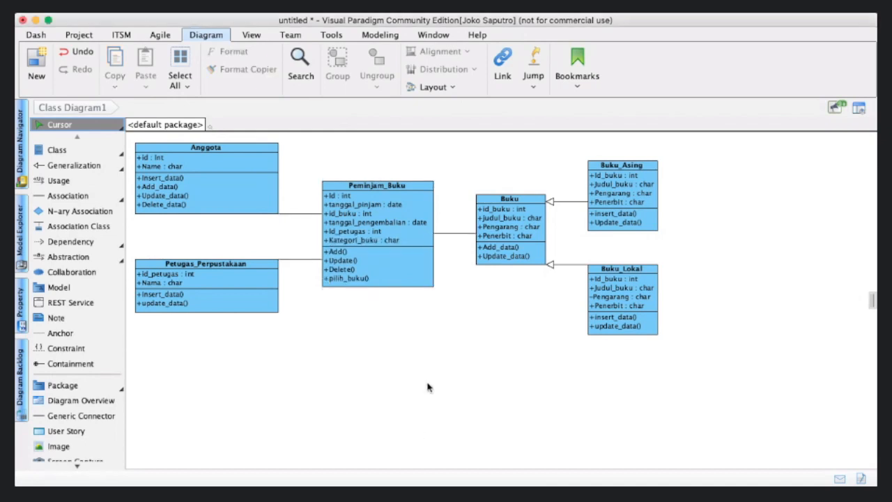
Add the public attribute Kategori_buku : Char to the Buku class
click(511, 222)
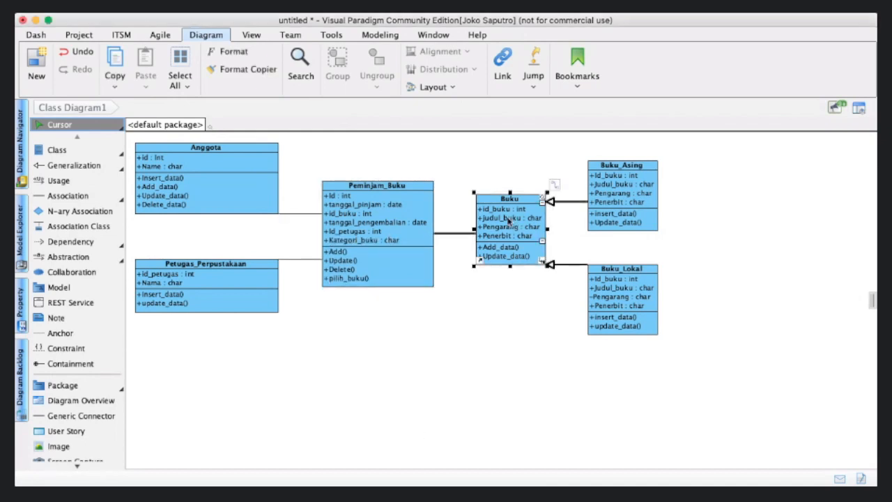
double_click(511, 222)
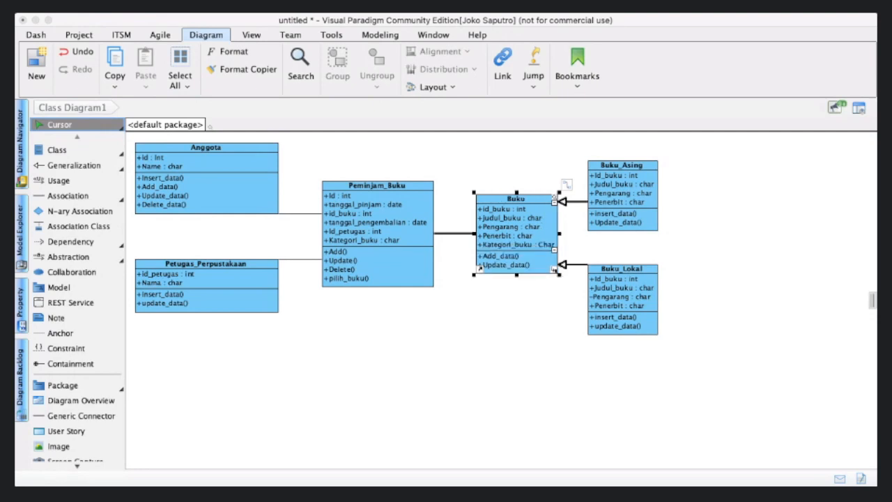
click(559, 412)
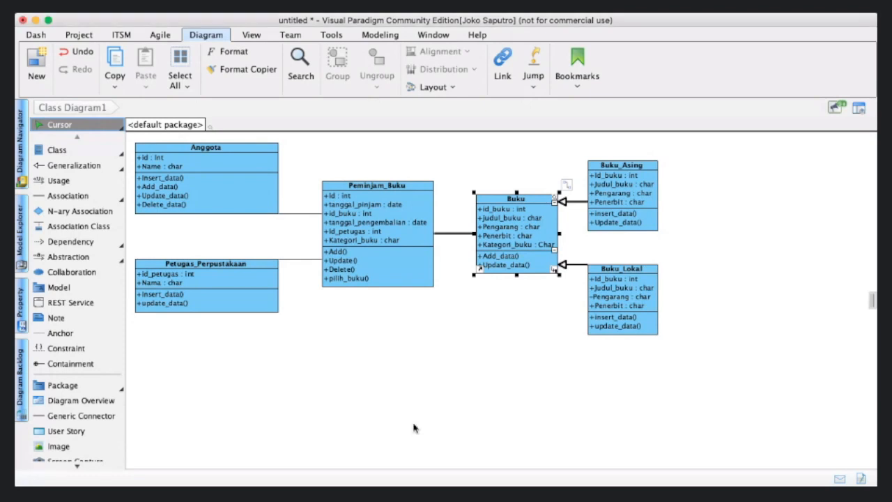
Add the public attribute Kategori_buku : Char to the Buku_Asing class
click(626, 196)
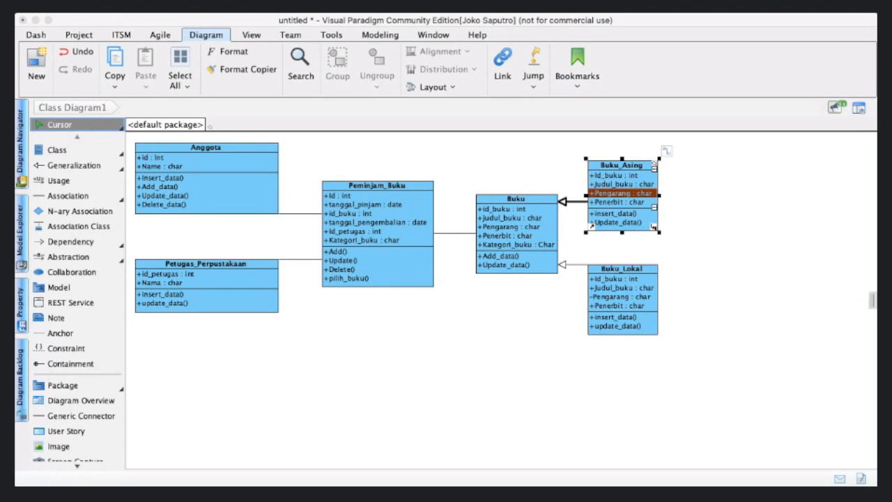
click(472, 422)
click(740, 239)
click(643, 222)
key(super+Tab)
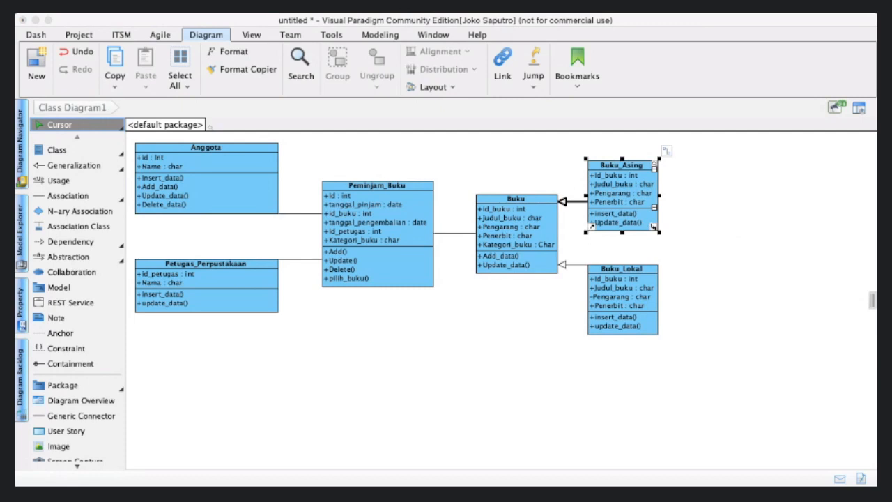
click(757, 323)
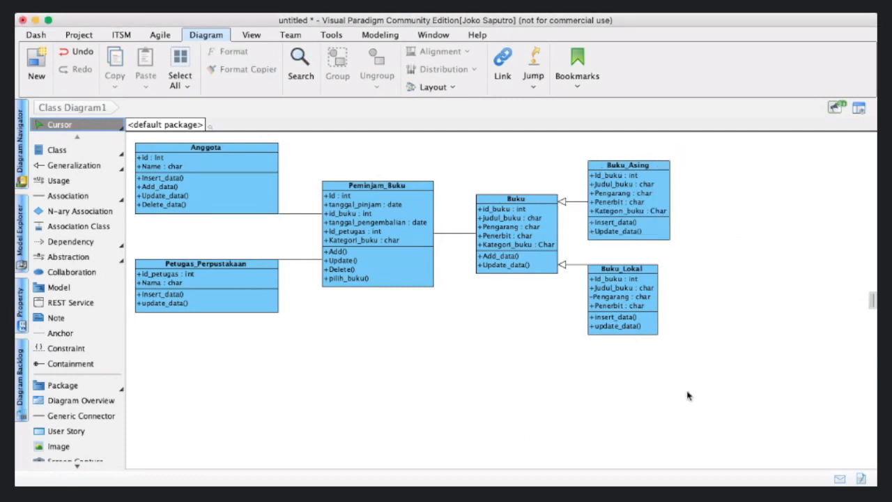
Add the public attribute Kategori_buku : Char to the Buku_Lokal class
click(633, 324)
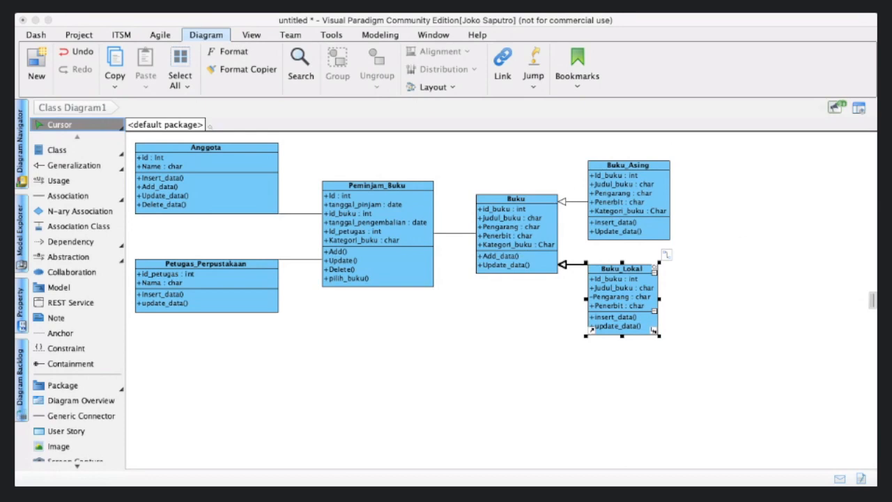
key(Return)
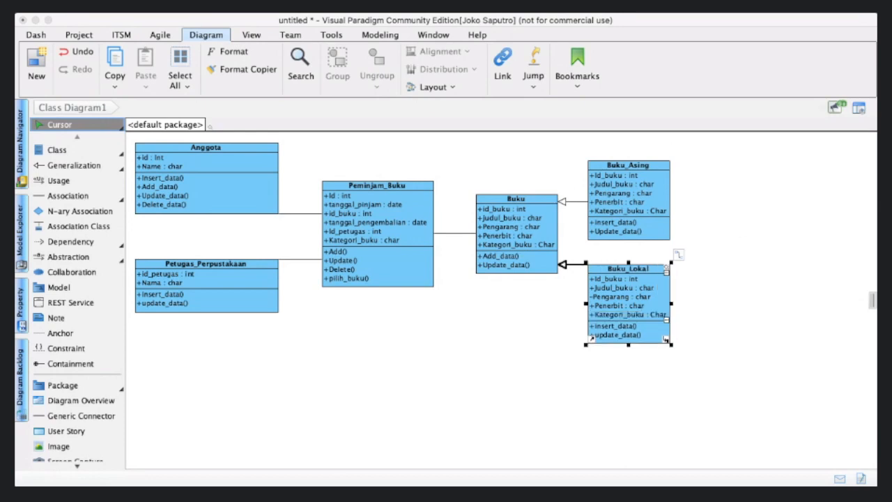
click(604, 421)
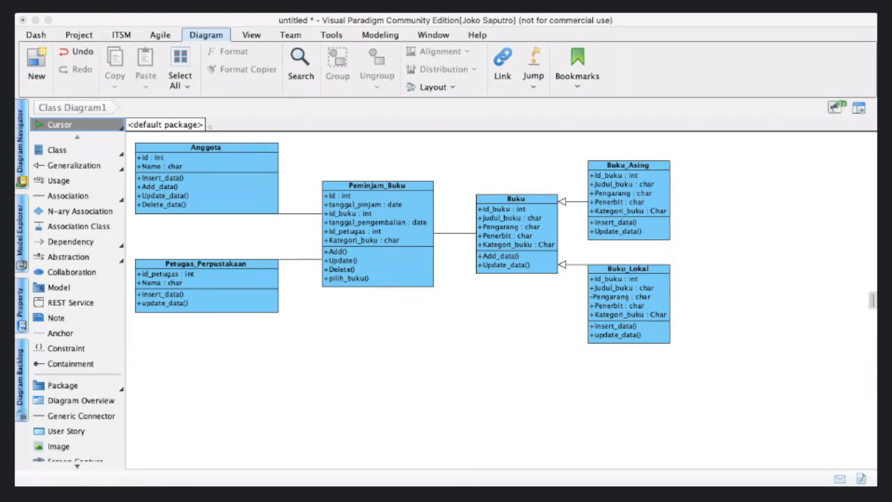
click(183, 179)
click(315, 176)
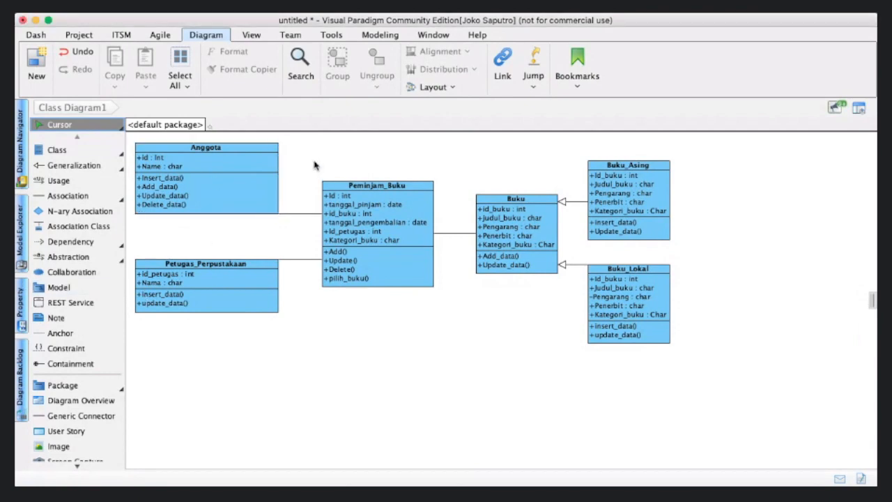
click(258, 162)
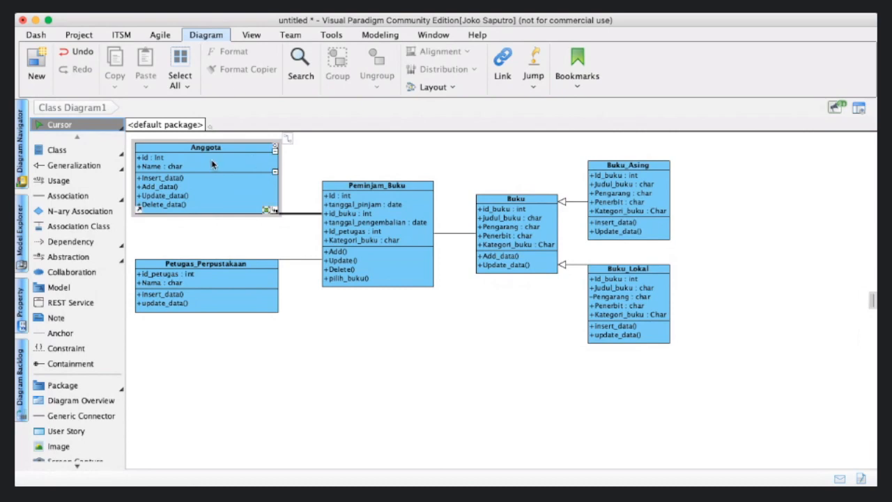
click(309, 174)
click(152, 162)
click(394, 187)
click(358, 166)
click(271, 163)
click(269, 162)
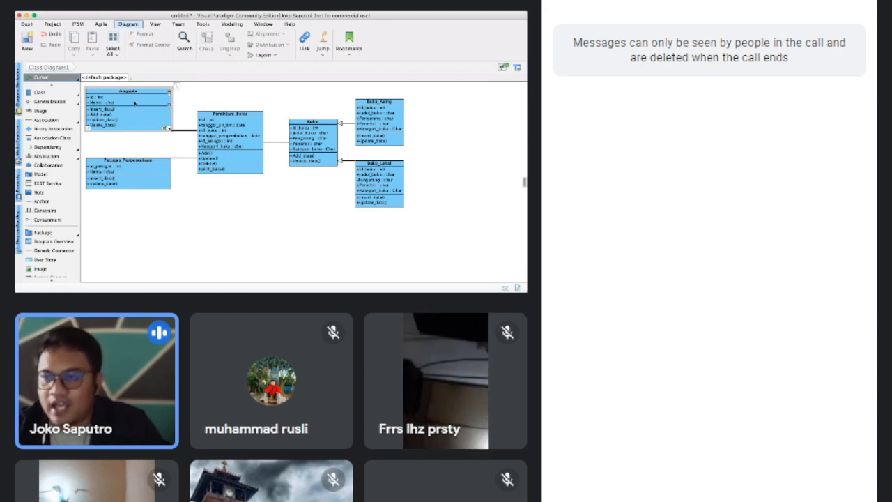
Add the public attribute Alamat : text to the Anggota class
key(Return)
click(865, 7)
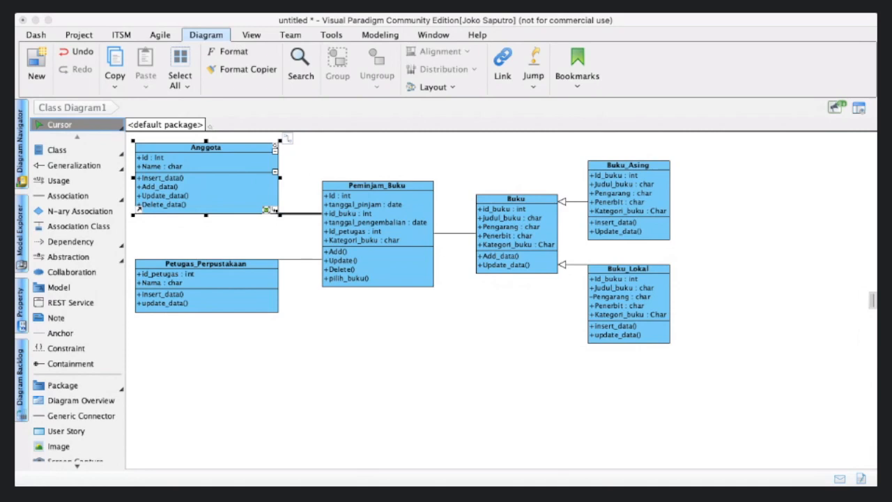
key(Return)
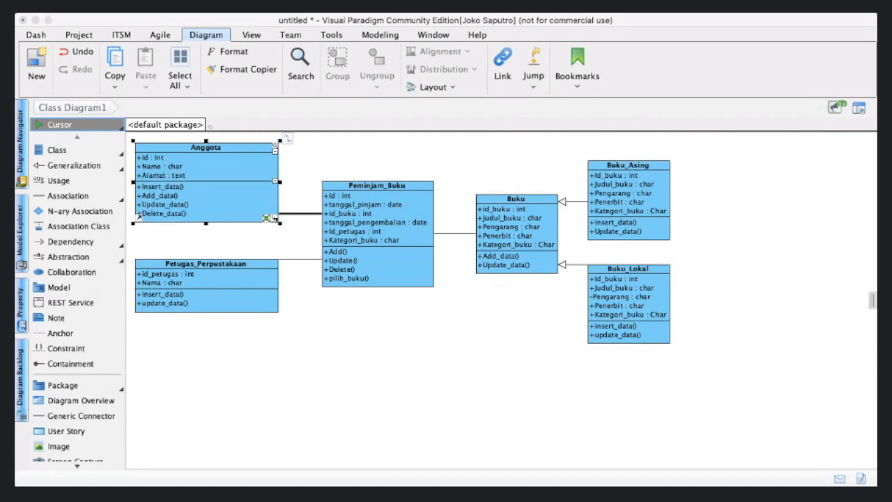
click(175, 176)
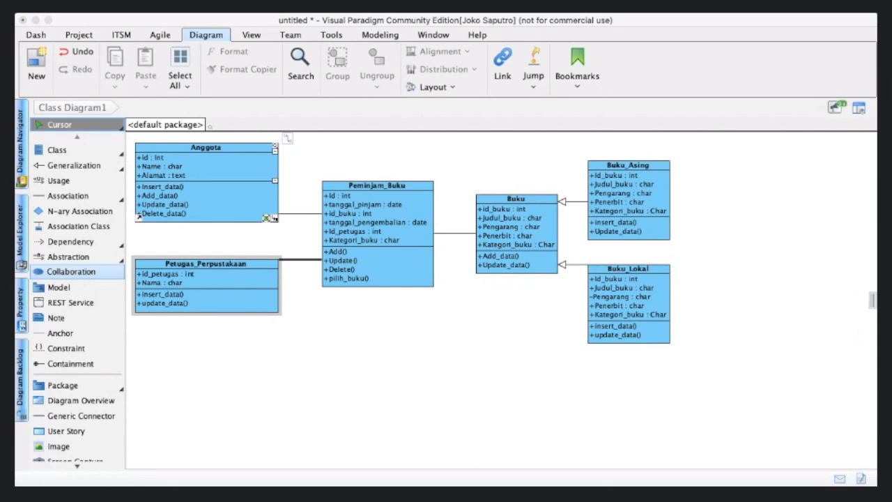
click(391, 359)
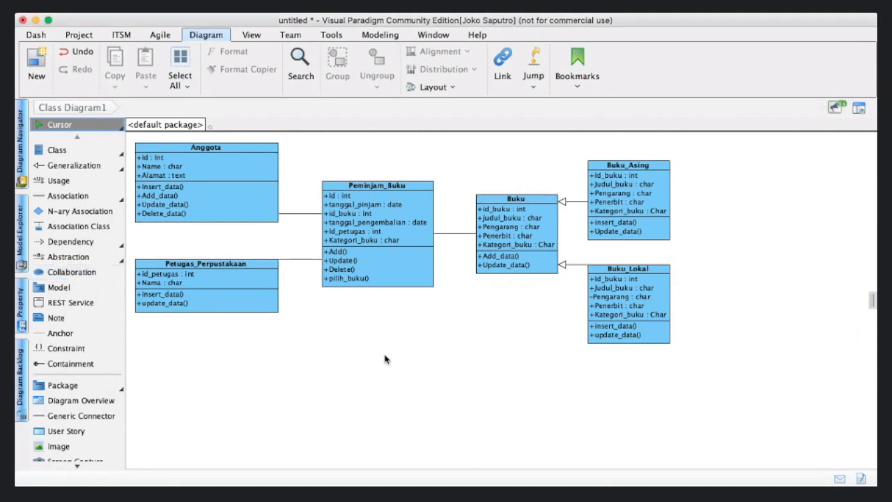
click(391, 227)
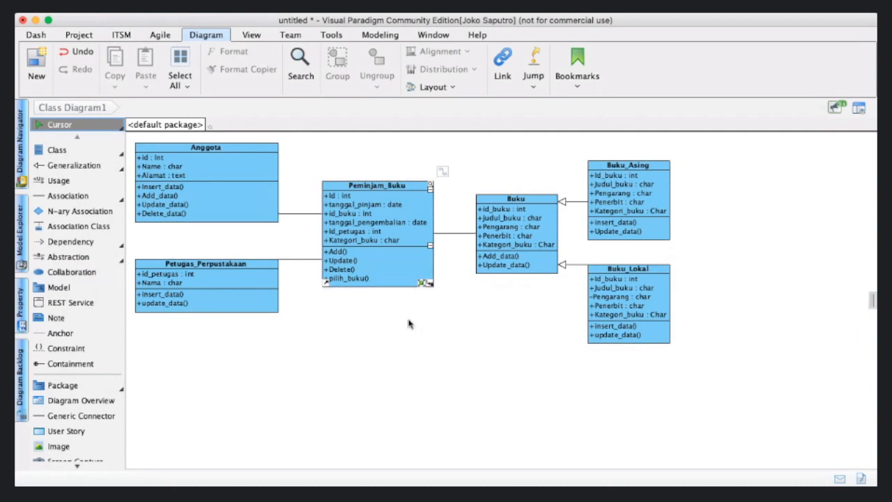
click(382, 199)
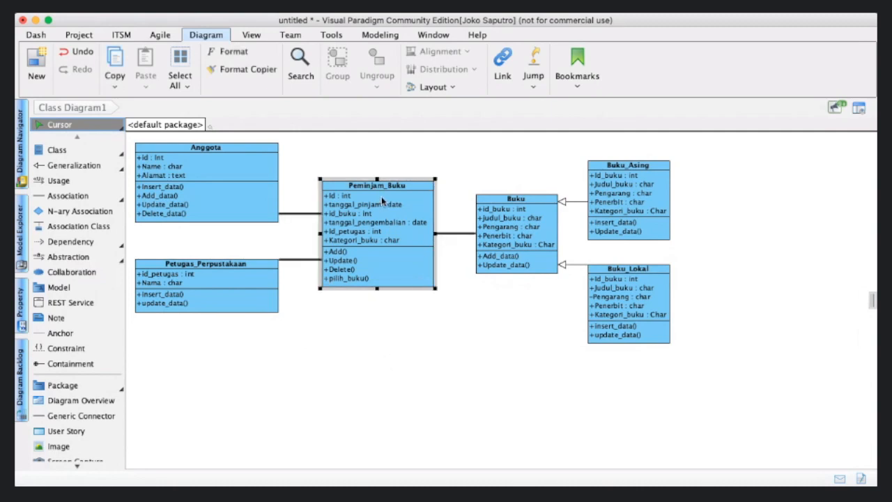
click(424, 189)
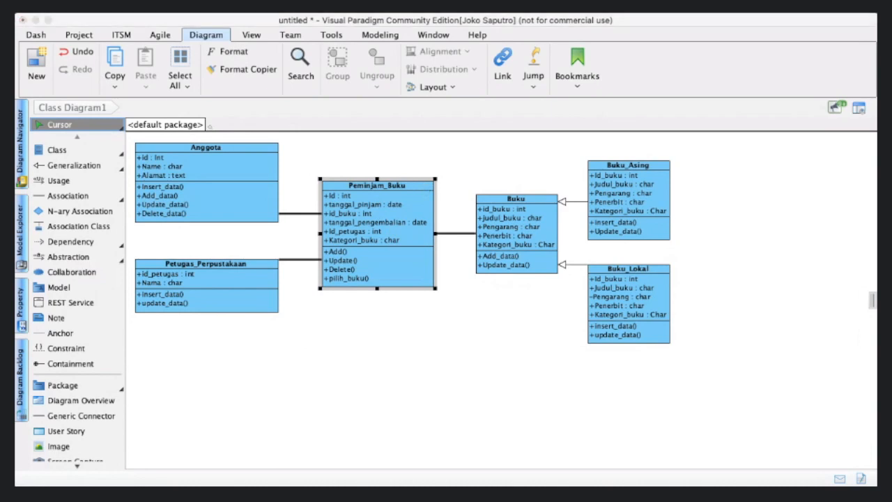
click(342, 214)
click(393, 395)
click(377, 275)
key(super+Tab)
click(382, 359)
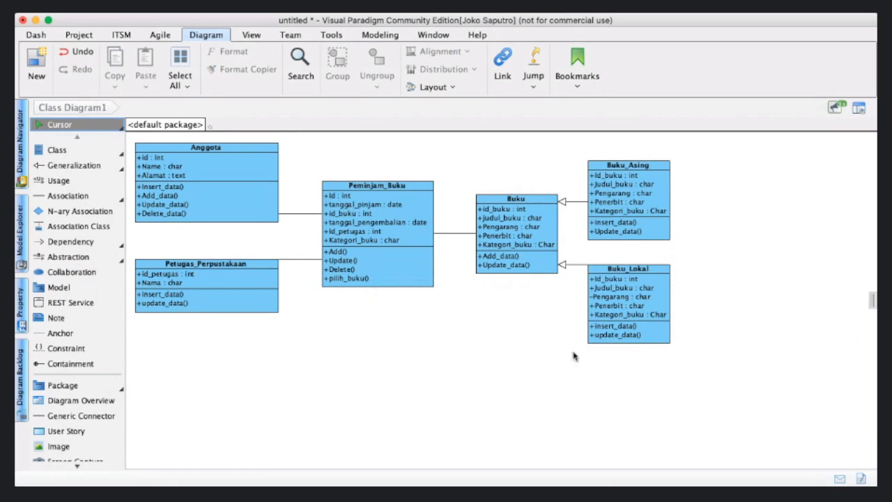
click(409, 188)
key(super+Tab)
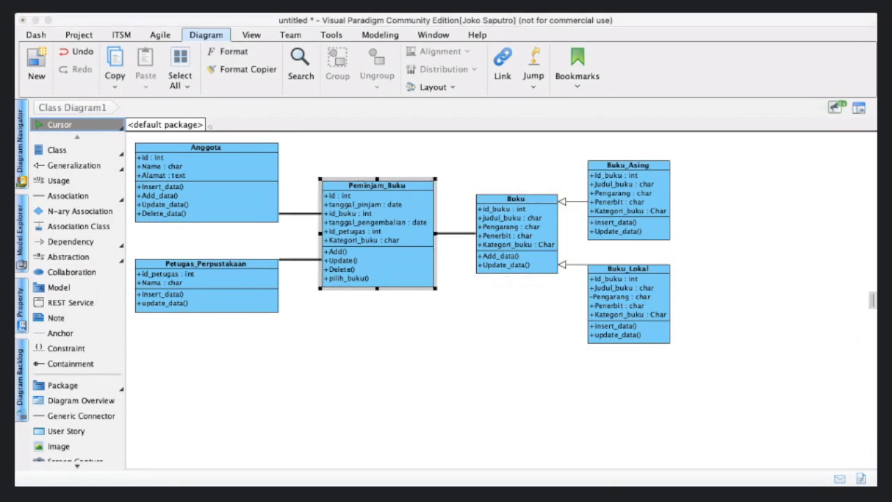
key(super+Tab)
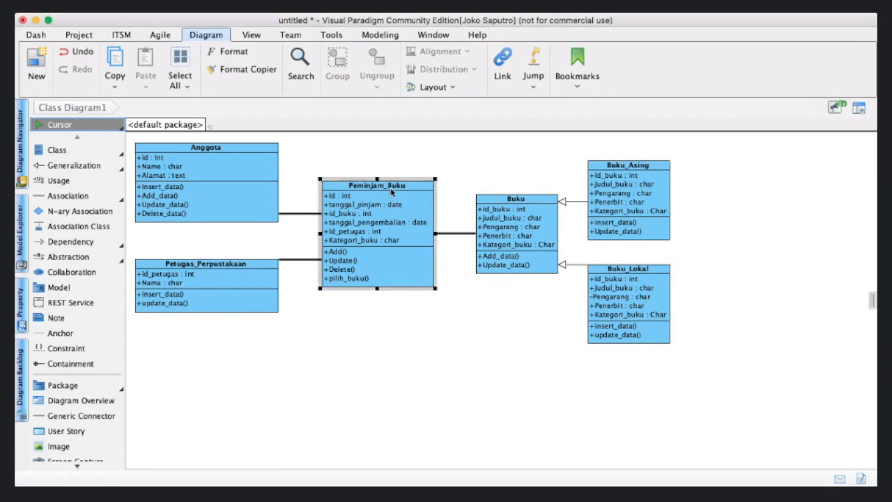
click(452, 371)
click(404, 199)
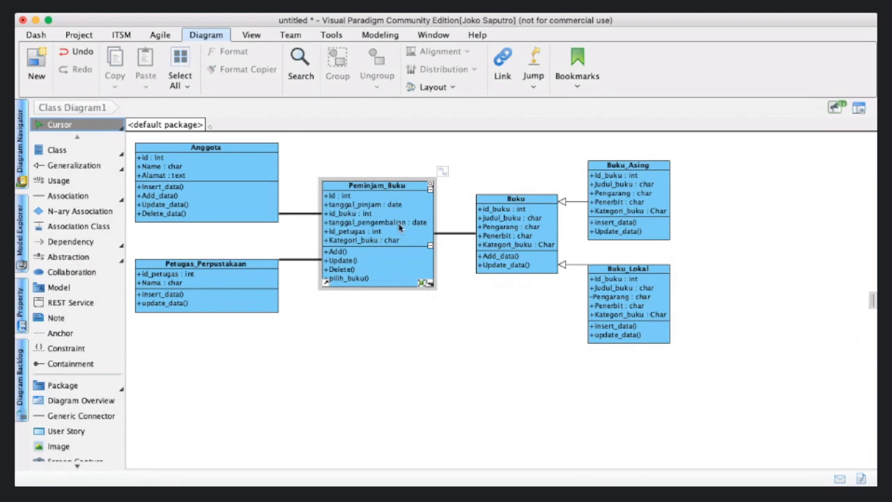
click(413, 196)
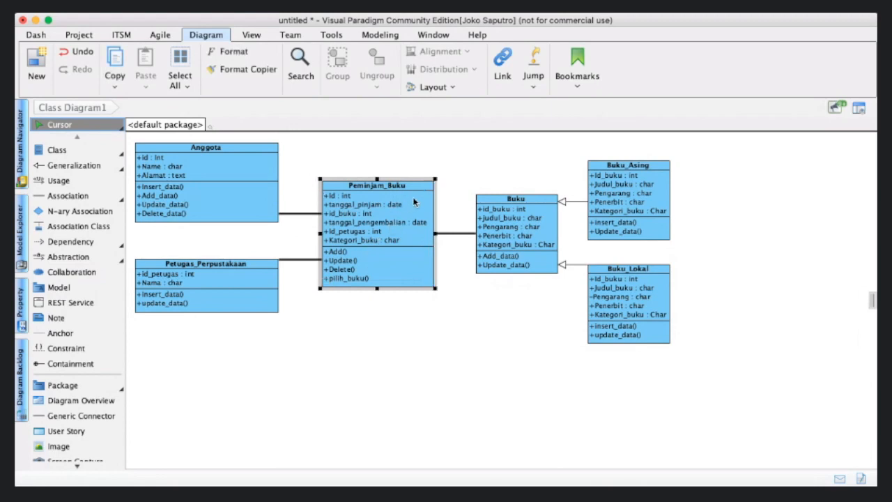
key(super+Tab)
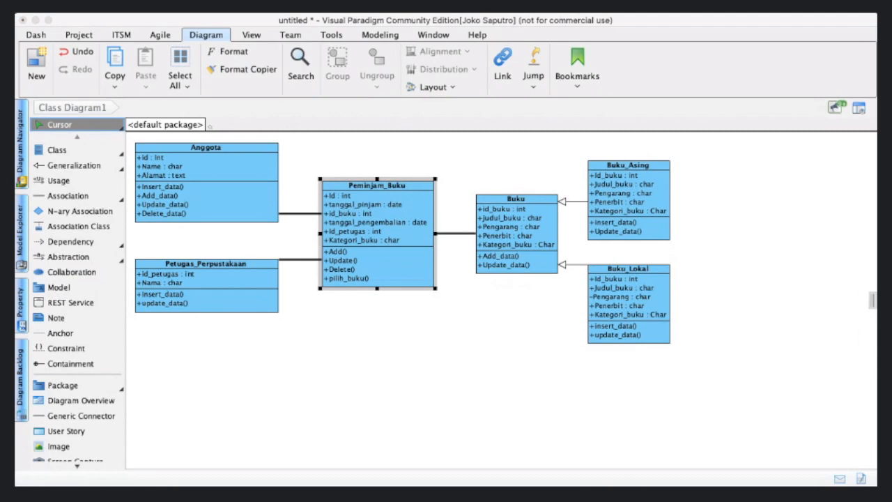
key(super+Tab)
key(super+Tab)
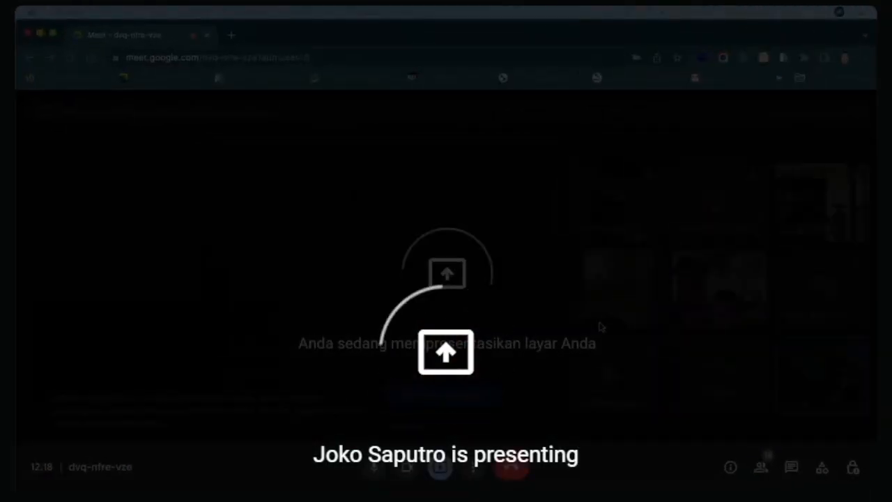
key(super+Tab)
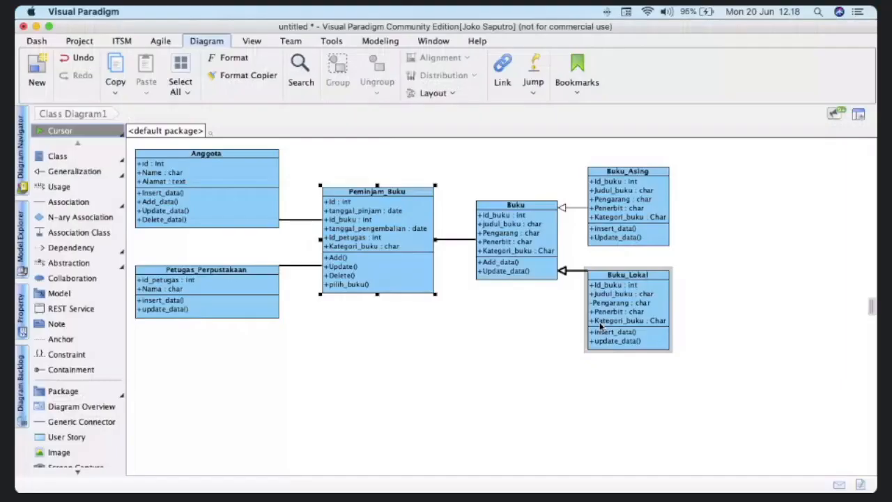
click(551, 408)
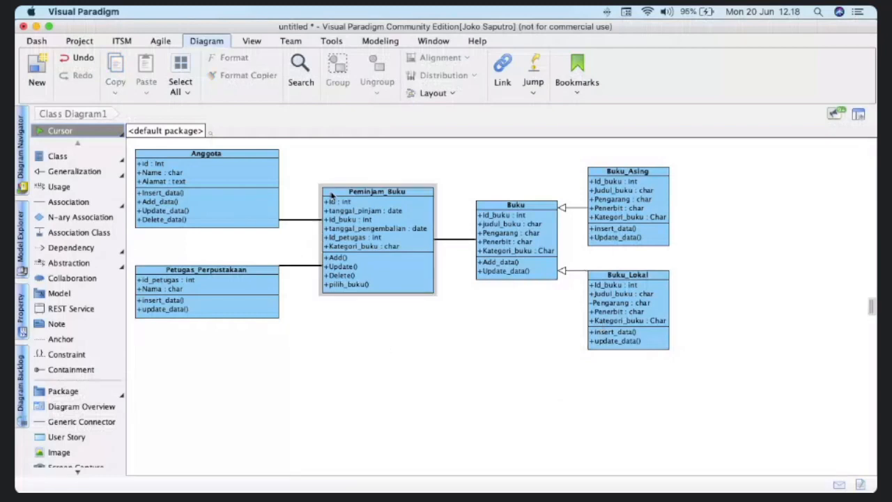
right_click(263, 181)
mouse_move(265, 180)
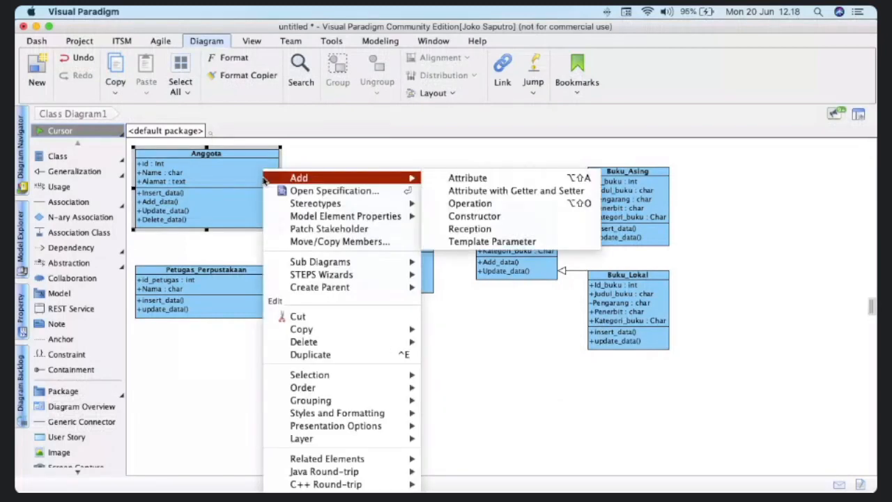
click(253, 184)
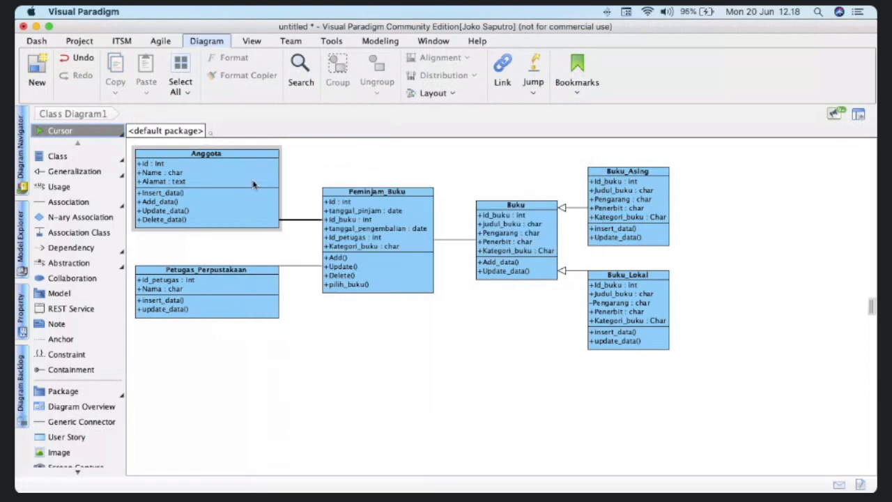
Open the specification of the Anggota class's Alamat attribute and set its type to char
right_click(254, 184)
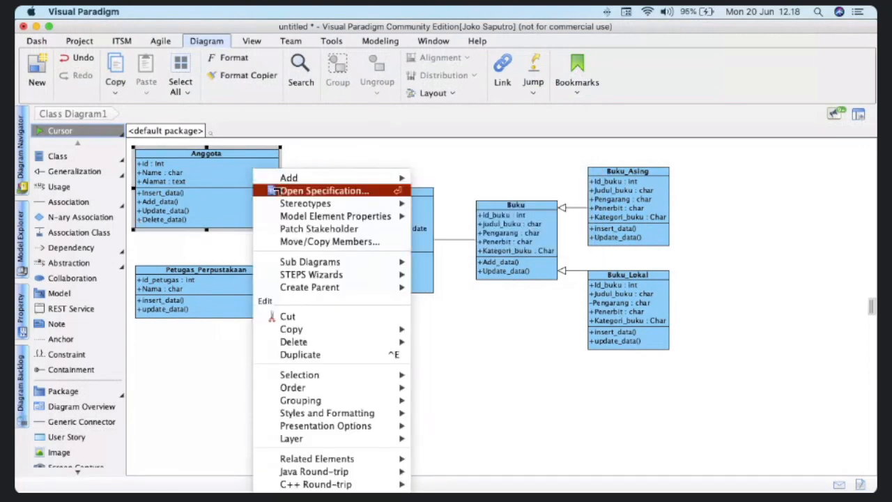
click(276, 191)
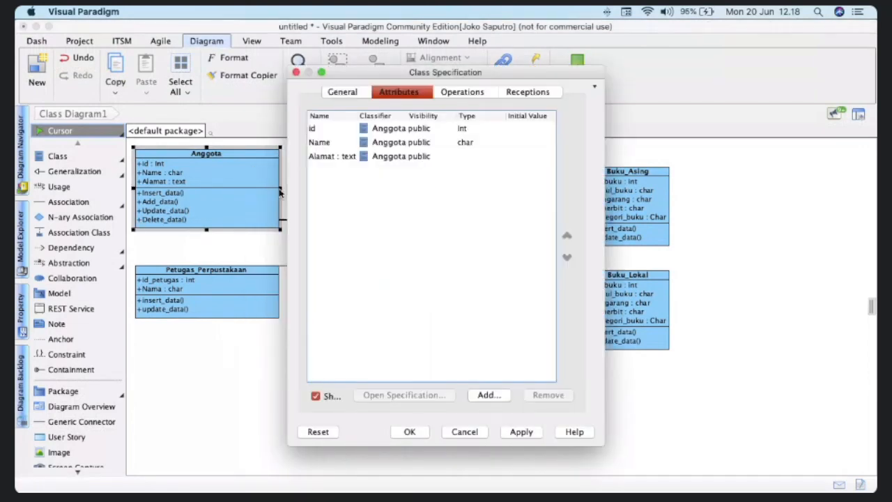
click(469, 95)
click(411, 94)
click(338, 158)
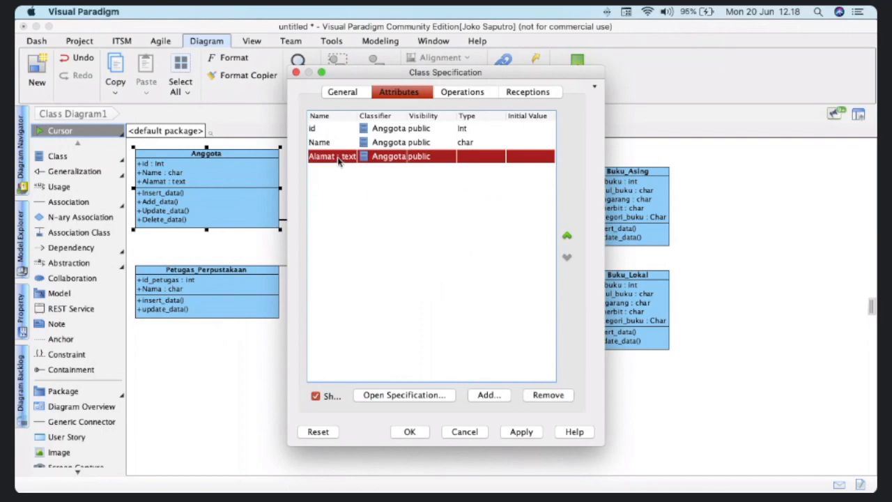
click(435, 300)
click(483, 156)
double_click(482, 156)
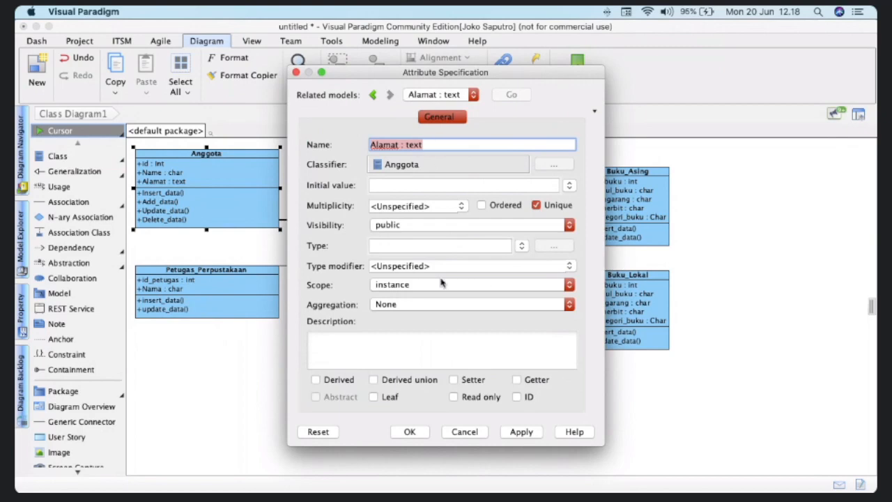
click(455, 245)
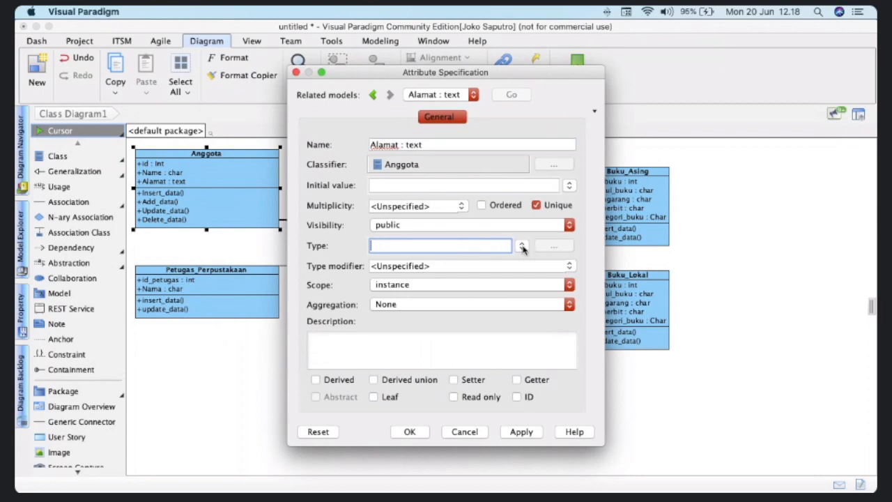
click(522, 246)
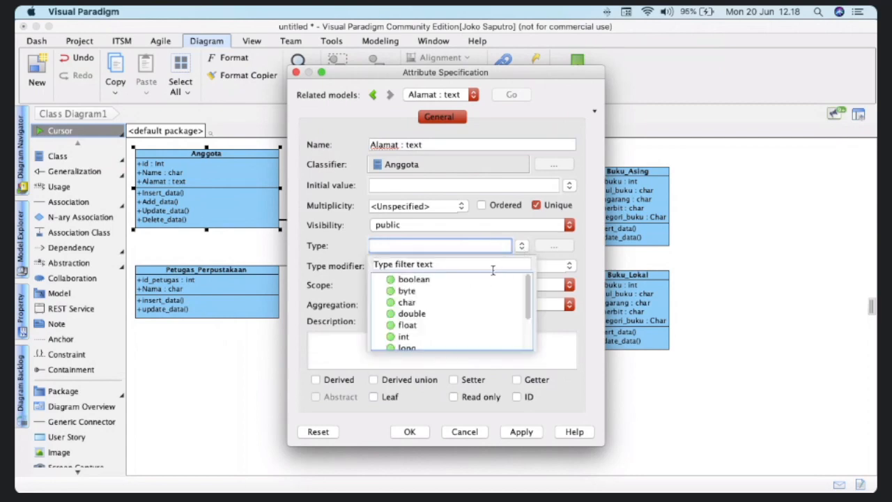
scroll(453, 314, down, 3)
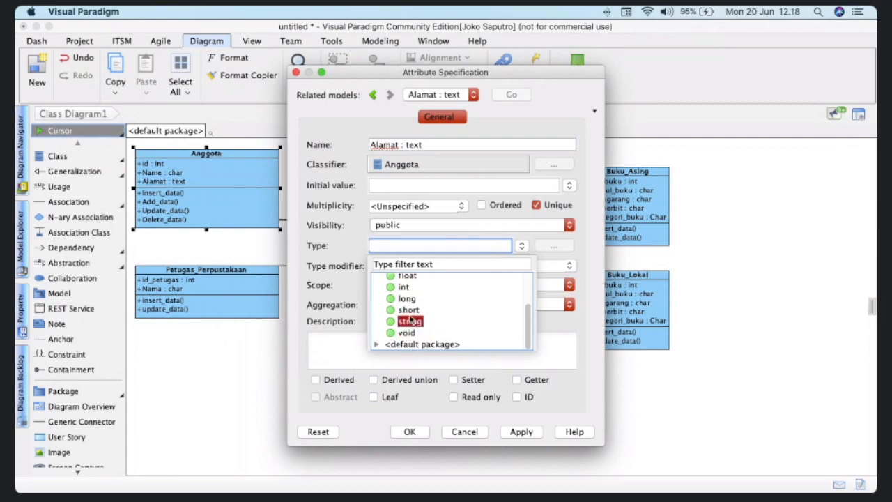
scroll(432, 300, up, 4)
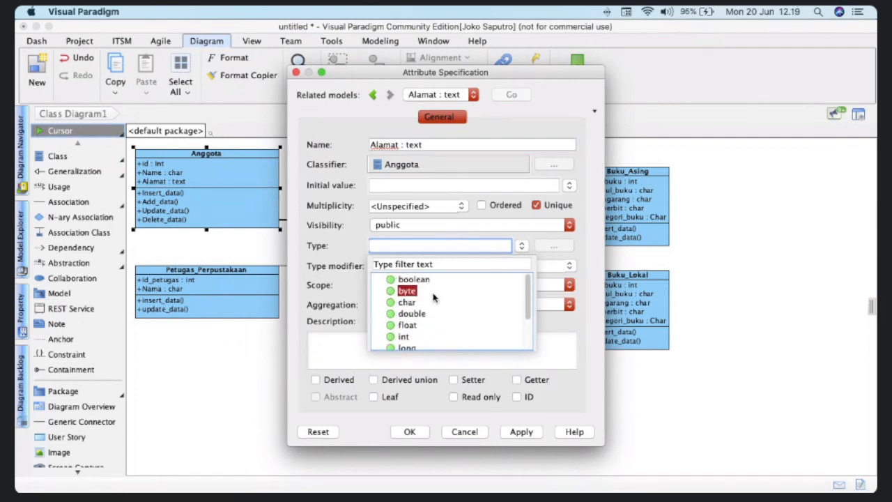
click(422, 302)
Change the attribute's name text to Alamat : char and apply the attribute specification
click(424, 145)
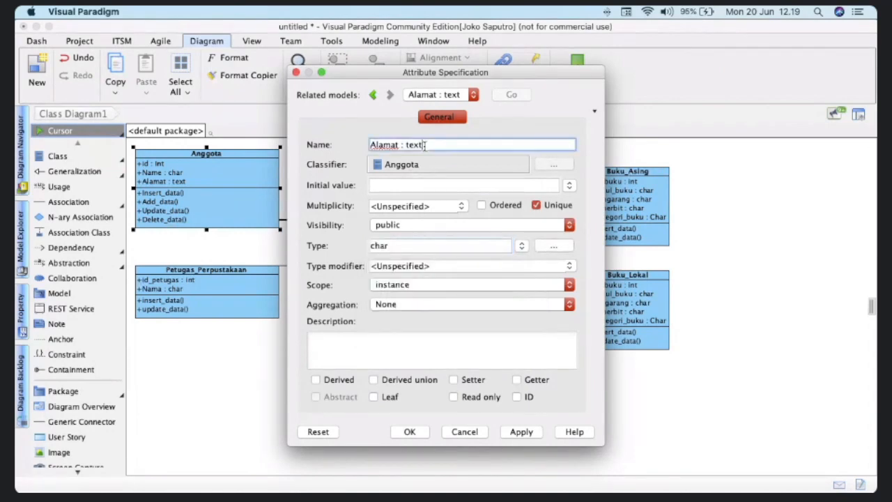
key(BackSpace)
key(BackSpace)
key(BackSpace)
key(BackSpace)
text(cha)
click(522, 433)
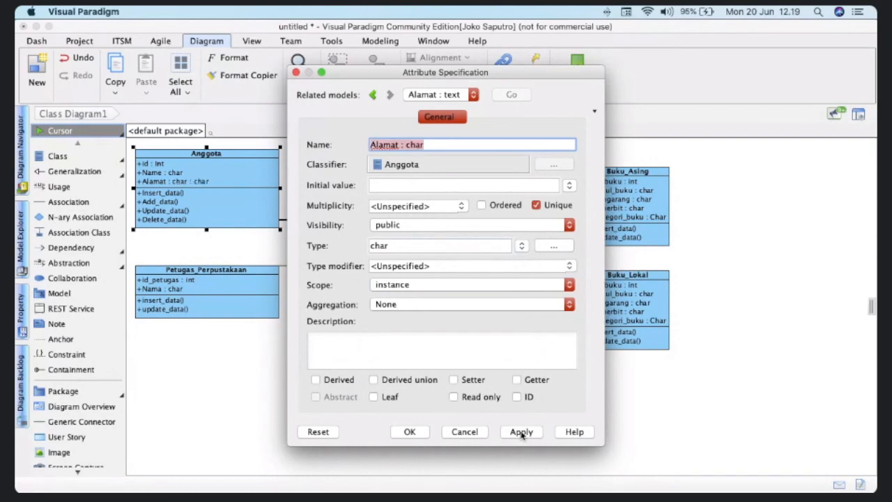
click(409, 432)
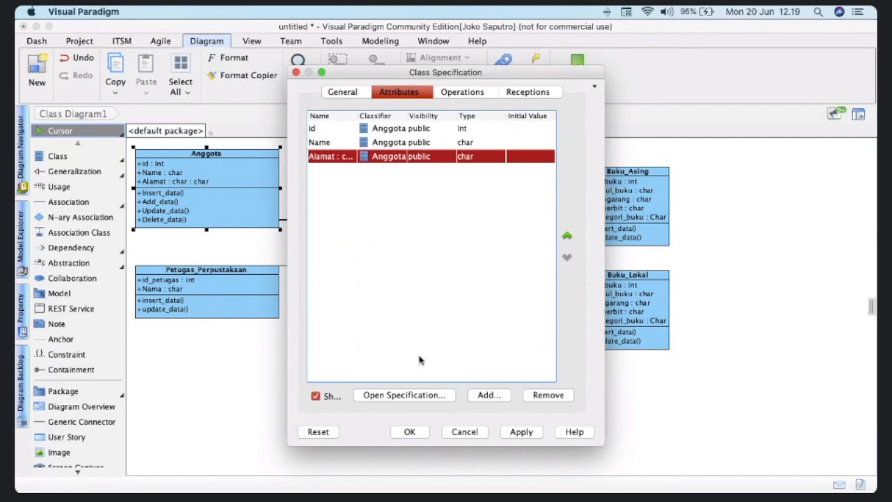
Remove the type text from the attribute's name, leaving Alamat, and apply the Anggota class specification
double_click(341, 156)
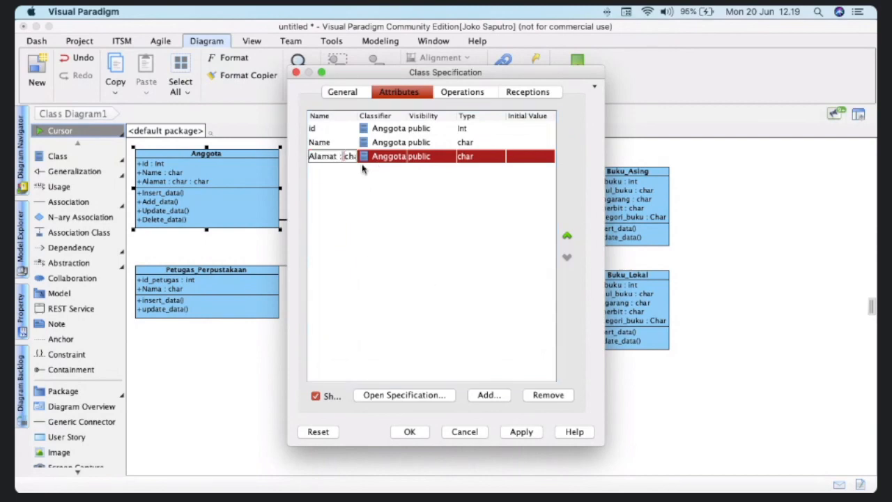
key(Right)
key(Right)
key(Right)
key(Right)
key(BackSpace)
key(BackSpace)
key(BackSpace)
key(BackSpace)
click(517, 433)
click(409, 432)
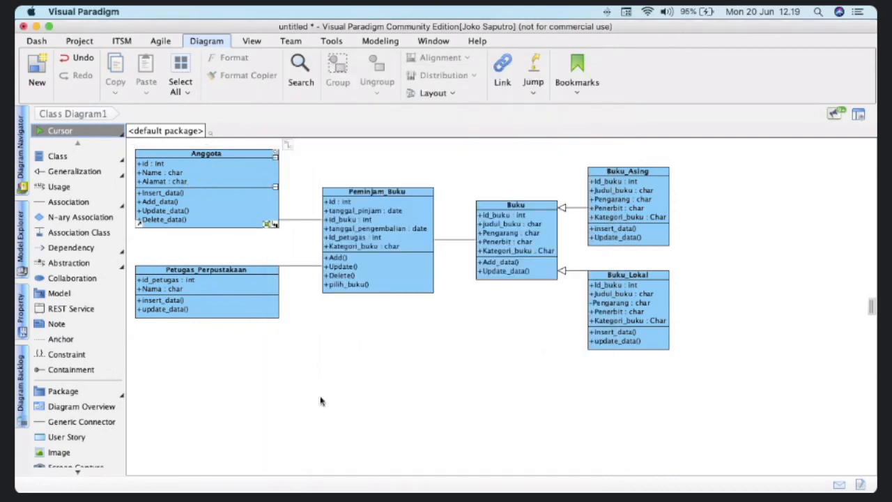
Open the Anggota class specification and examine the visibility choices available for its id attribute
double_click(229, 168)
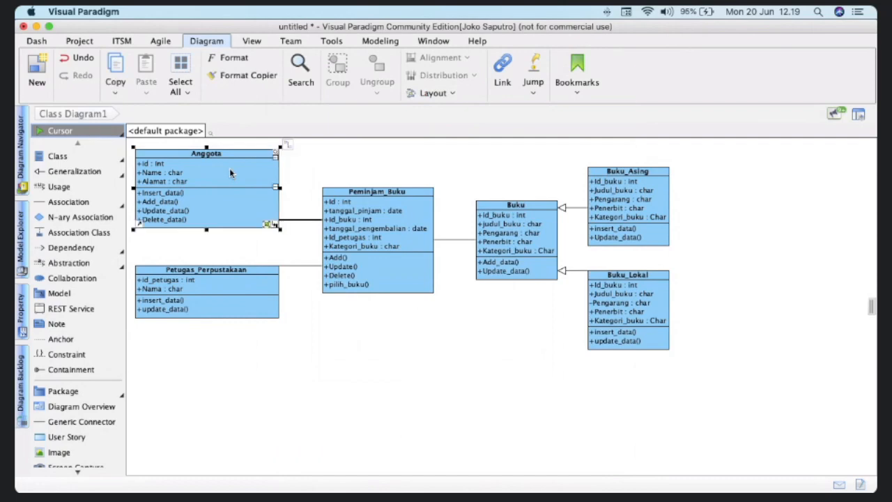
click(400, 92)
click(454, 92)
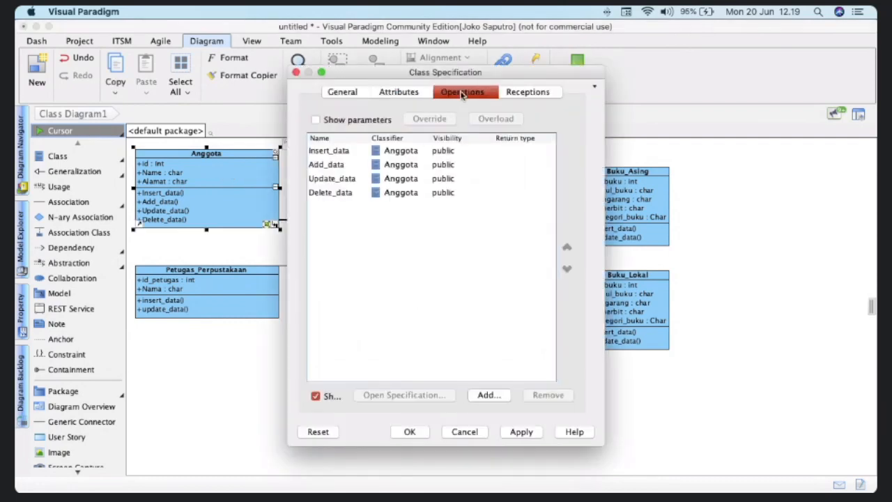
click(416, 92)
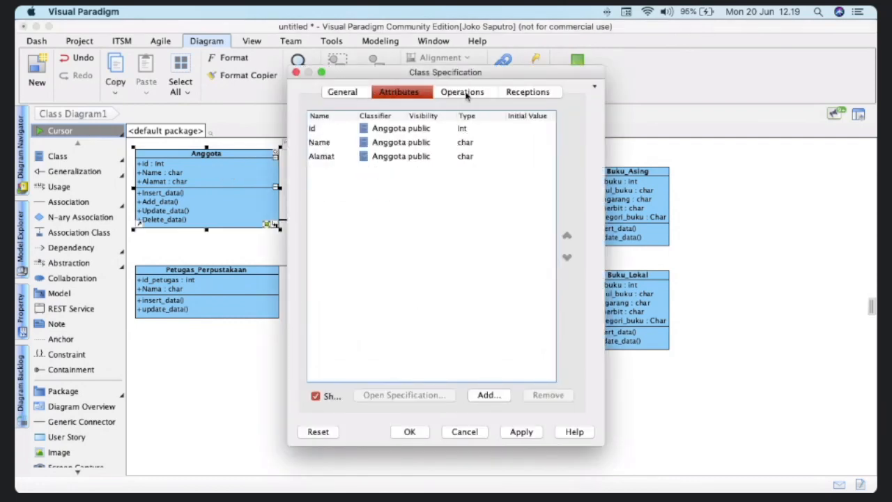
click(431, 133)
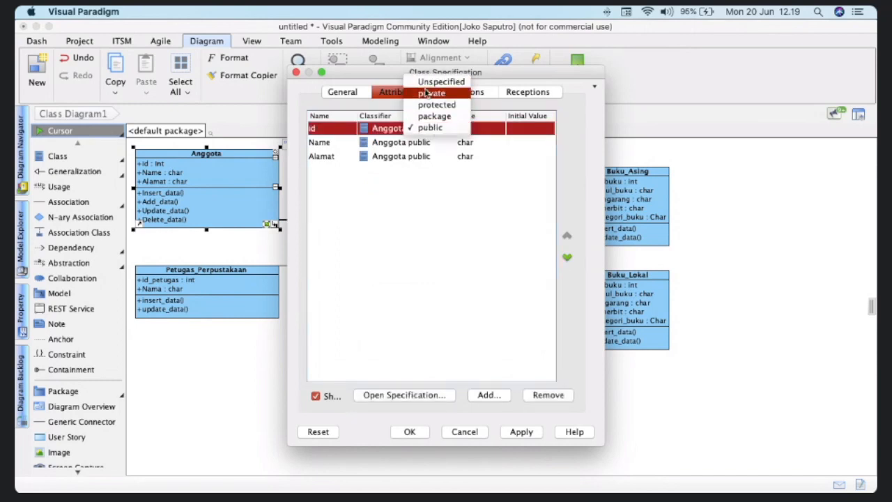
click(427, 128)
Examine the visibility of the Anggota class's operations, such as Insert_data, and close the specification without changes
click(462, 92)
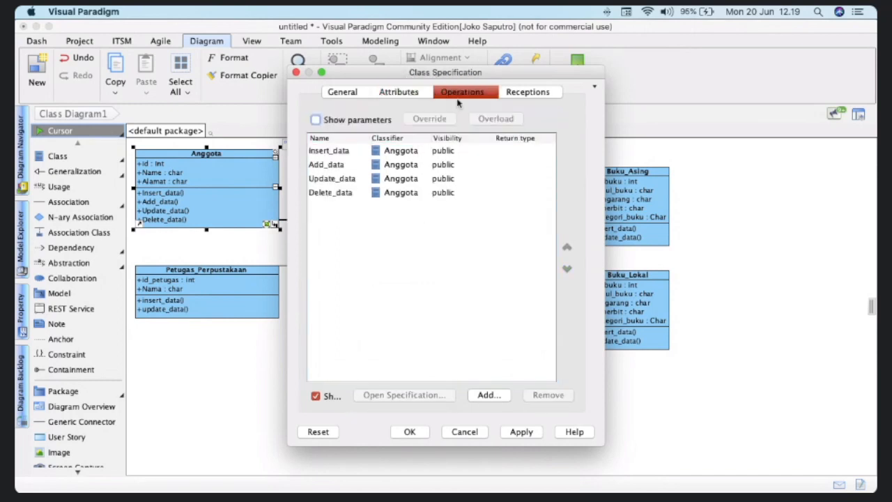
click(437, 152)
click(500, 347)
click(465, 432)
click(205, 171)
click(219, 169)
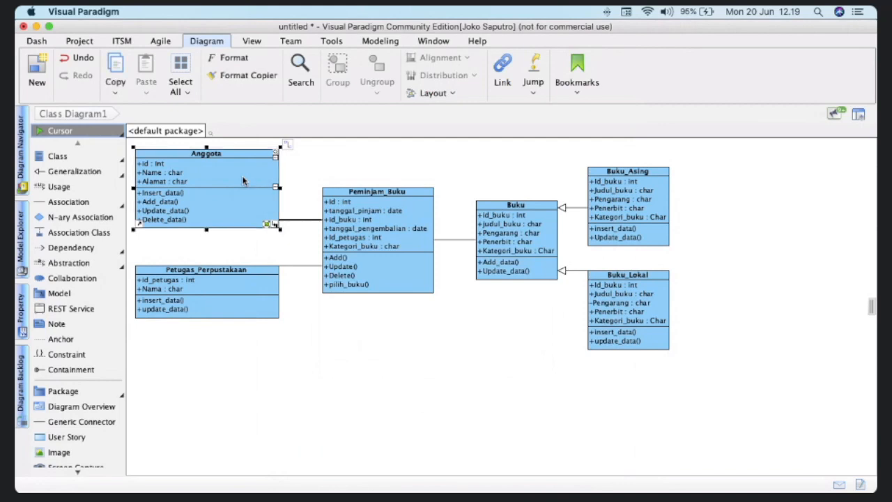
Examine the visibility options offered for a new attribute of the Anggota class without creating the attribute
double_click(243, 182)
click(395, 95)
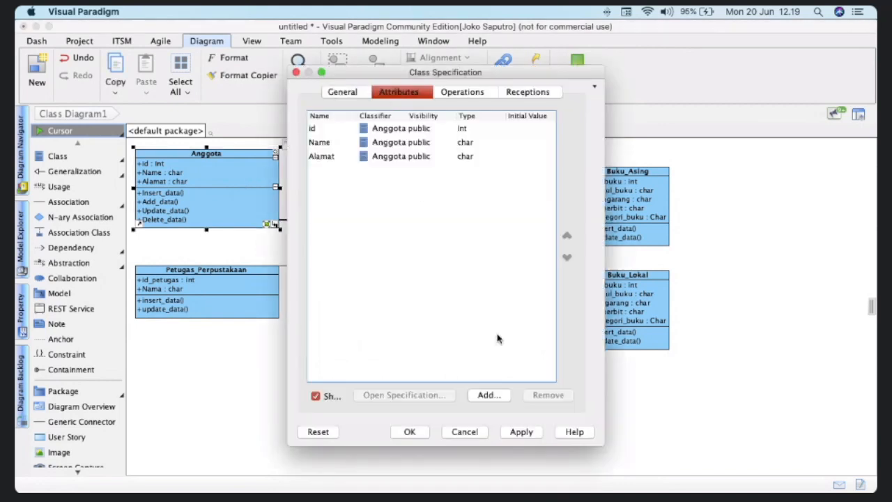
click(489, 395)
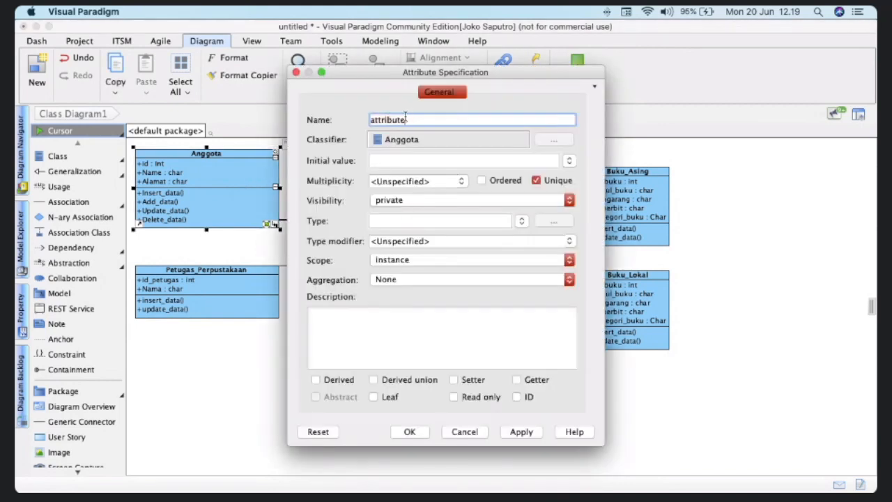
click(418, 202)
click(416, 202)
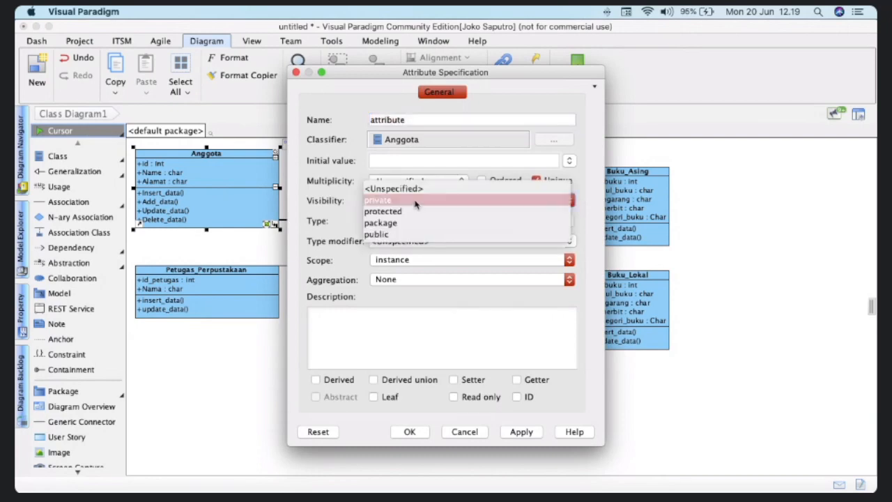
click(464, 431)
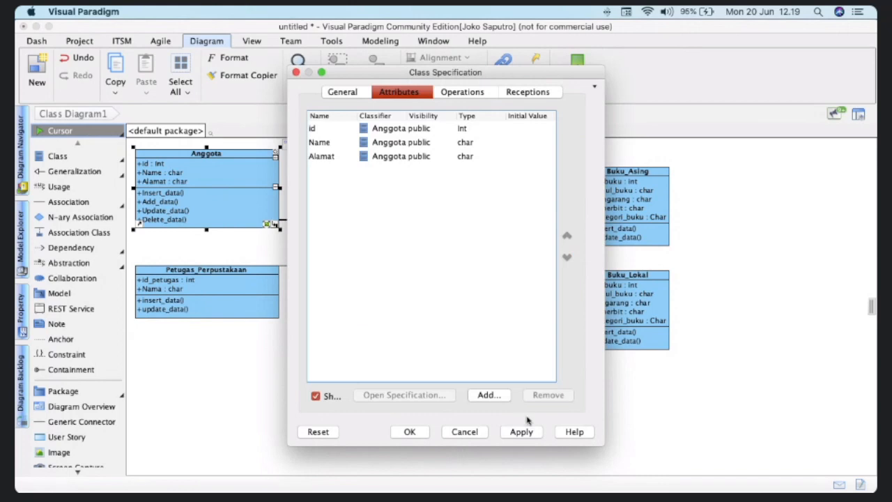
click(410, 433)
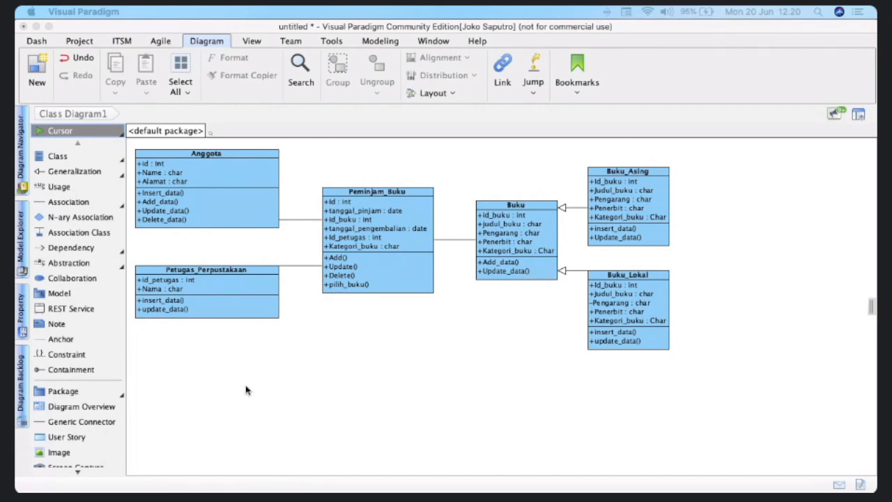
Switch to PowerPoint, collapse the notes of the Attributes slide and highlight its title and the Visibility of attributes line
click(258, 398)
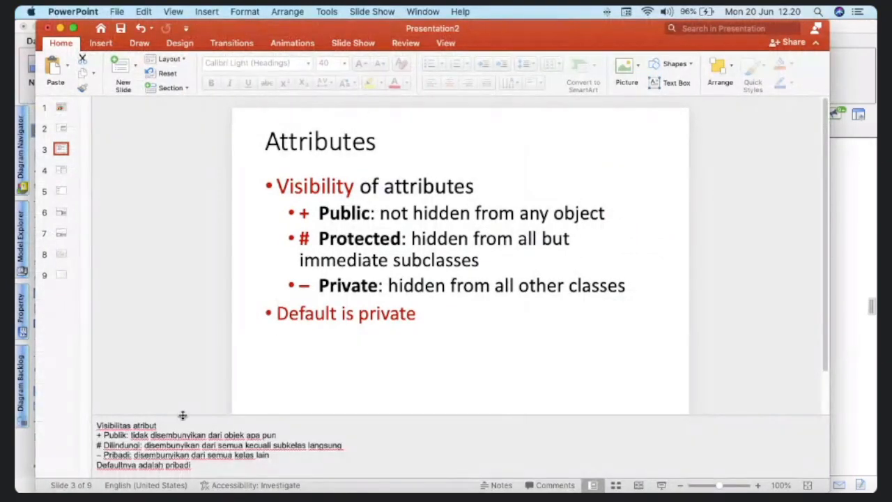
drag(182, 416, 192, 474)
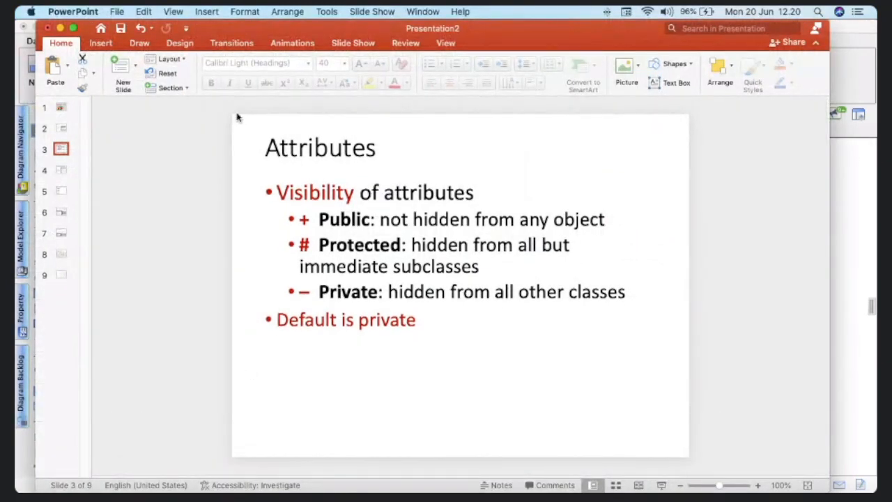
drag(280, 147, 382, 165)
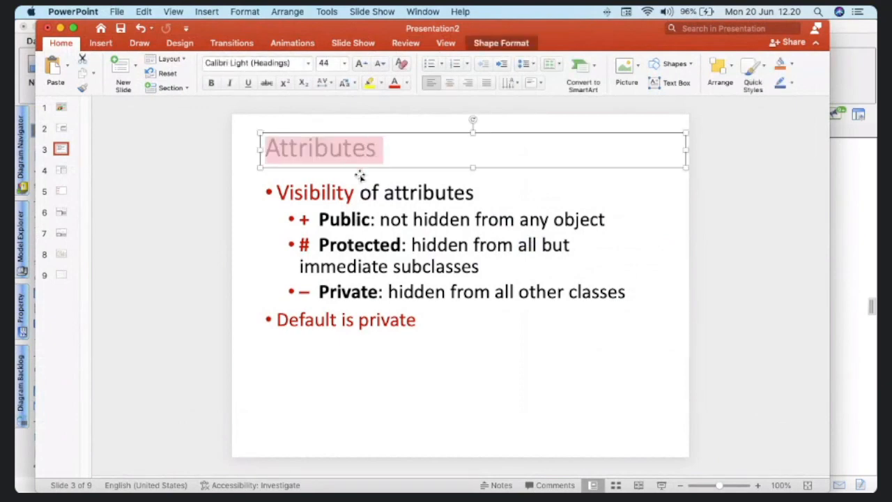
click(305, 169)
drag(291, 195, 478, 201)
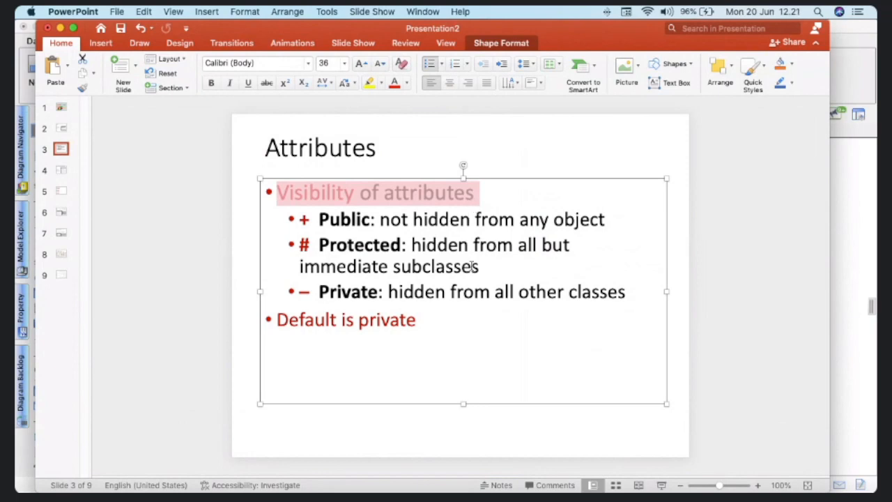
Undo the misplaced move of the Visibility of attributes text and highlight the Default is private line
drag(419, 194, 357, 218)
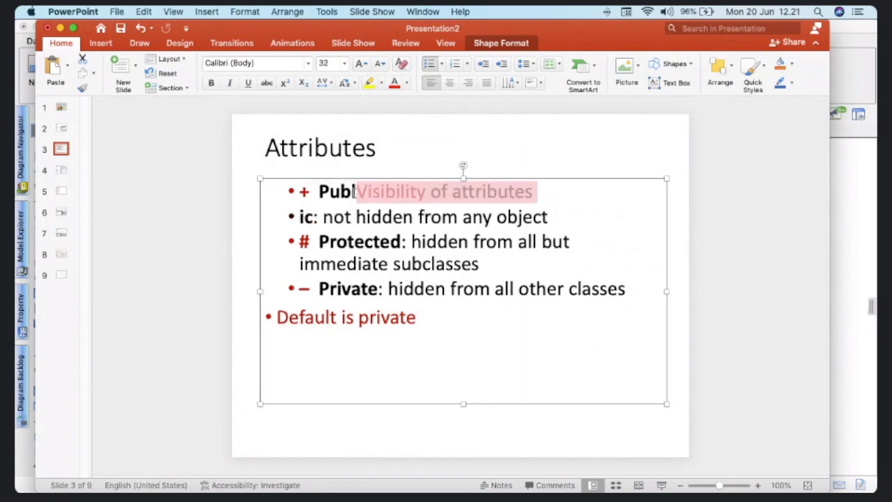
key(super+z)
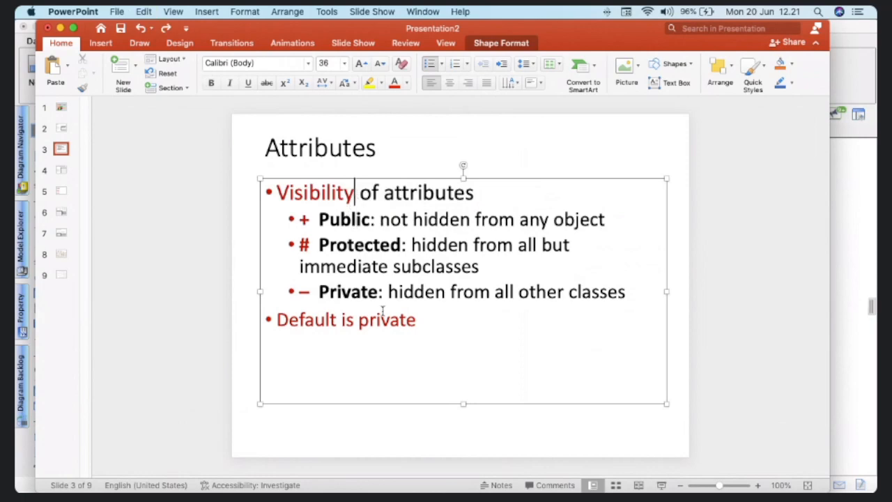
drag(438, 321, 291, 325)
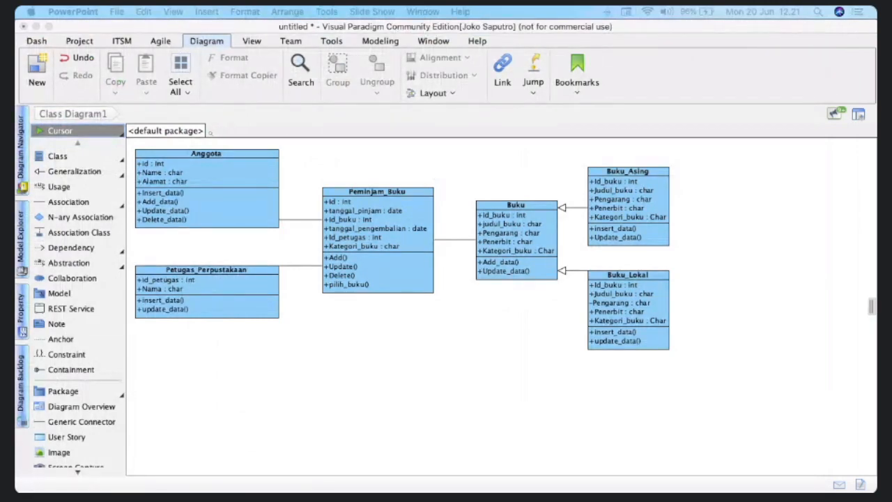
Switch to Visual Paradigm and move the Petugas_Perpustakaan class up, closer beneath Anggota and aligned with it
drag(234, 306, 230, 285)
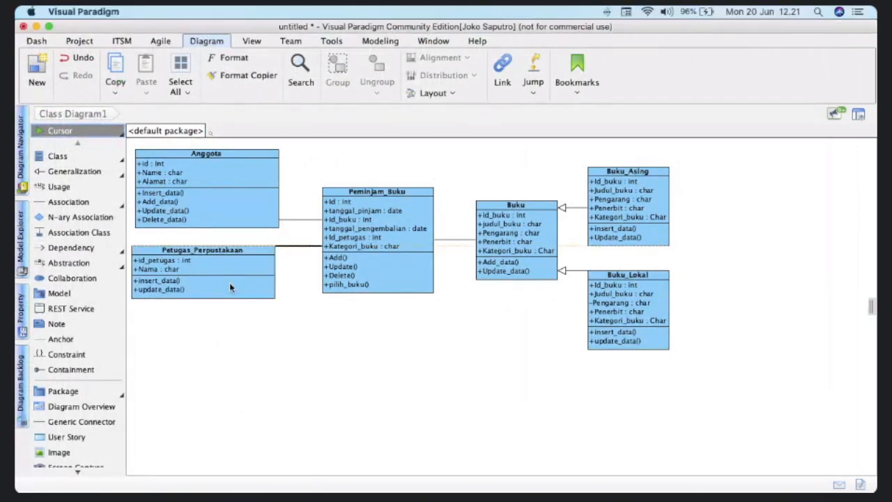
click(335, 378)
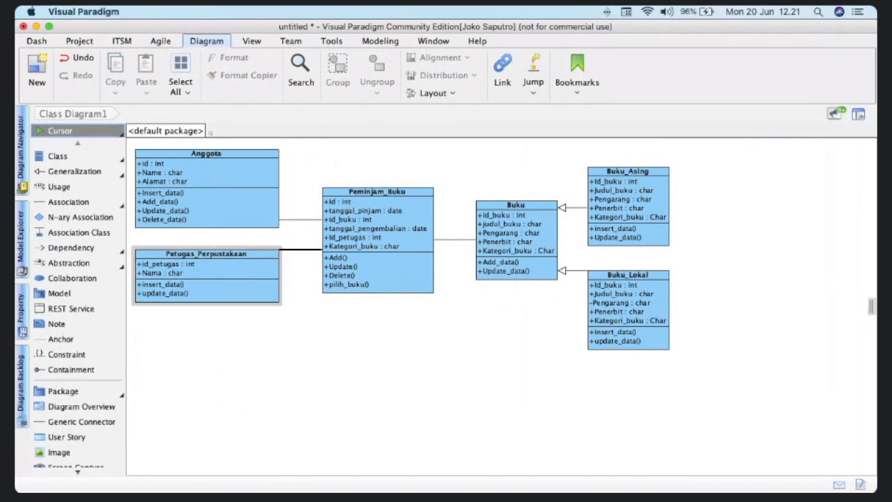
Switch to the video meeting and pin the presenter's video tile
key(super+Tab)
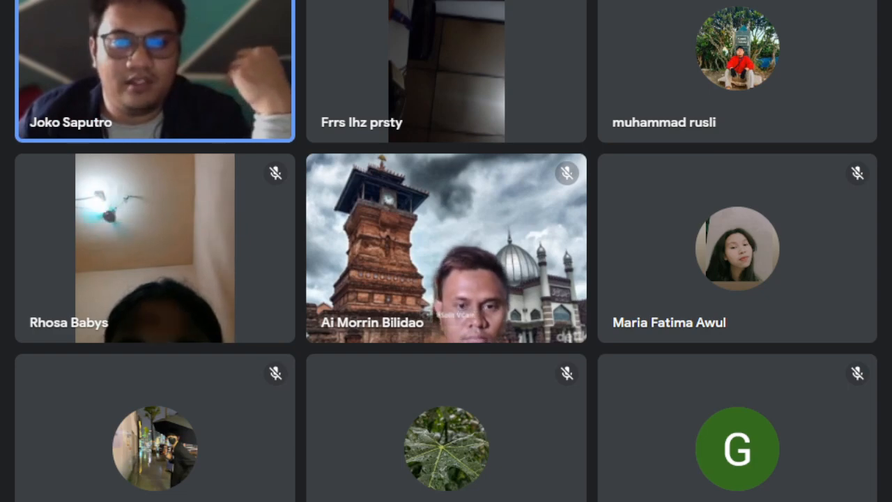
click(112, 44)
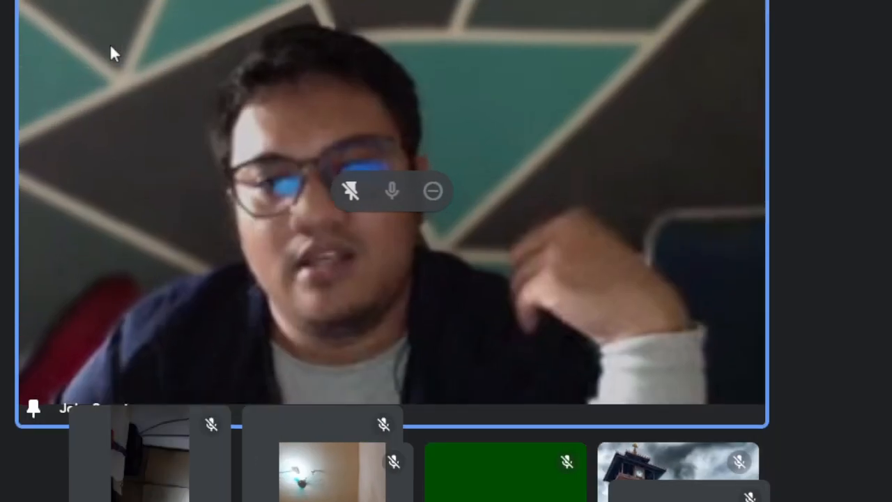